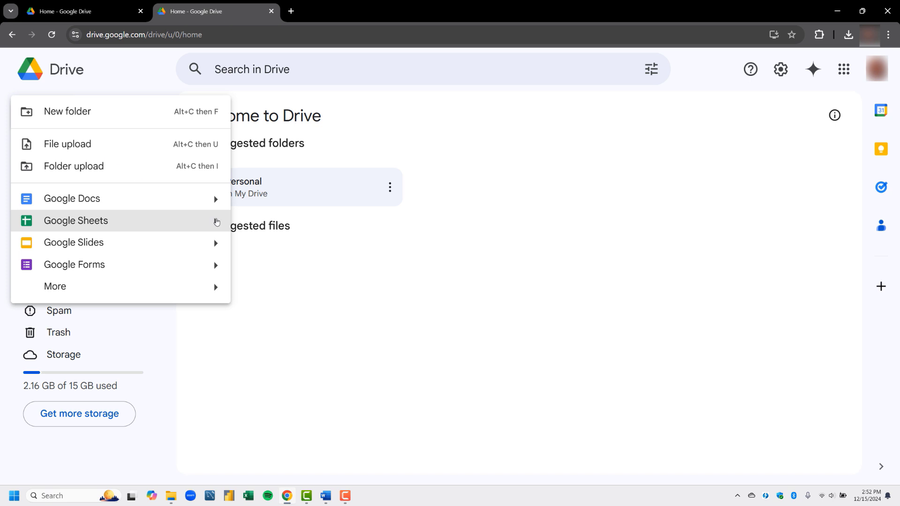
# Step: Create a blank Google Sheets spreadsheet from Drive and name it Soccer Players
pyautogui.moveTo(215, 221)
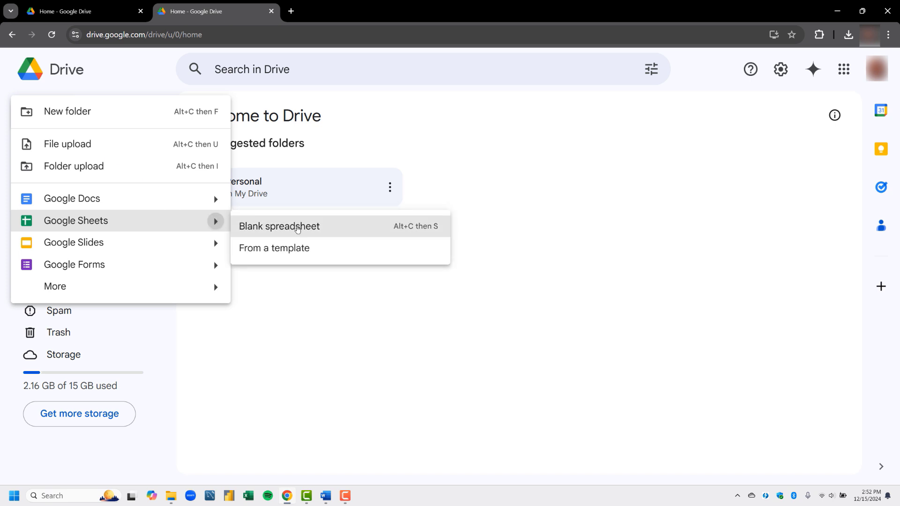
pyautogui.click(297, 229)
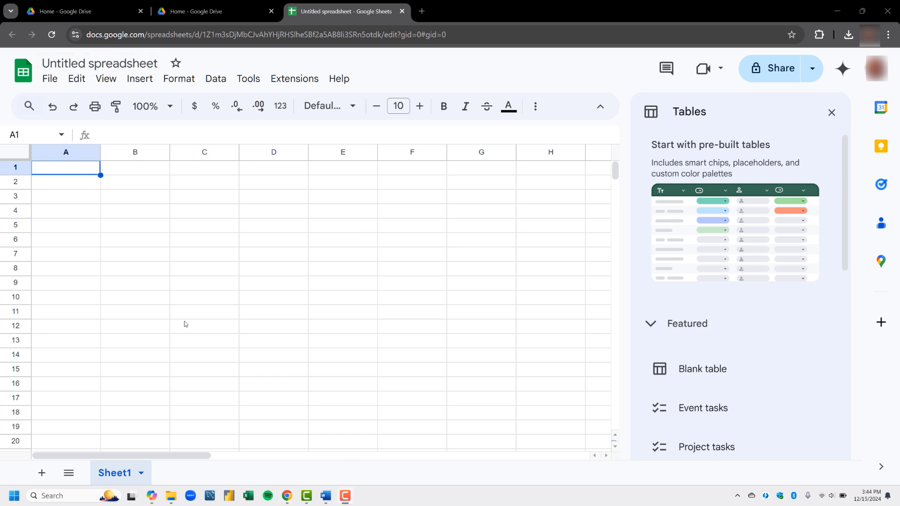
pyautogui.click(128, 62)
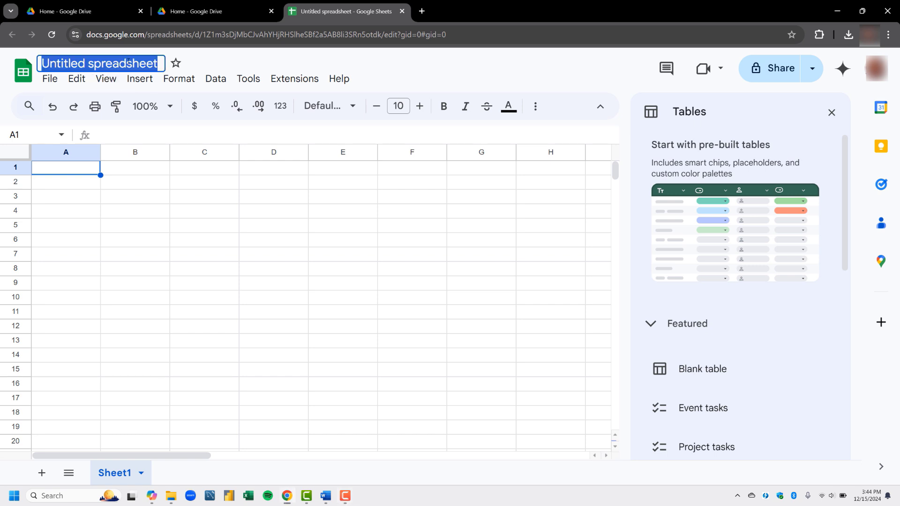
pyautogui.write('Socc')
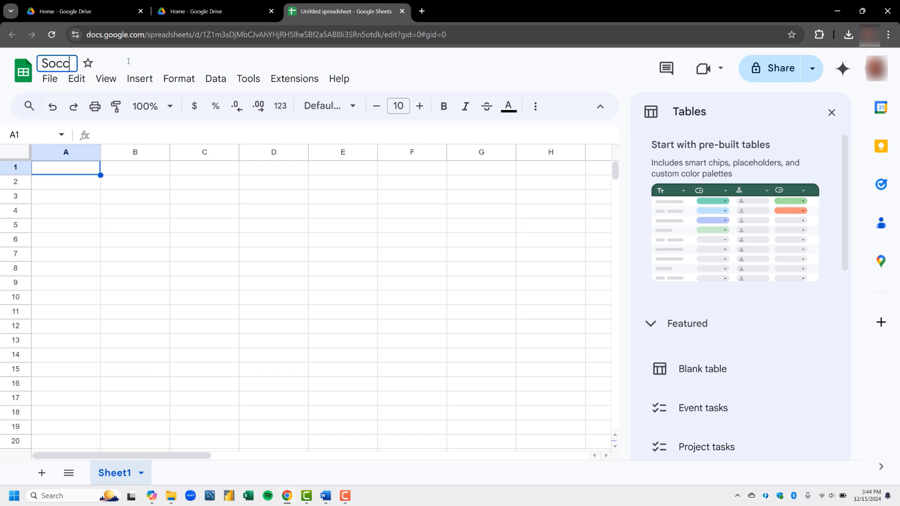
pyautogui.write('er Players')
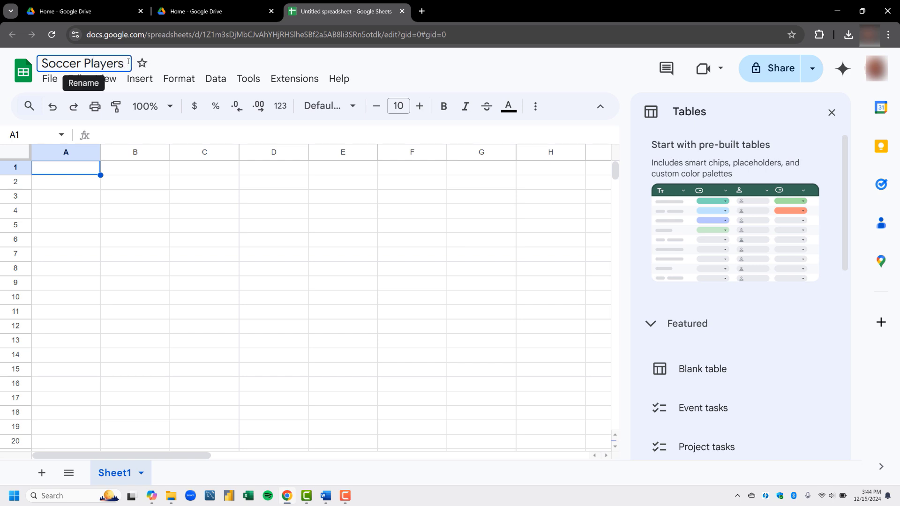
pyautogui.press('Return')
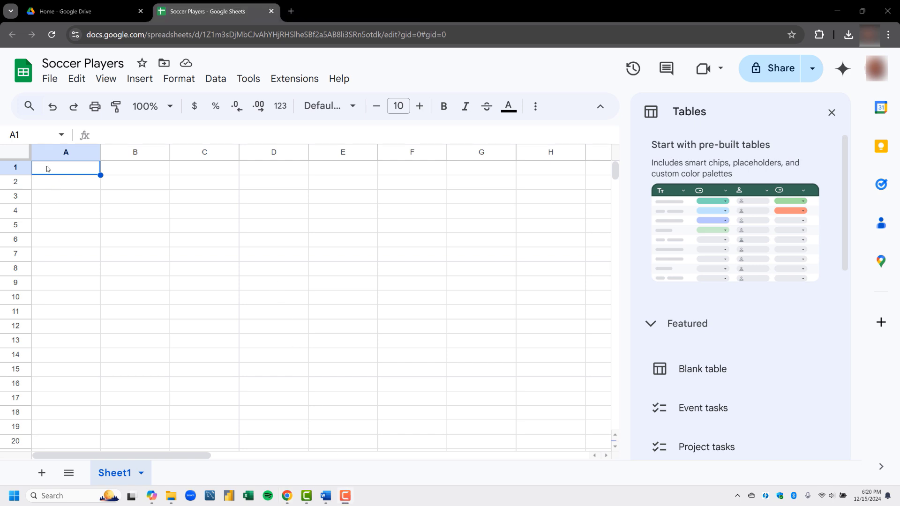
# Step: Enter Erling Haaland in A1 and Norway in B1
pyautogui.write('Erlin')
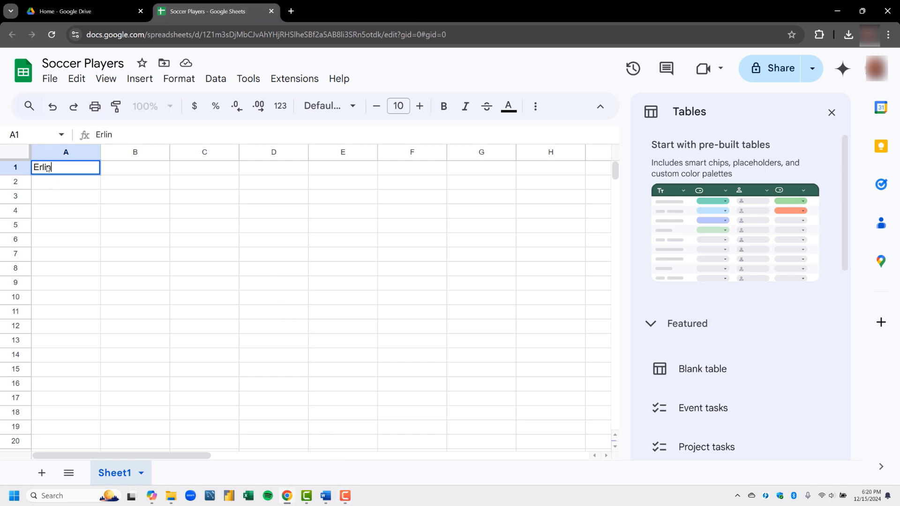
pyautogui.write('g Haaland')
pyautogui.press('Tab')
pyautogui.write('Norway')
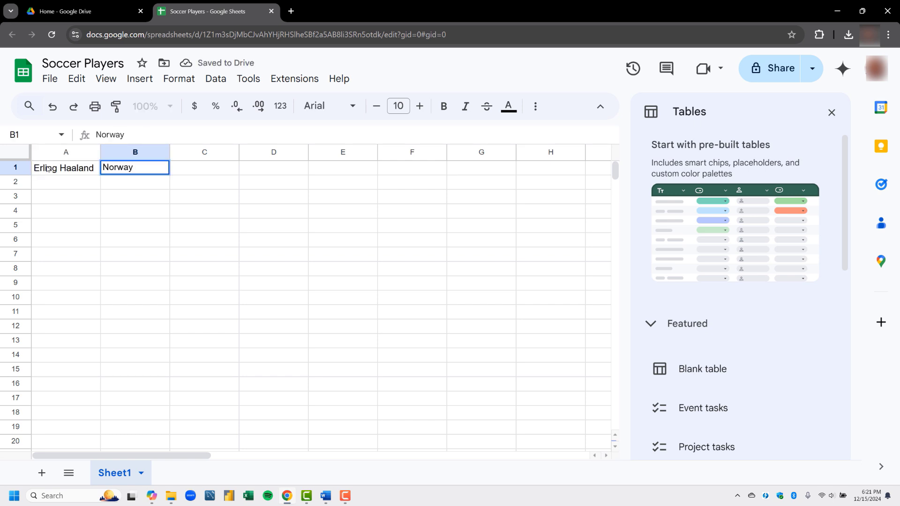
pyautogui.press('Return')
# Step: Enter Bukayo Saka in A2 and England in B2
pyautogui.write('Buka')
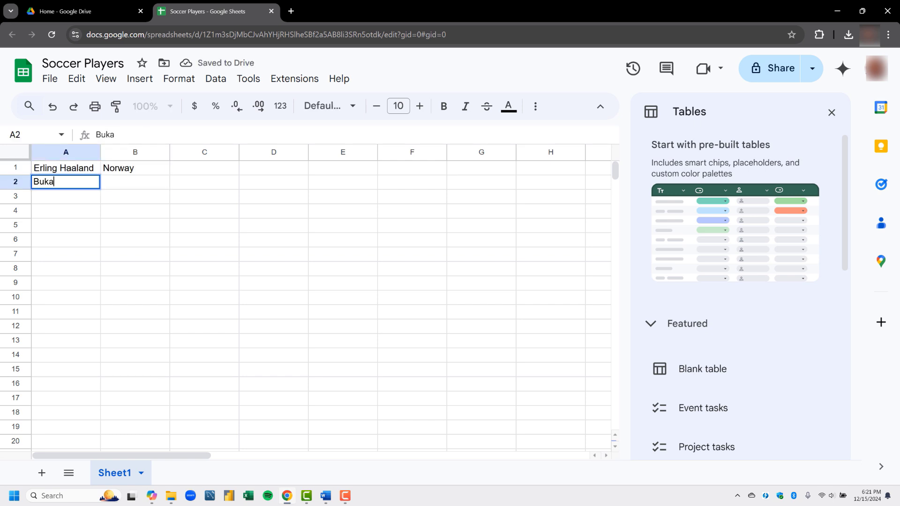
pyautogui.write('yo Saka')
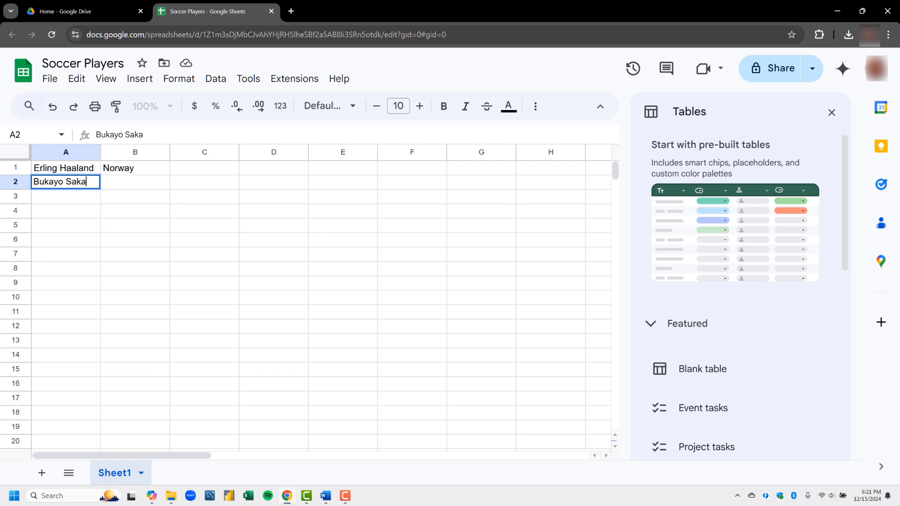
pyautogui.press('Tab')
pyautogui.write('W')
pyautogui.press('BackSpace')
pyautogui.write('England')
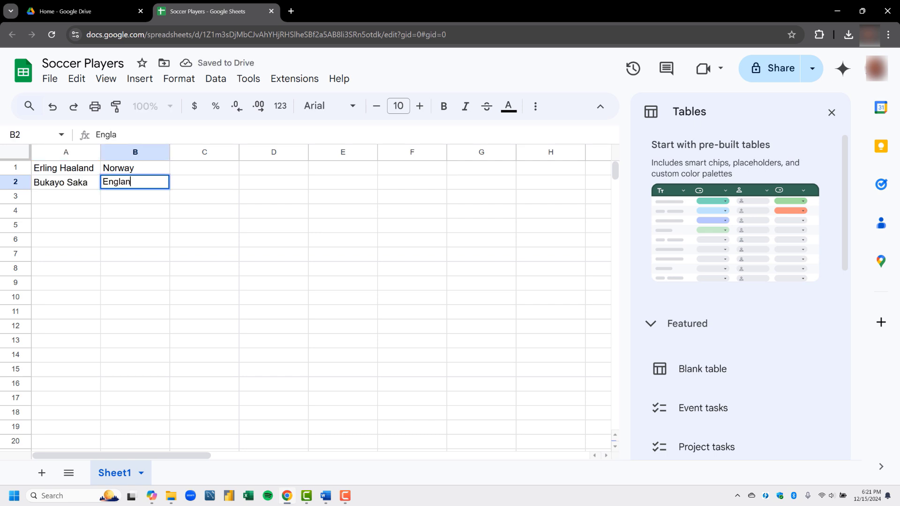
pyautogui.press('Tab')
# Step: Insert a row above row 1 and enter the column headers Player in A1 and Nationality in B1
pyautogui.press('Left')
pyautogui.press('Left')
pyautogui.press('Up')
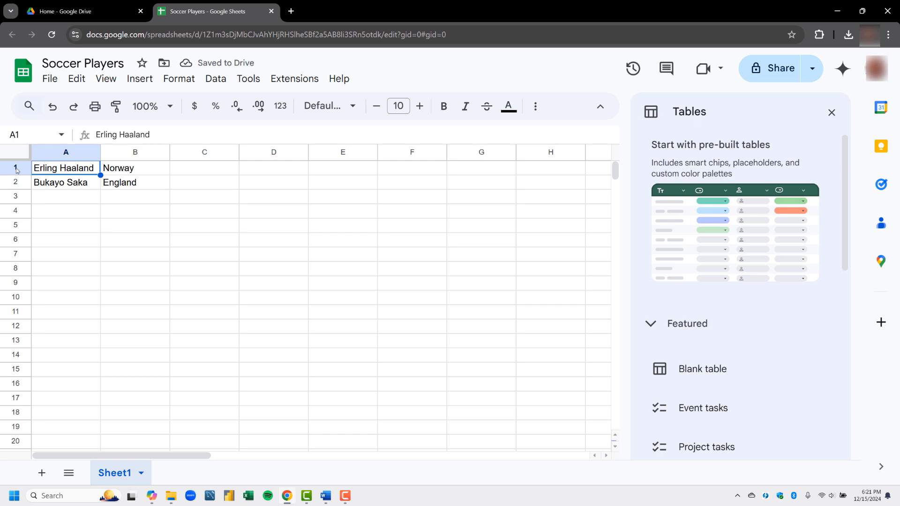
pyautogui.click(16, 169)
pyautogui.rightClick(16, 170)
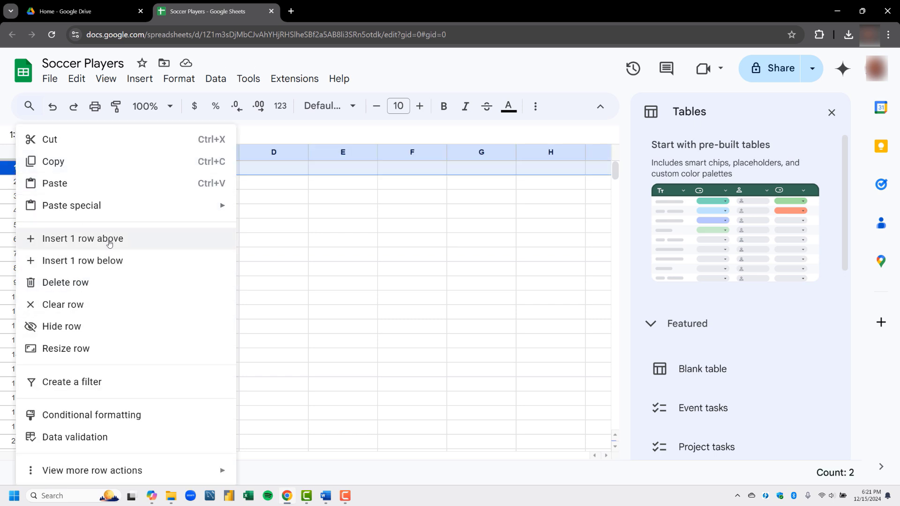
pyautogui.click(71, 238)
pyautogui.click(61, 173)
pyautogui.write('Player')
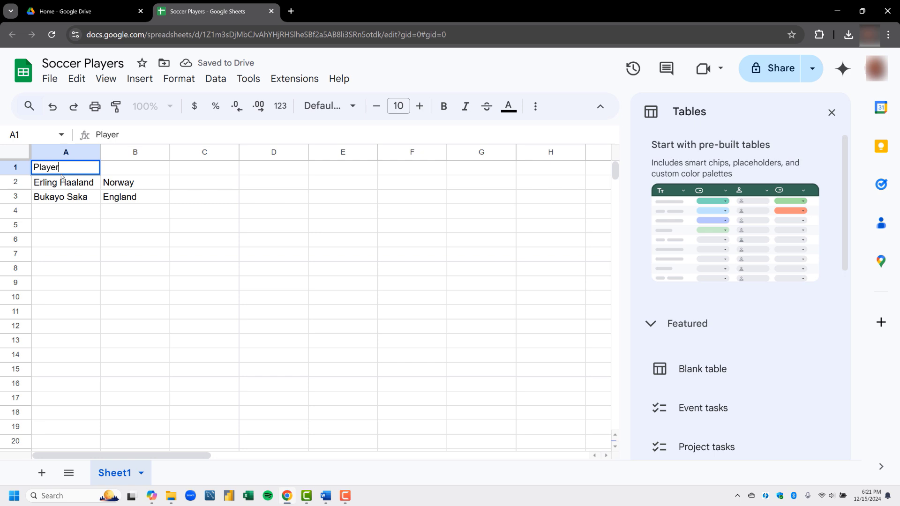
pyautogui.press('Tab')
pyautogui.write('Nationality')
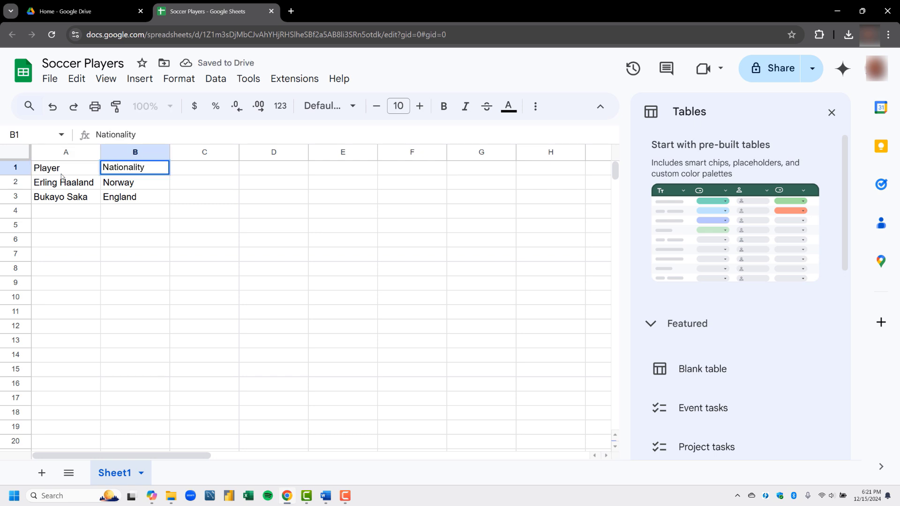
pyautogui.click(82, 224)
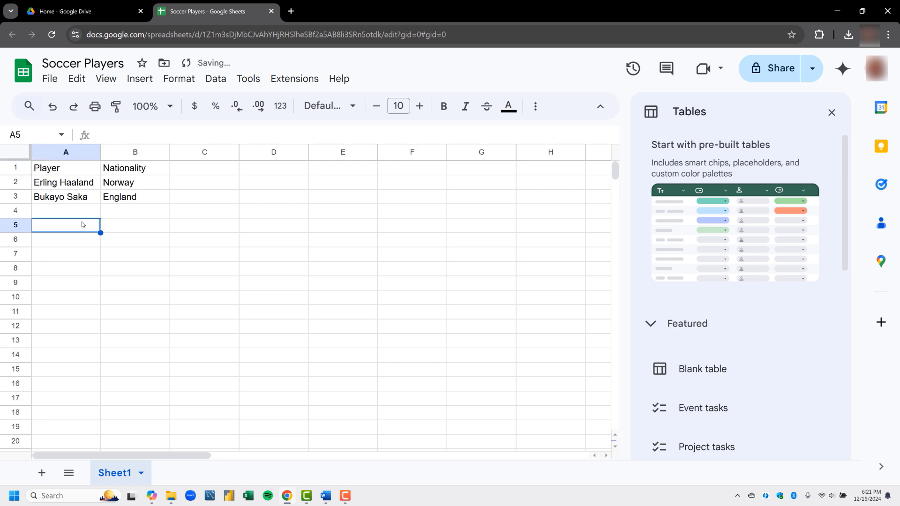
# Step: Make the Player and Nationality header cells bold
pyautogui.click(65, 171)
pyautogui.hotkey('ctrl', 'b')
pyautogui.press('Right')
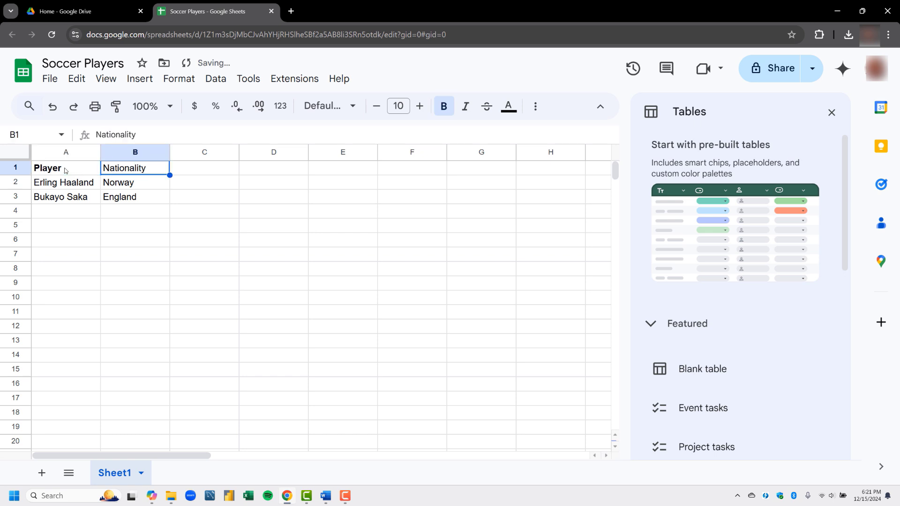
pyautogui.hotkey('ctrl', 'b')
pyautogui.press('Down')
pyautogui.press('Down')
pyautogui.press('Down')
pyautogui.press('Down')
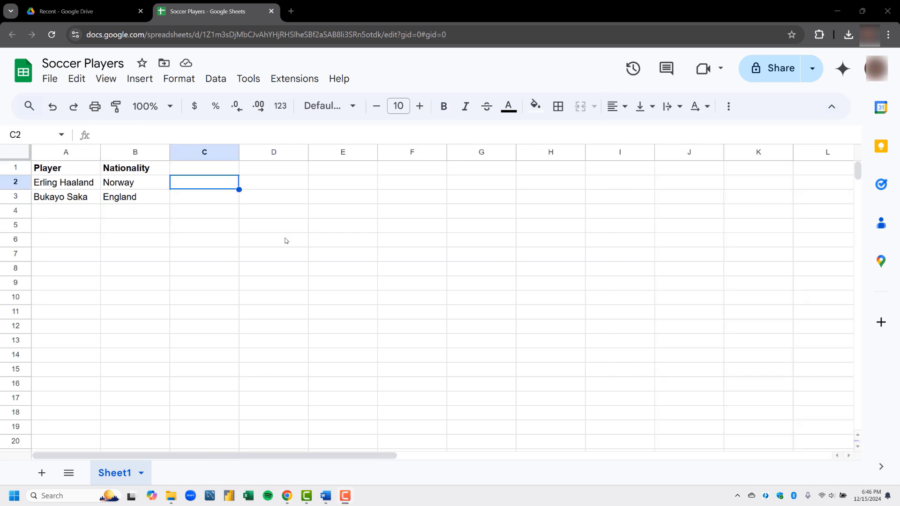
# Step: Close the Soccer Players spreadsheet and reopen it from the suggested files in Drive
pyautogui.click(270, 11)
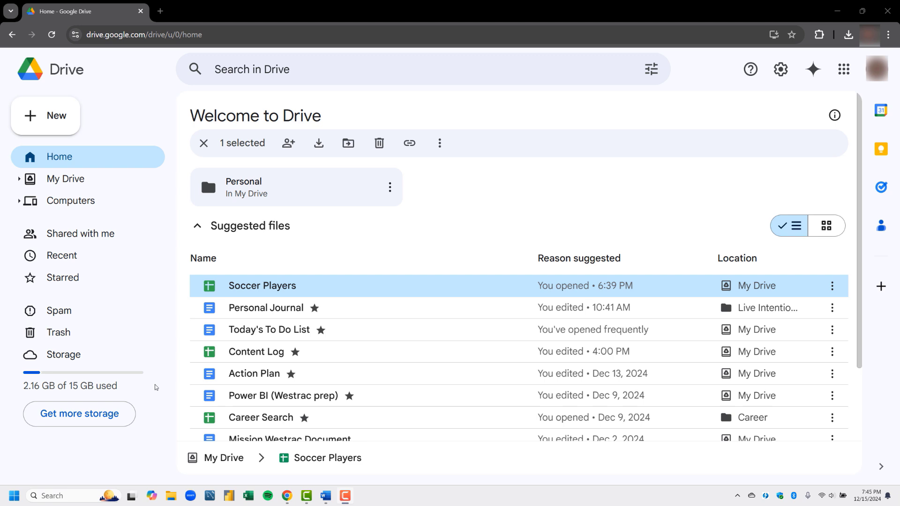
pyautogui.doubleClick(214, 291)
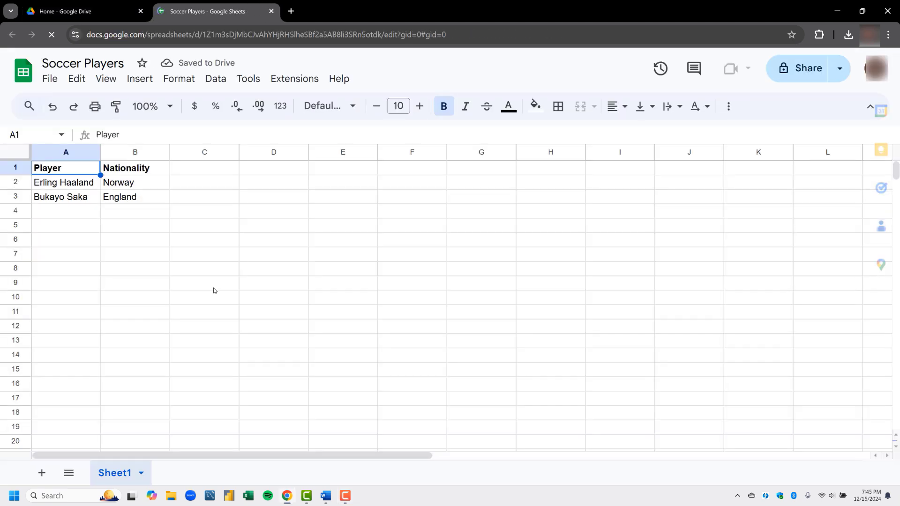
pyautogui.click(199, 183)
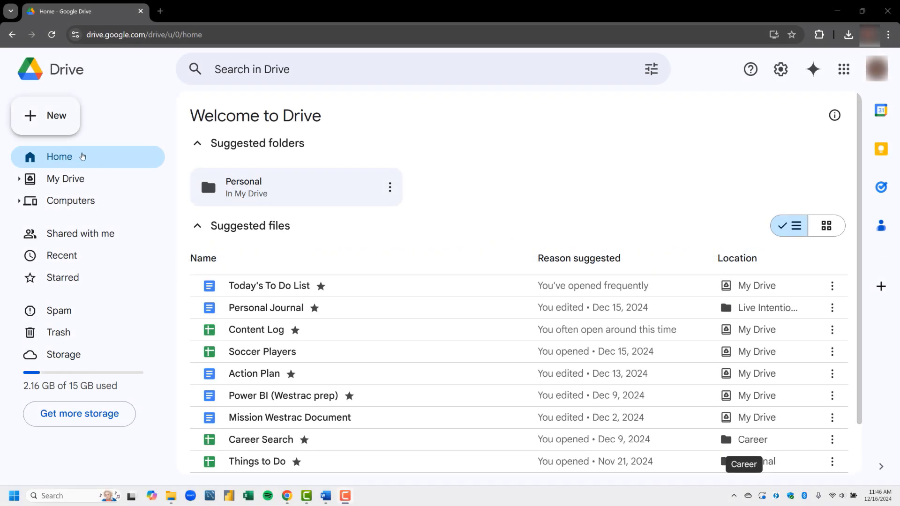
# Step: Start a new Google Sheets file from a template in Drive to open the template gallery
pyautogui.click(49, 121)
pyautogui.press('Down')
pyautogui.press('Down')
pyautogui.press('Down')
pyautogui.press('Down')
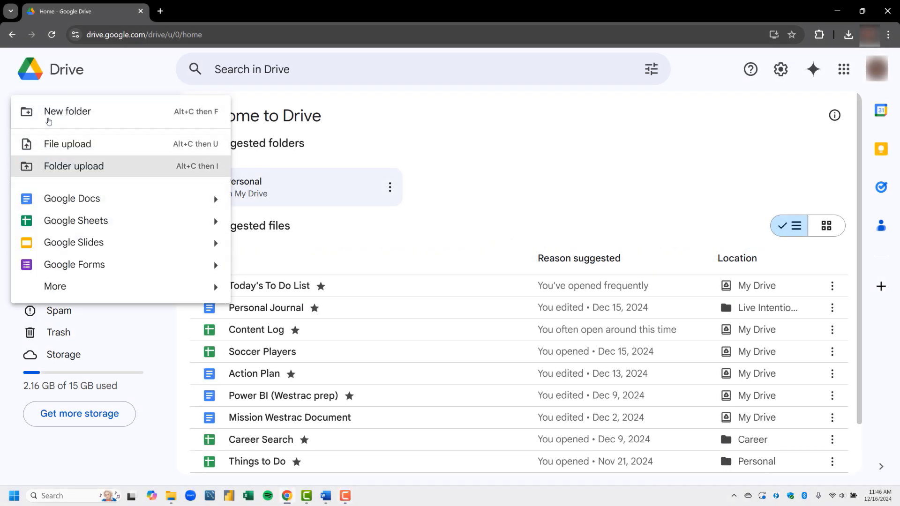
pyautogui.moveTo(215, 226)
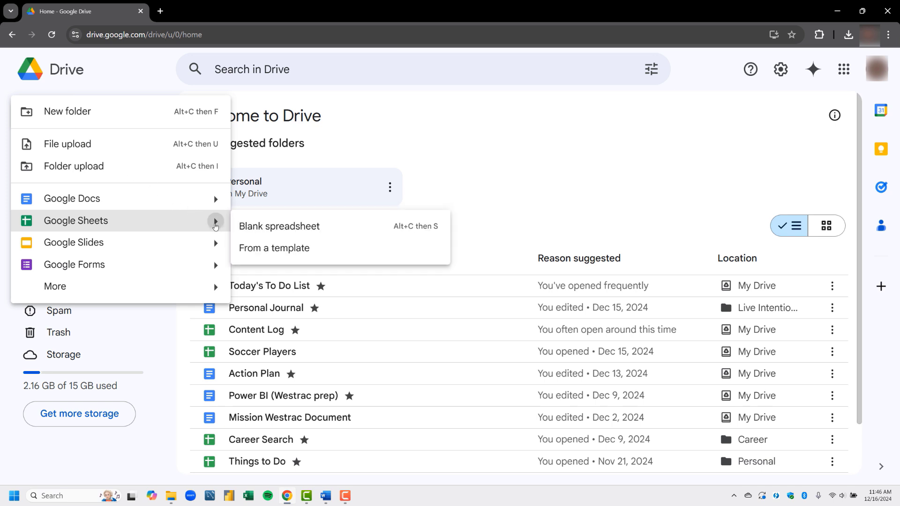
pyautogui.click(276, 248)
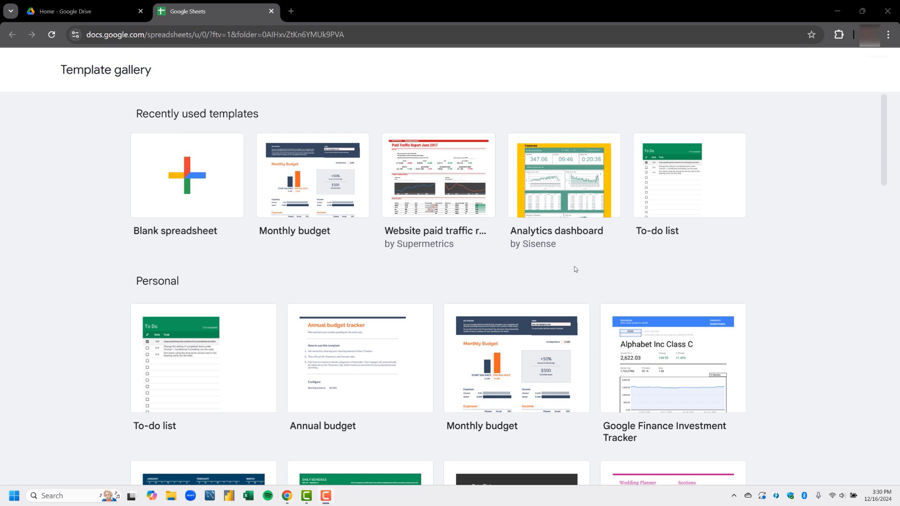
# Step: Browse the template gallery's categories and choose the Assignment tracker template under Education
pyautogui.scroll(-3, 575, 267)
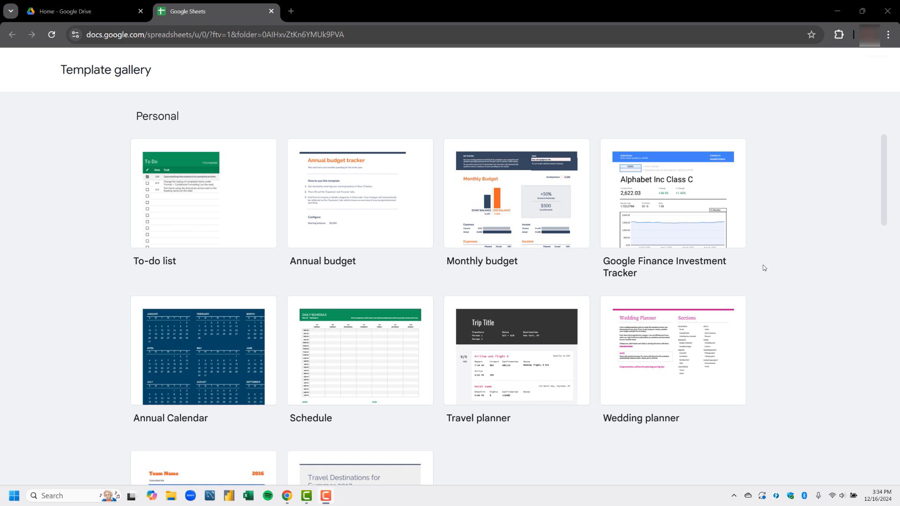
pyautogui.scroll(-9, 763, 268)
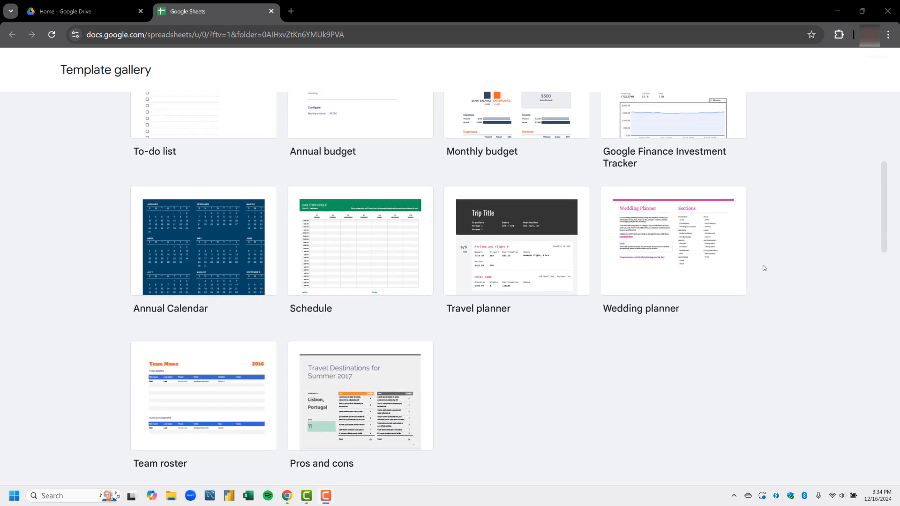
pyautogui.scroll(-1, 764, 267)
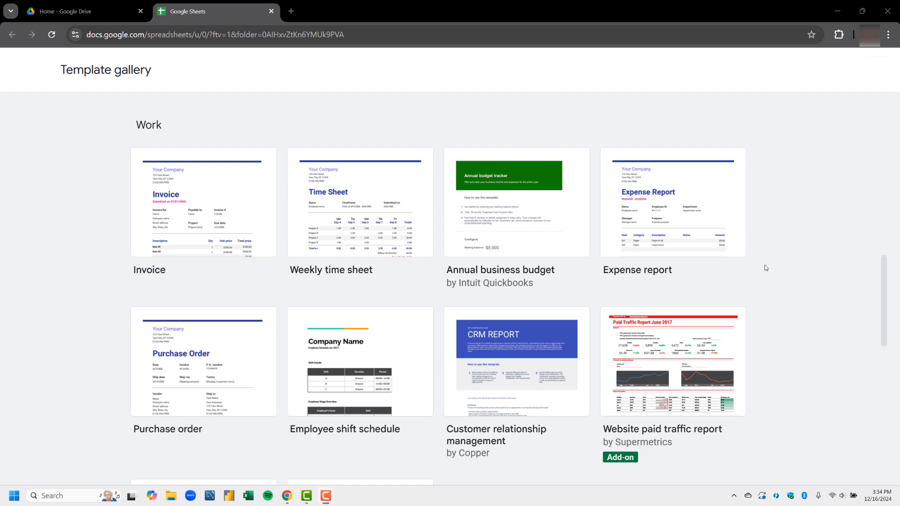
pyautogui.scroll(-6, 707, 265)
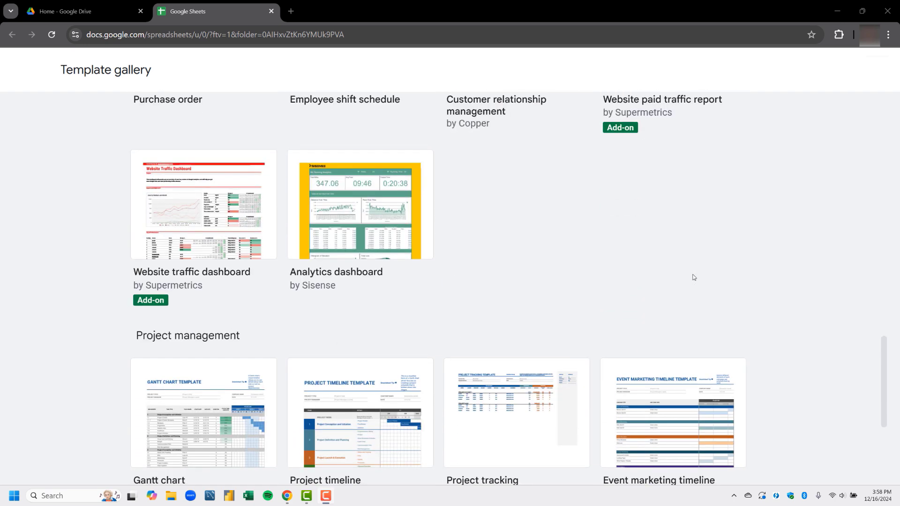
pyautogui.scroll(-4, 694, 277)
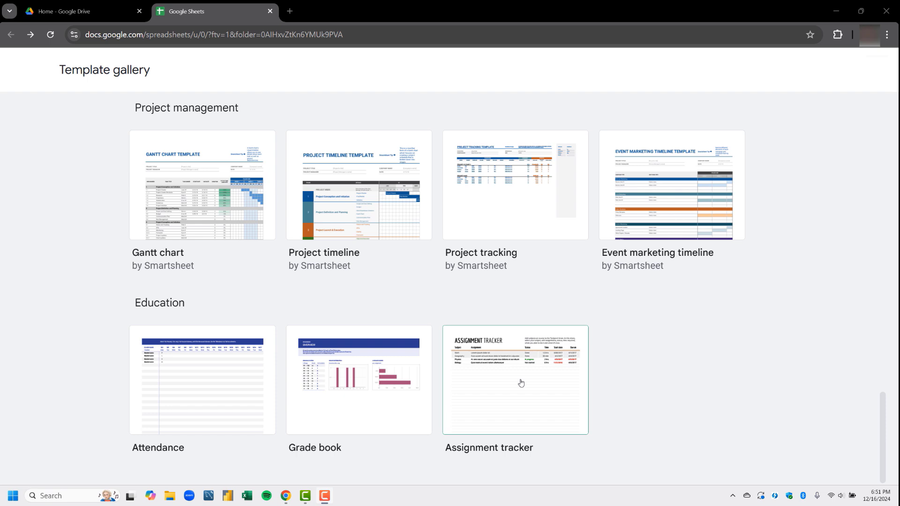
pyautogui.click(521, 383)
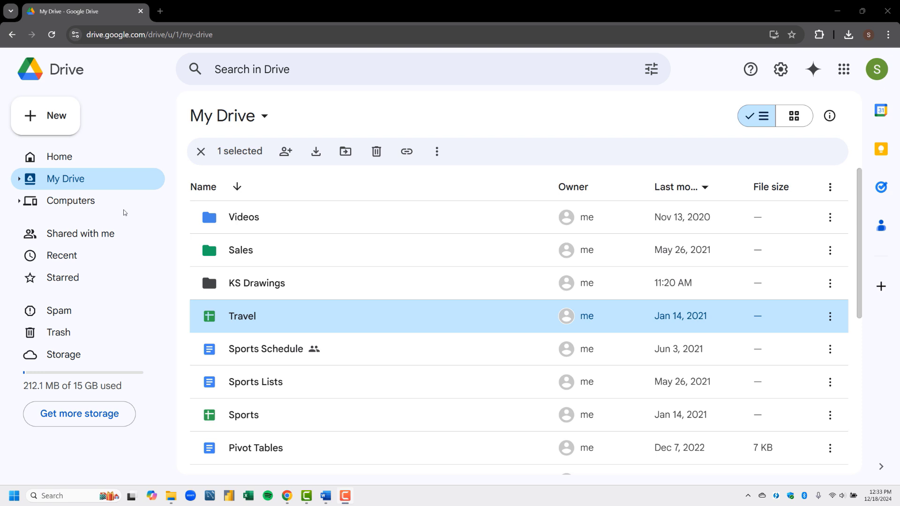
# Step: Open the Travel spreadsheet from My Drive, and open it again through the Google Sheets home page
pyautogui.doubleClick(233, 320)
pyautogui.click(843, 69)
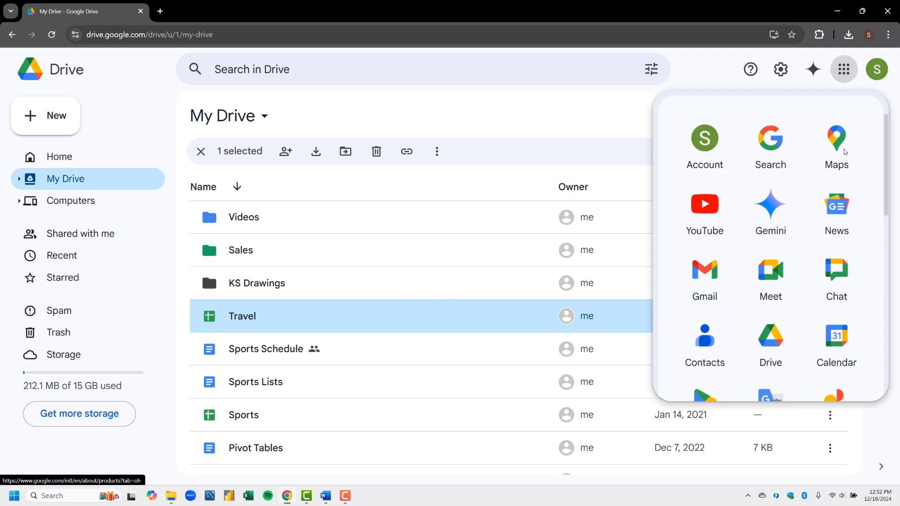
pyautogui.scroll(-3, 844, 153)
pyautogui.scroll(-4, 843, 152)
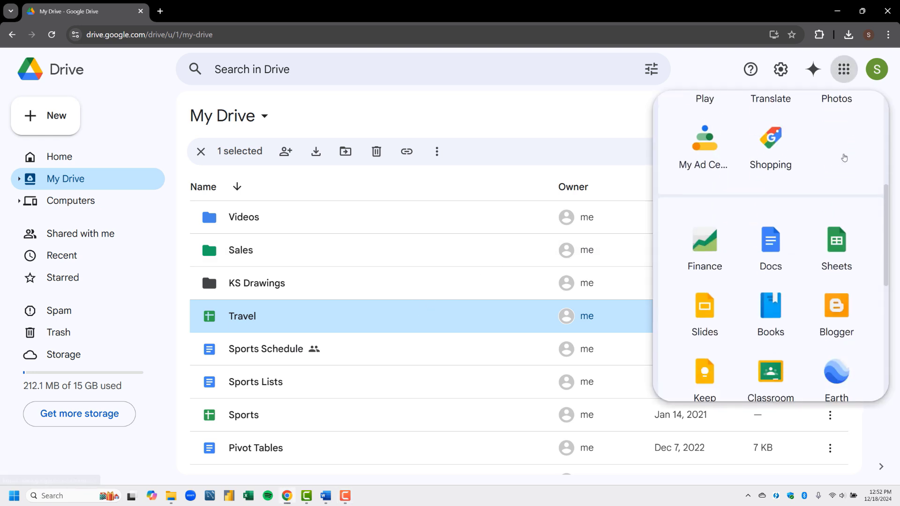
pyautogui.click(837, 239)
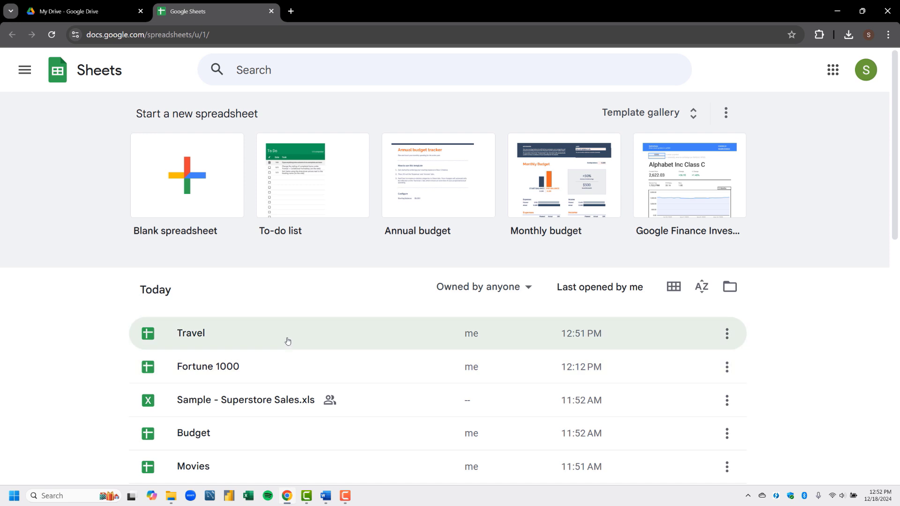
pyautogui.click(288, 342)
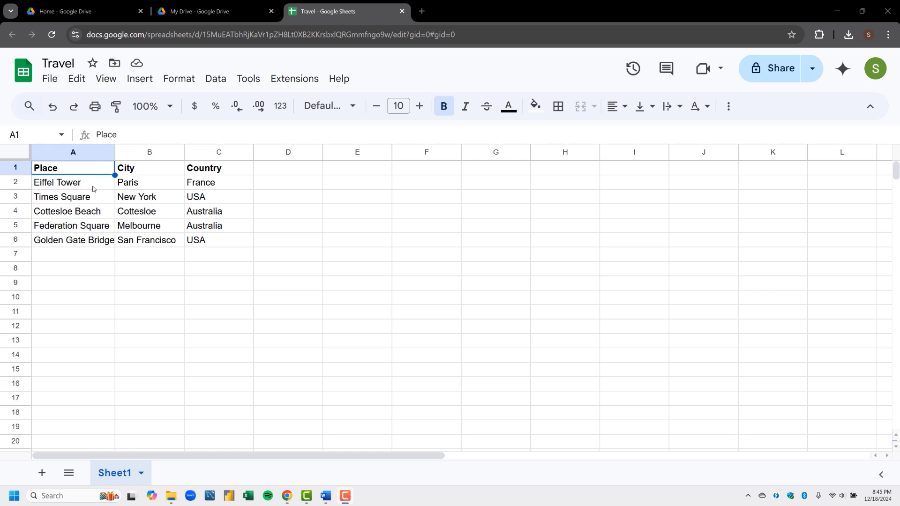
# Step: Browse the My Drive, Starred and Recent files for opening a spreadsheet, and open Fortune 1000 from the recent ones
pyautogui.click(49, 79)
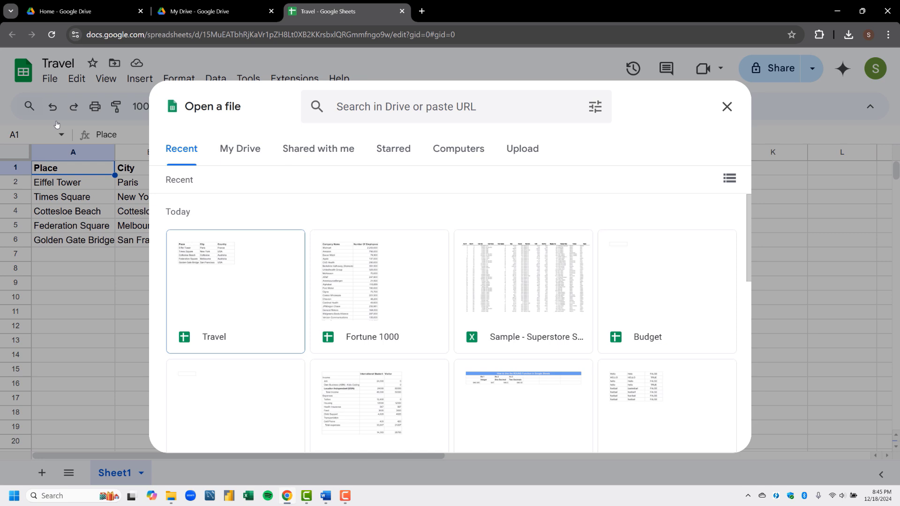
pyautogui.click(247, 150)
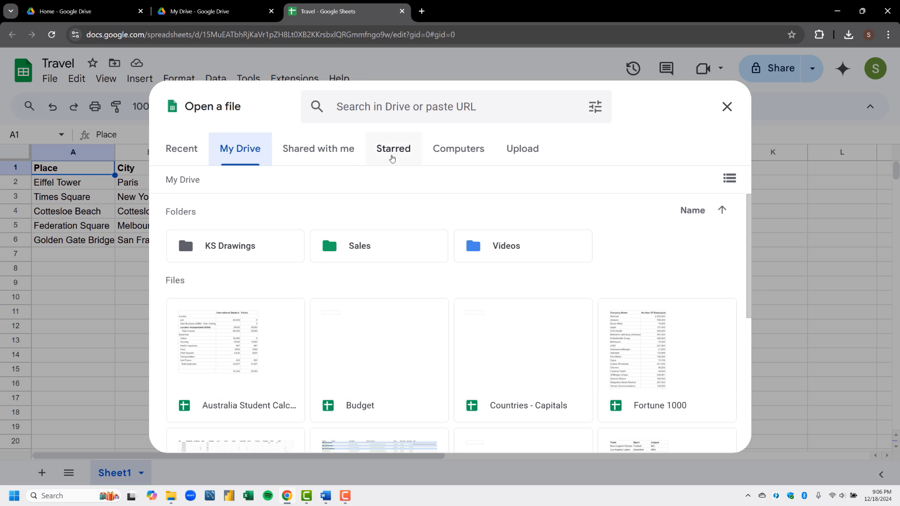
pyautogui.click(392, 158)
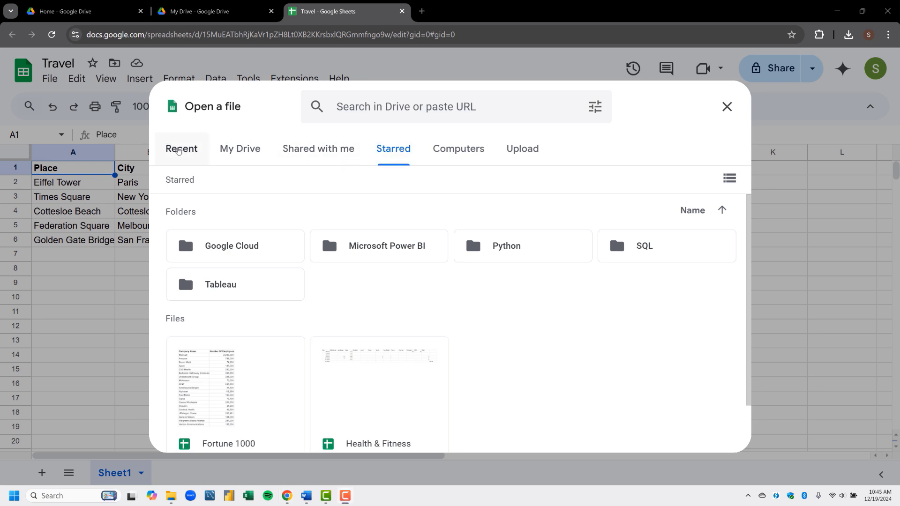
pyautogui.click(178, 149)
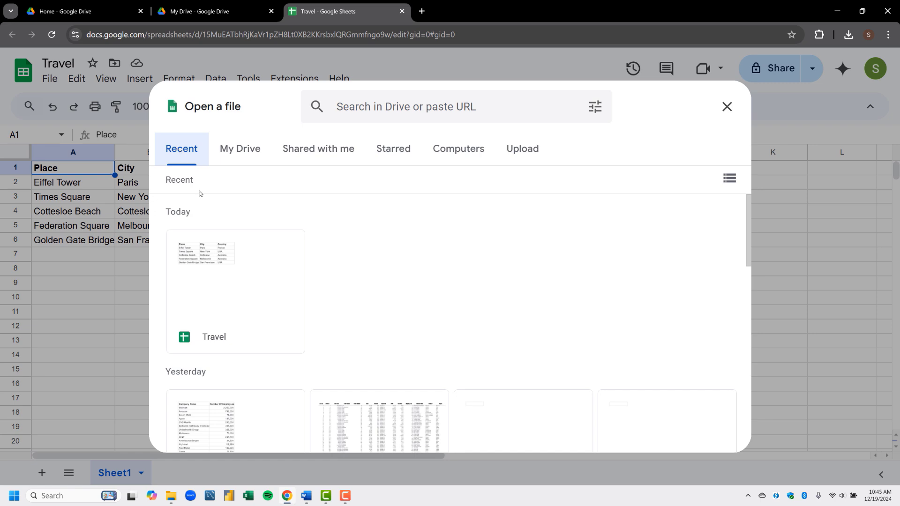
pyautogui.scroll(-5, 222, 224)
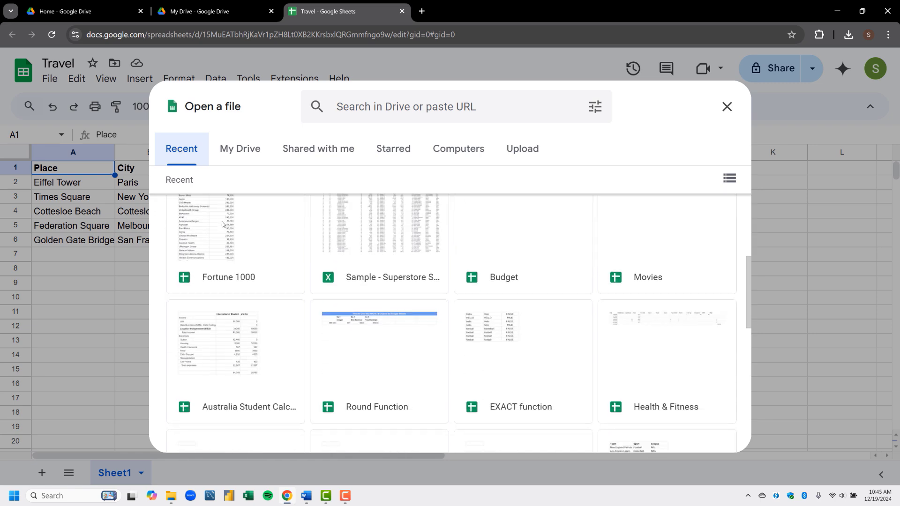
pyautogui.scroll(1, 222, 225)
pyautogui.doubleClick(222, 265)
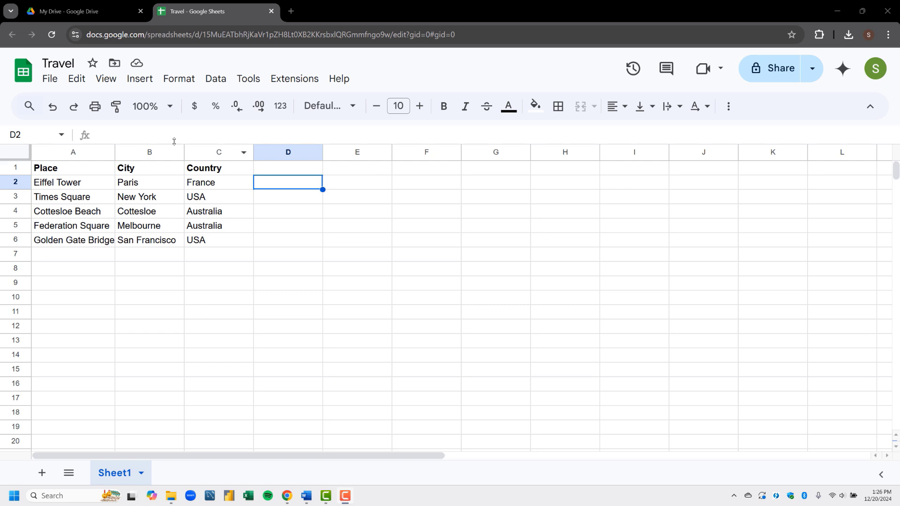
# Step: Make a copy of the Travel spreadsheet named "Places to Visit" in My Drive
pyautogui.click(51, 81)
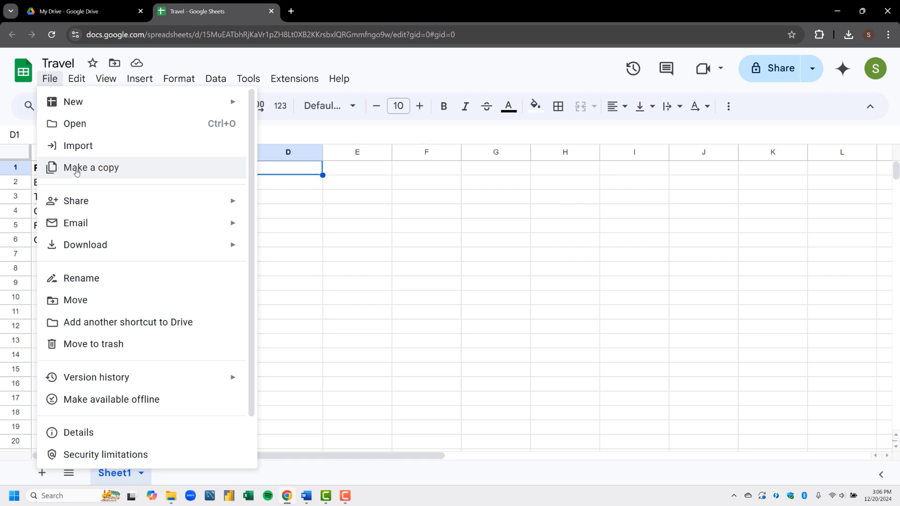
pyautogui.click(77, 168)
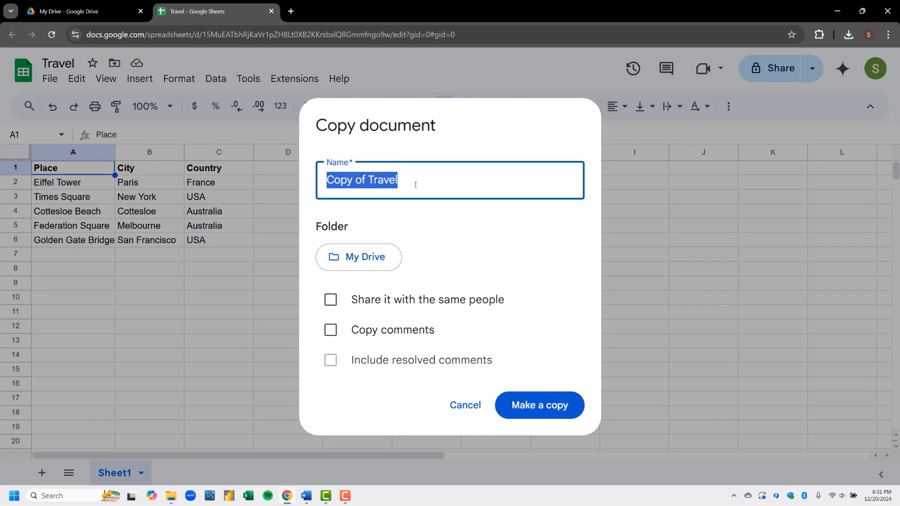
pyautogui.click(415, 184)
pyautogui.press('BackSpace')
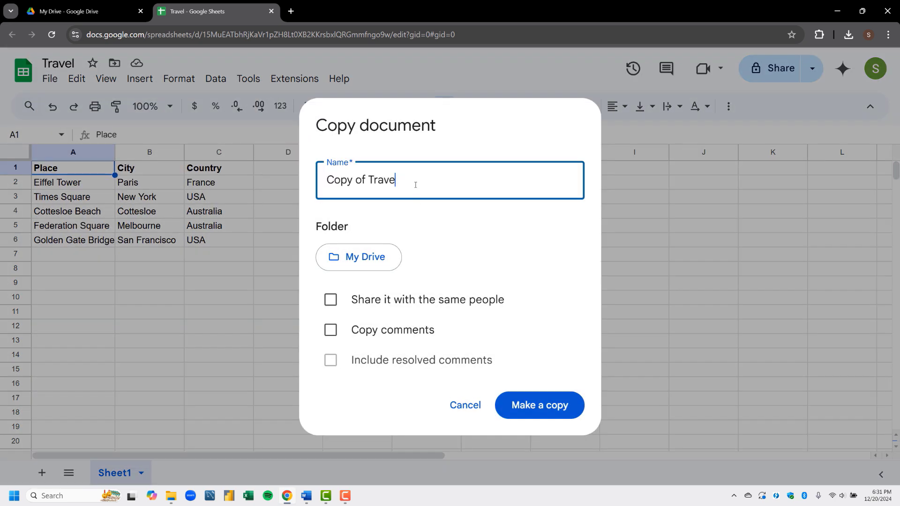
pyautogui.press('BackSpace')
pyautogui.press('BackSpace')
pyautogui.press('BackSpace')
pyautogui.press('BackSpace')
pyautogui.press('BackSpace')
pyautogui.press('BackSpace')
pyautogui.press('BackSpace')
pyautogui.press('BackSpace')
pyautogui.press('BackSpace')
pyautogui.press('BackSpace')
pyautogui.press('BackSpace')
pyautogui.press('BackSpace')
pyautogui.press('BackSpace')
pyautogui.write('Place')
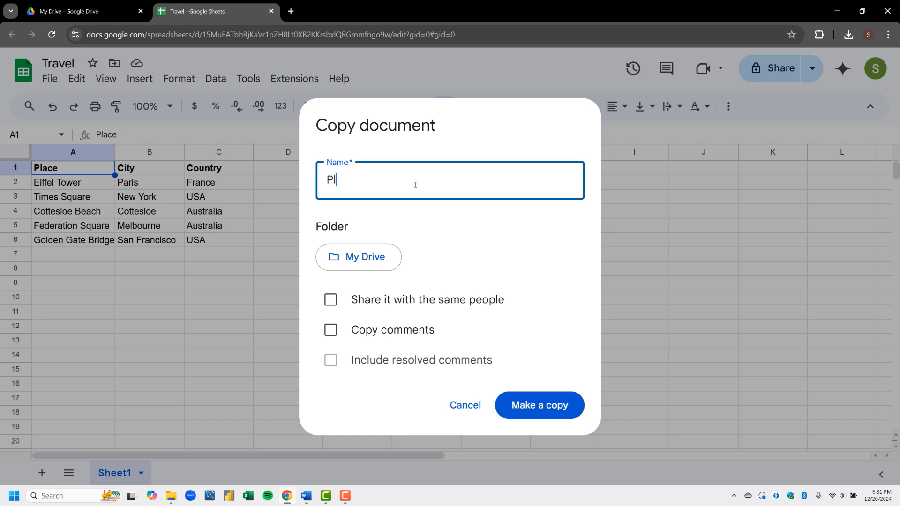
pyautogui.write('s to Visit')
pyautogui.click(544, 409)
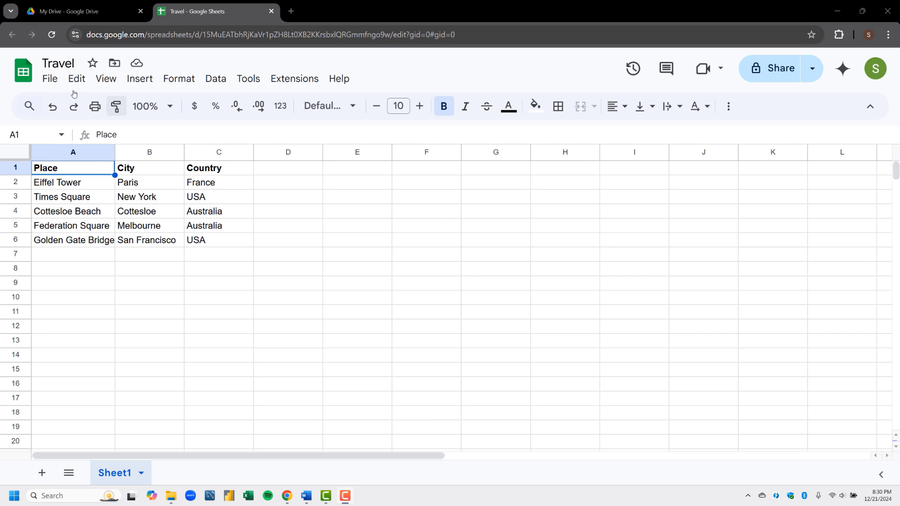
# Step: Move the Travel spreadsheet from My Drive into the Travel folder
pyautogui.click(47, 80)
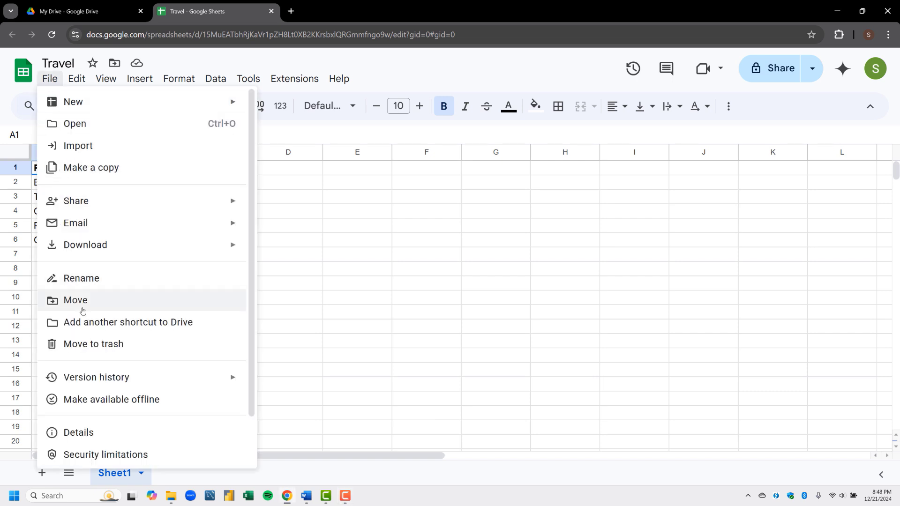
pyautogui.click(83, 305)
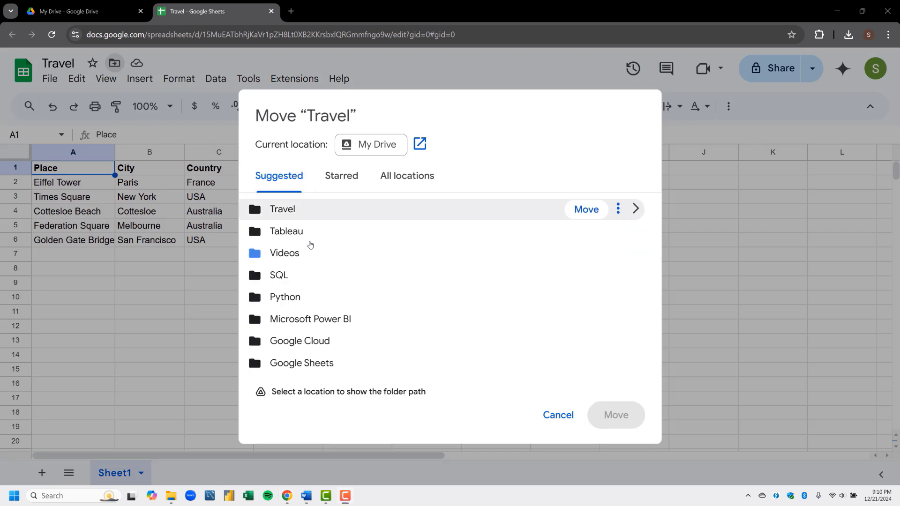
pyautogui.click(306, 209)
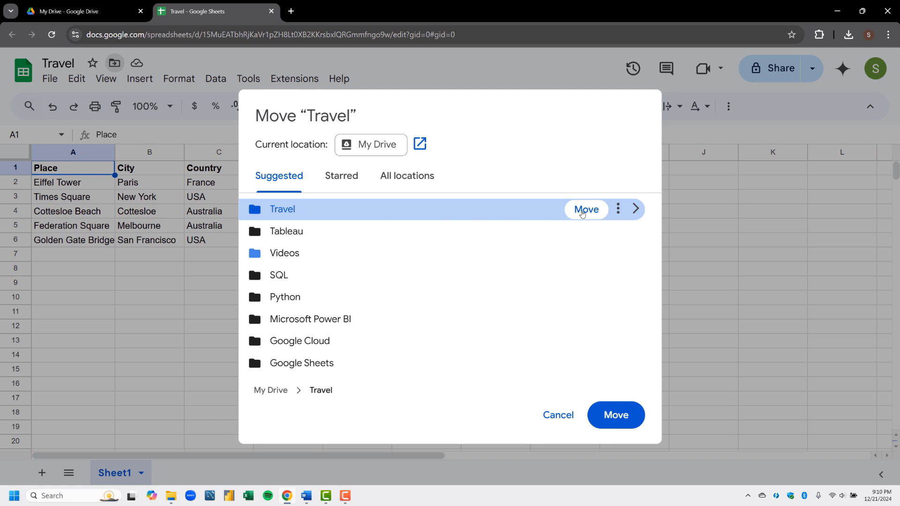
pyautogui.click(586, 210)
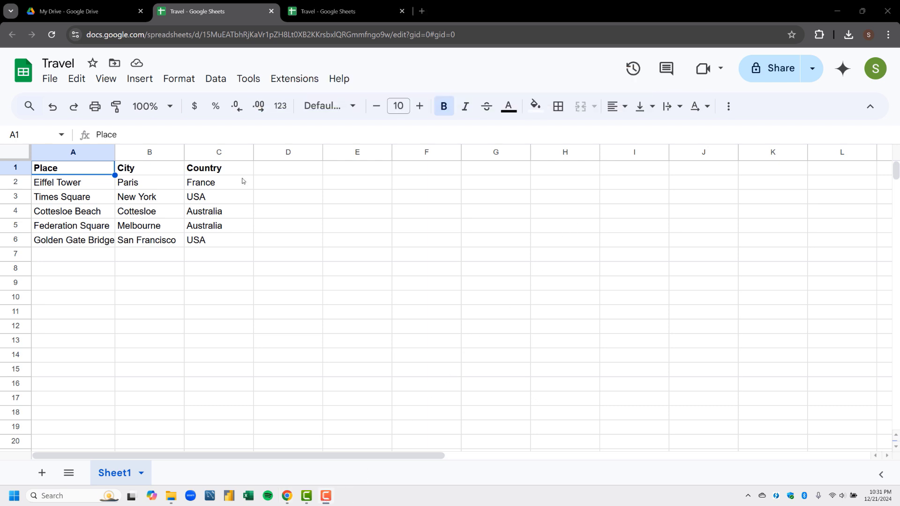
# Step: Switch to Google Drive, go into the Travel folder and open the Travel spreadsheet stored there
pyautogui.click(67, 12)
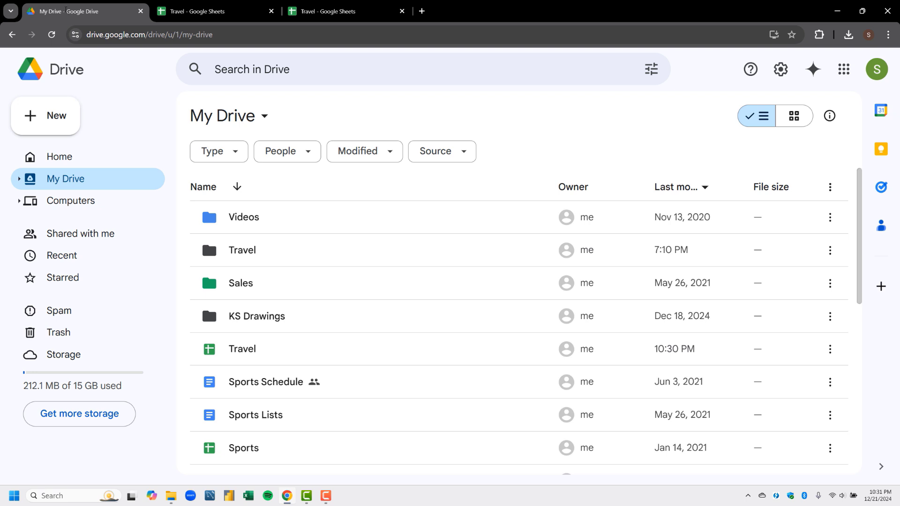
pyautogui.doubleClick(231, 248)
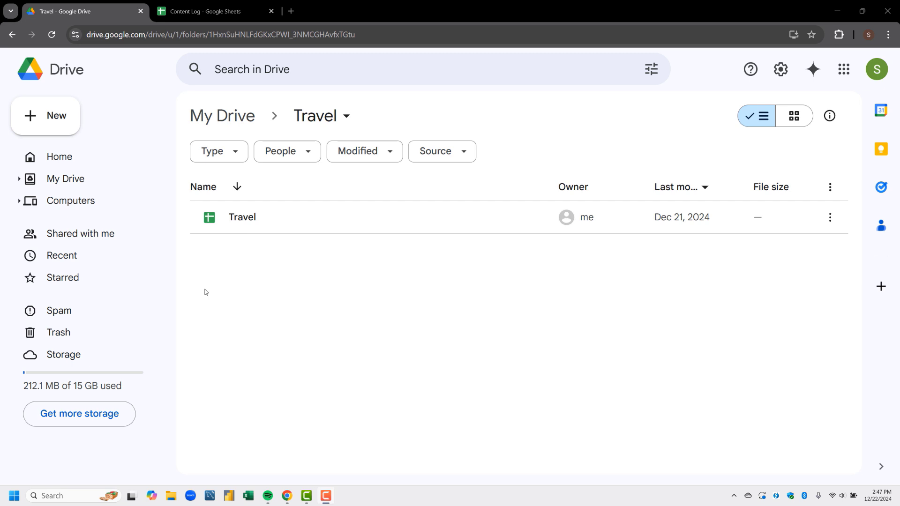
pyautogui.click(211, 220)
pyautogui.doubleClick(210, 220)
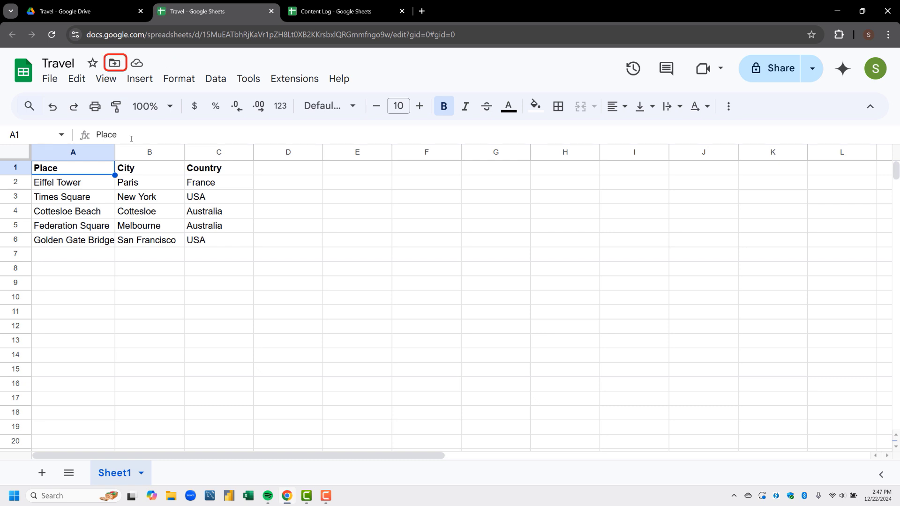
# Step: Move the Travel spreadsheet out of the Travel folder back to My Drive, and switch to Drive to check it
pyautogui.click(113, 63)
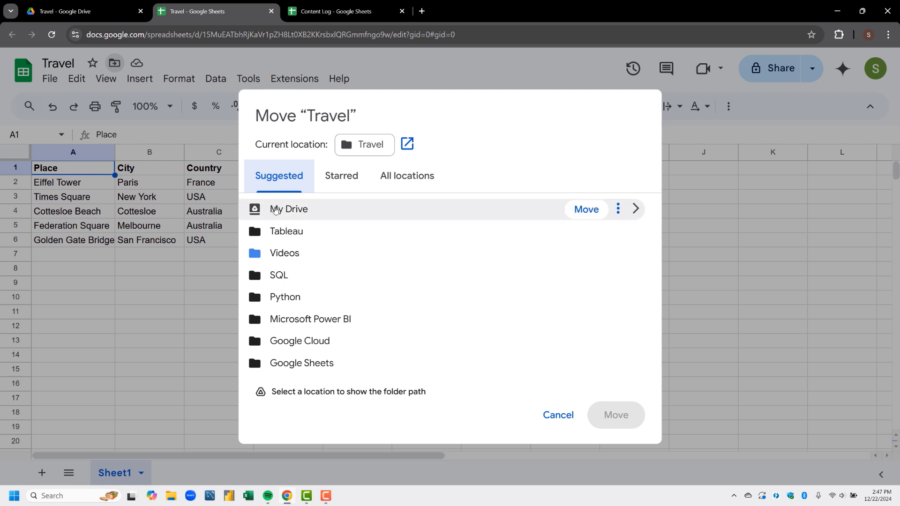
pyautogui.click(275, 210)
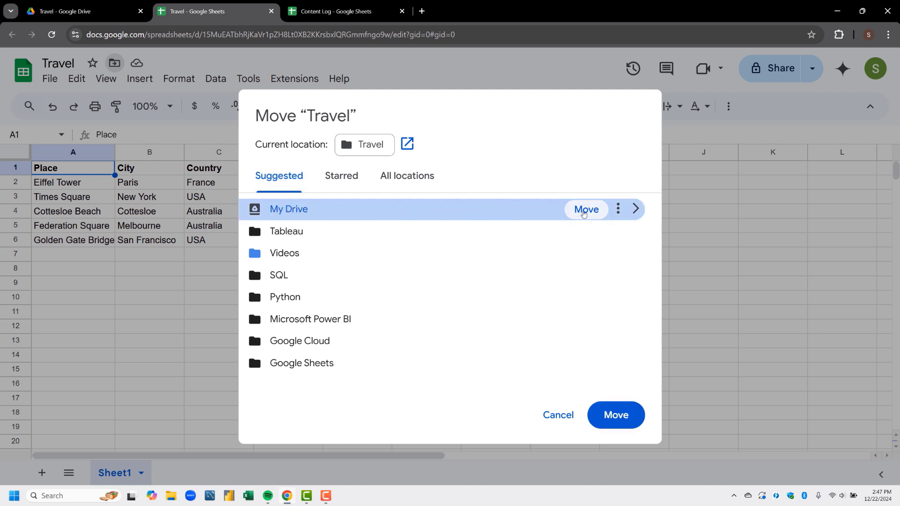
pyautogui.click(584, 212)
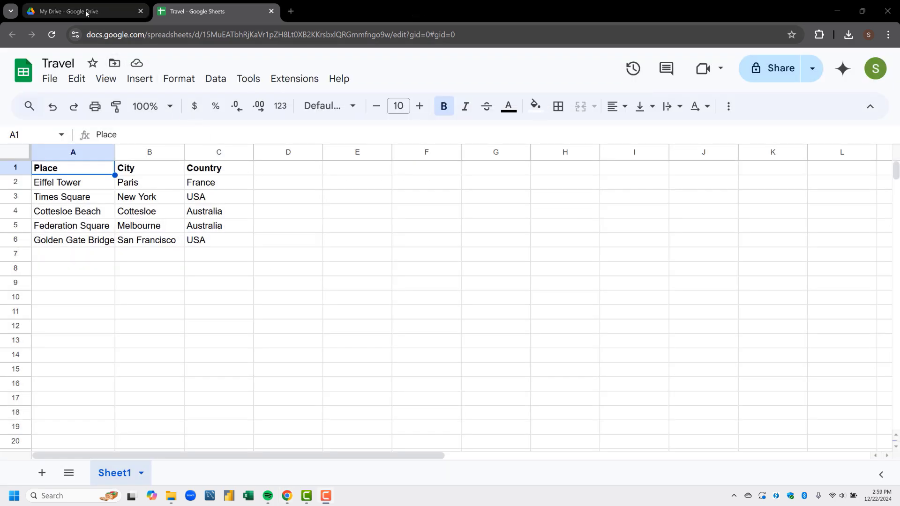
pyautogui.click(87, 13)
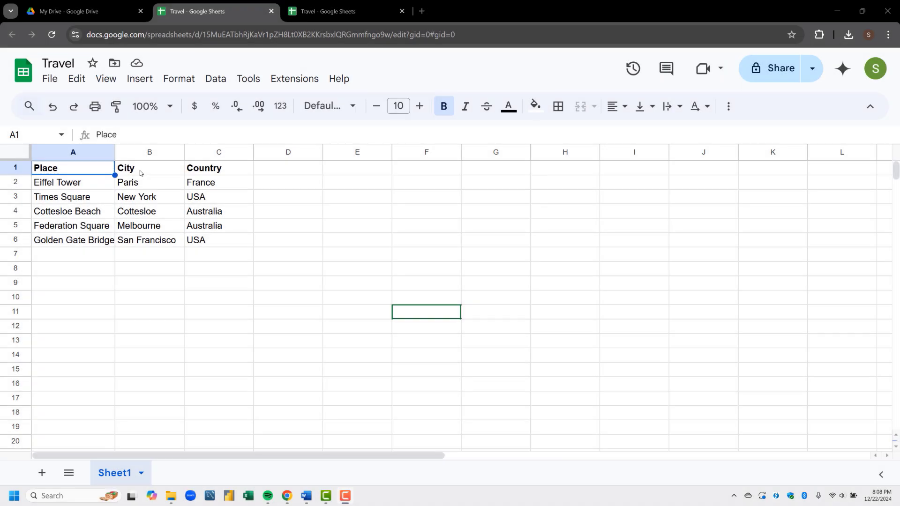
# Step: Move the Travel spreadsheet to the trash and go to the Sheets home screen
pyautogui.click(50, 85)
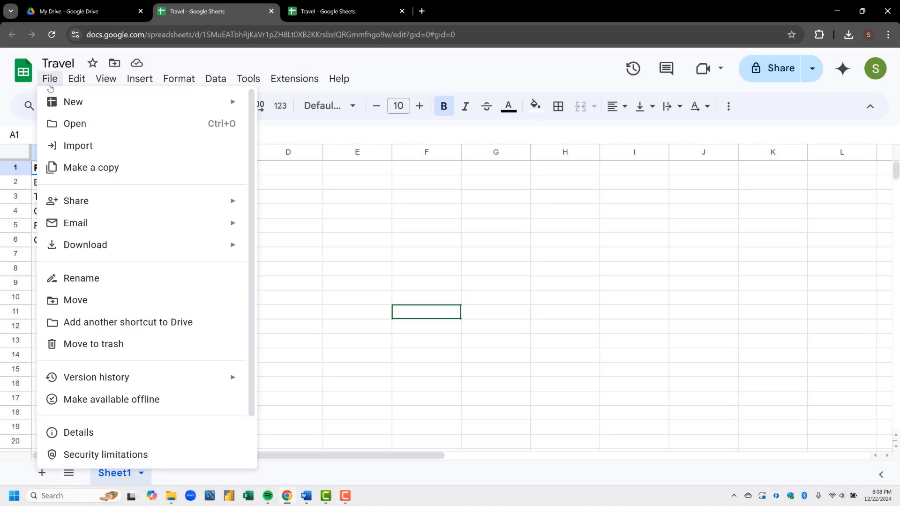
pyautogui.click(72, 347)
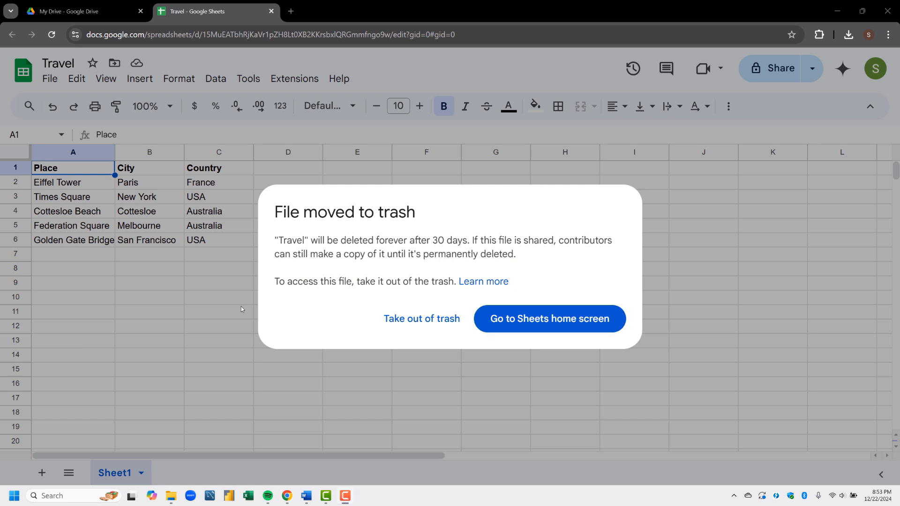
pyautogui.click(510, 331)
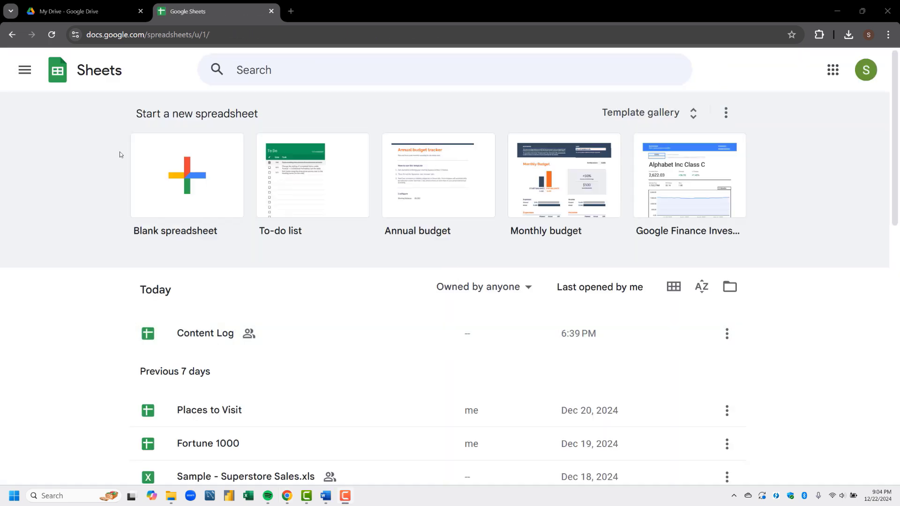
# Step: Switch to Google Drive, restore the Travel spreadsheet from Trash, and return to My Drive
pyautogui.click(63, 14)
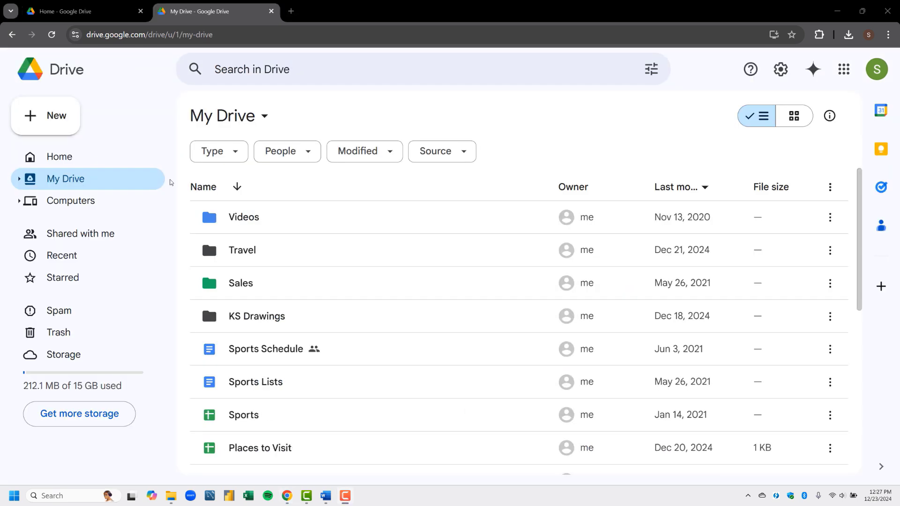
pyautogui.click(80, 333)
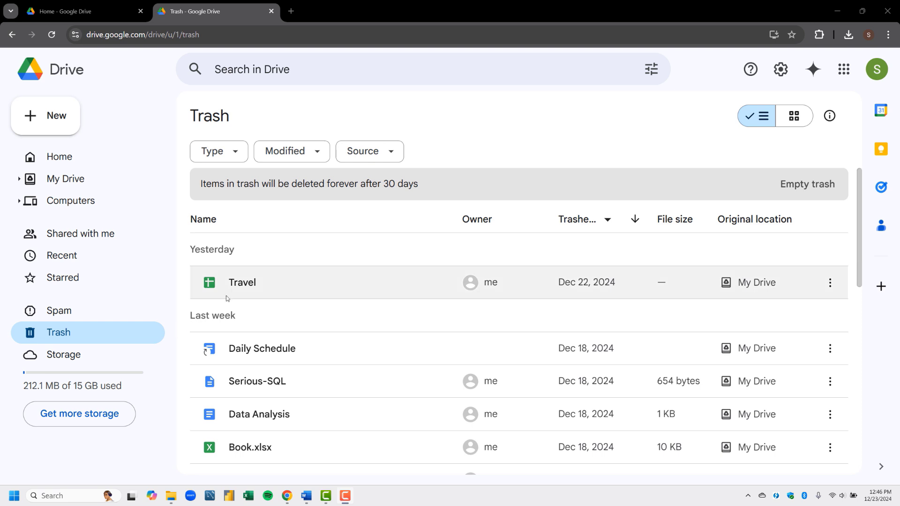
pyautogui.click(241, 287)
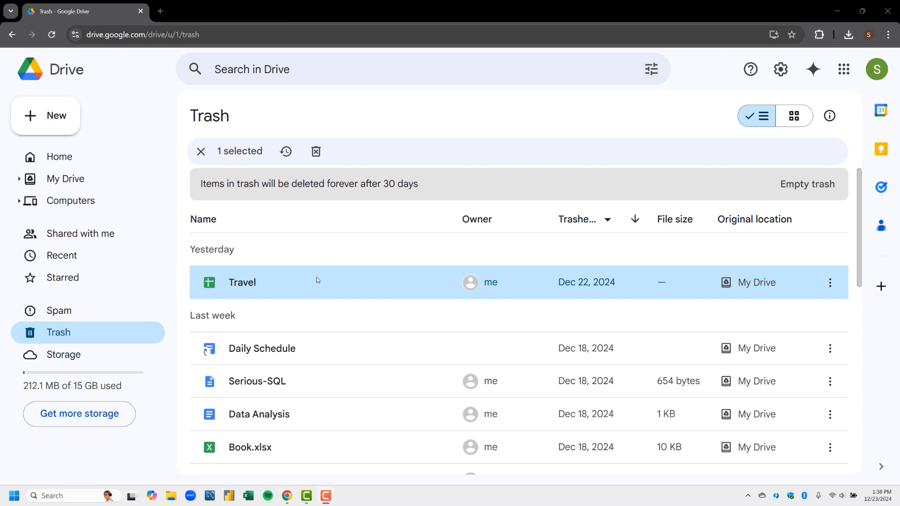
pyautogui.click(831, 283)
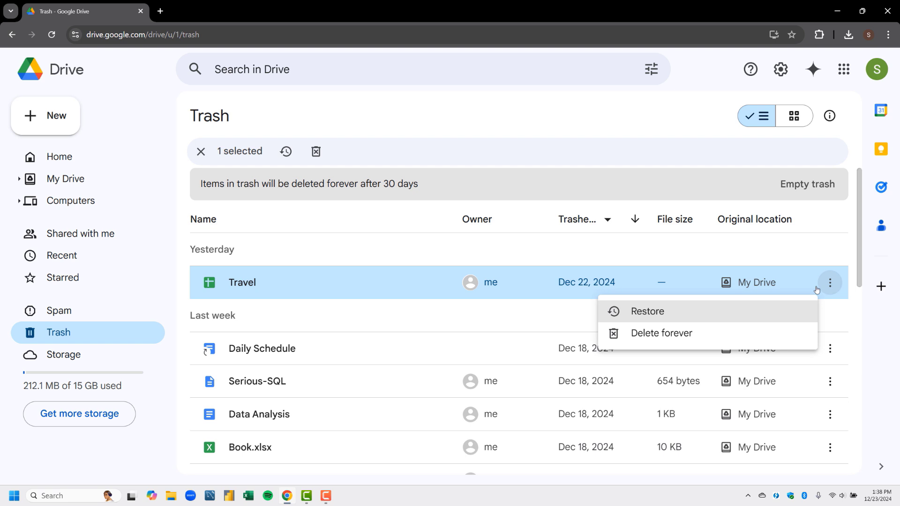
pyautogui.click(752, 312)
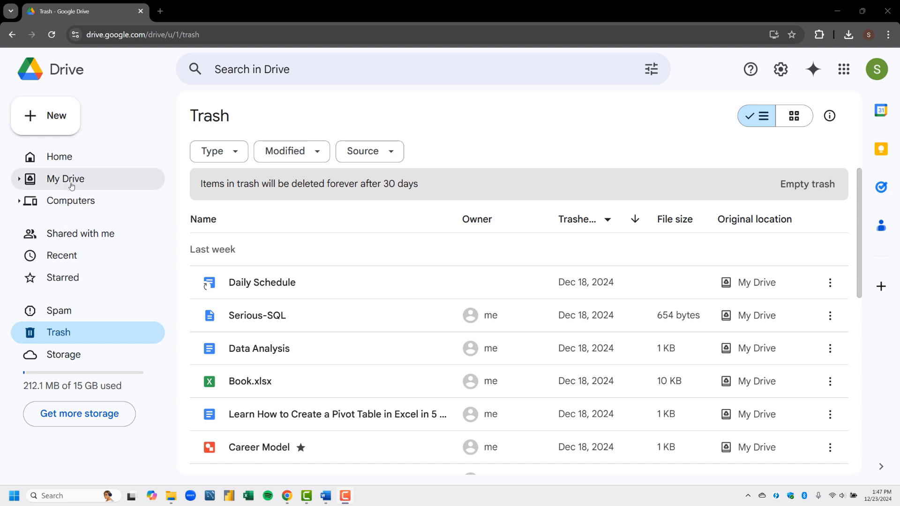
pyautogui.click(71, 186)
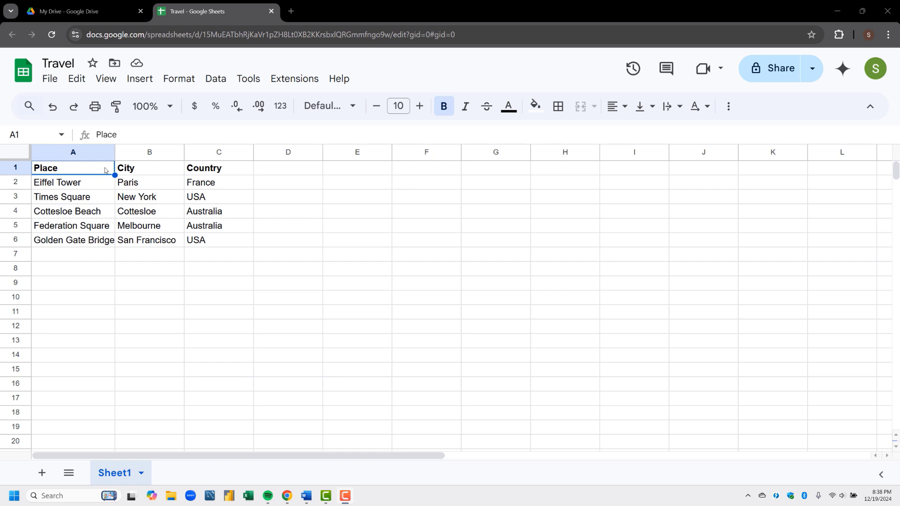
# Step: Star the Travel spreadsheet, view the starred files in Google Drive, and return to the spreadsheet
pyautogui.click(93, 64)
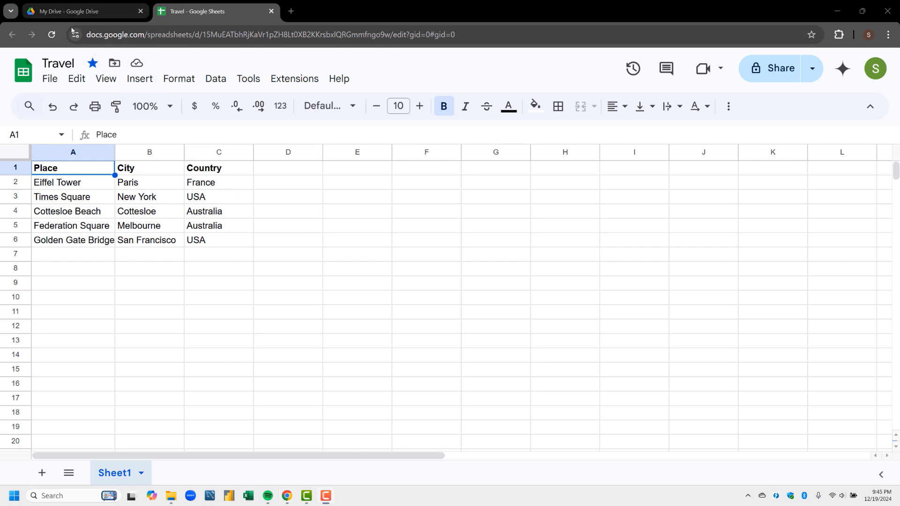
pyautogui.click(59, 16)
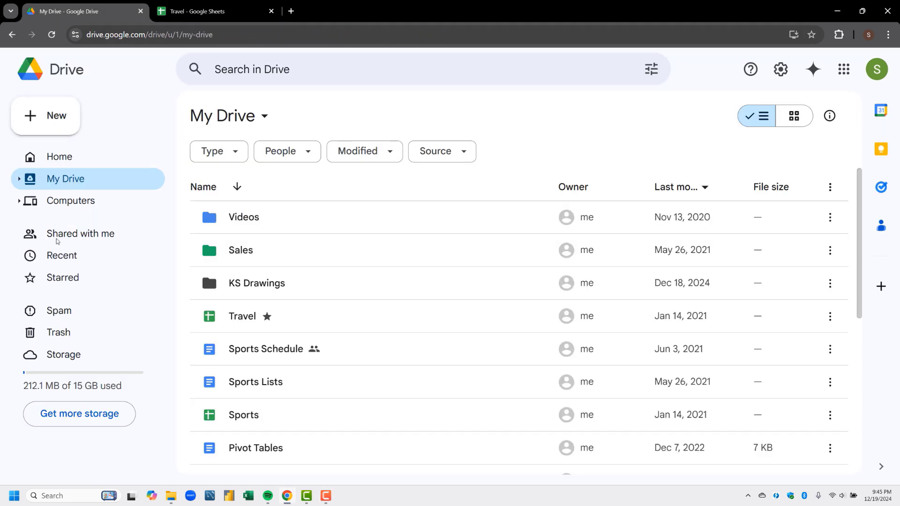
pyautogui.click(56, 279)
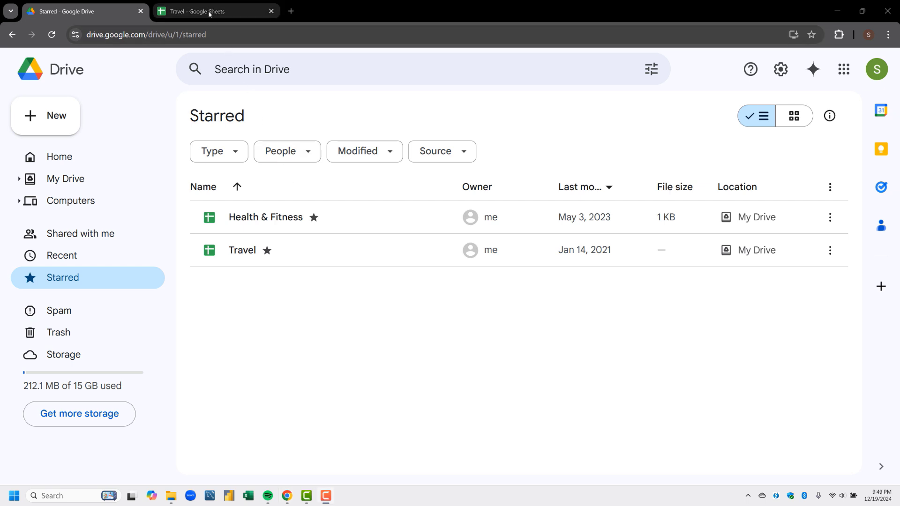
pyautogui.click(209, 14)
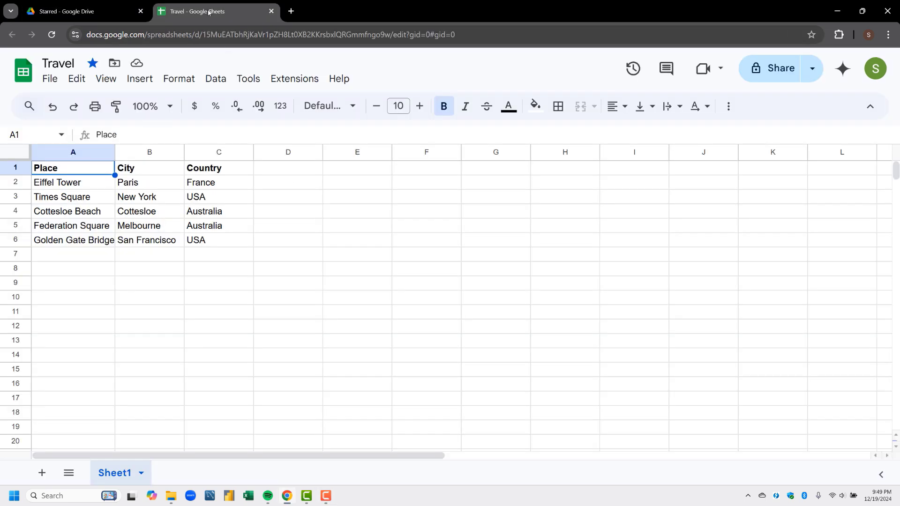
# Step: Remove the star from the Travel spreadsheet and check the starred files in Google Drive
pyautogui.click(91, 64)
pyautogui.click(72, 14)
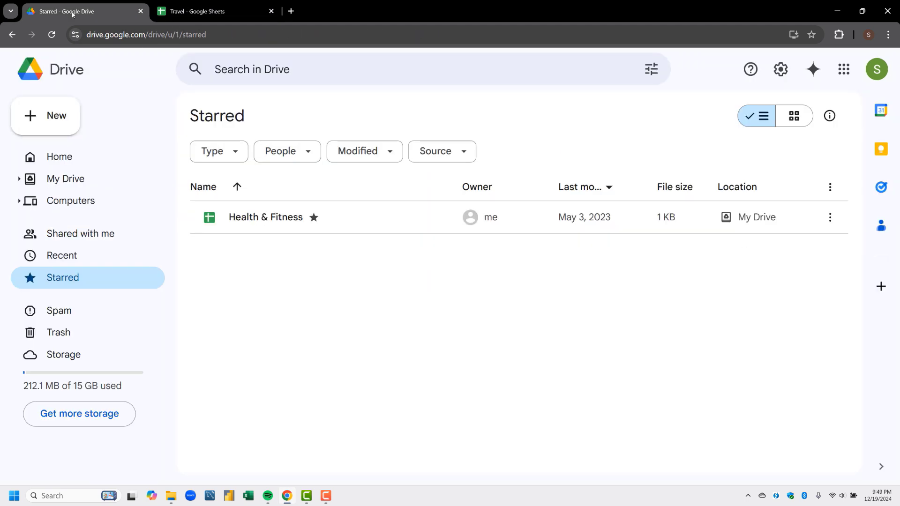
pyautogui.click(60, 276)
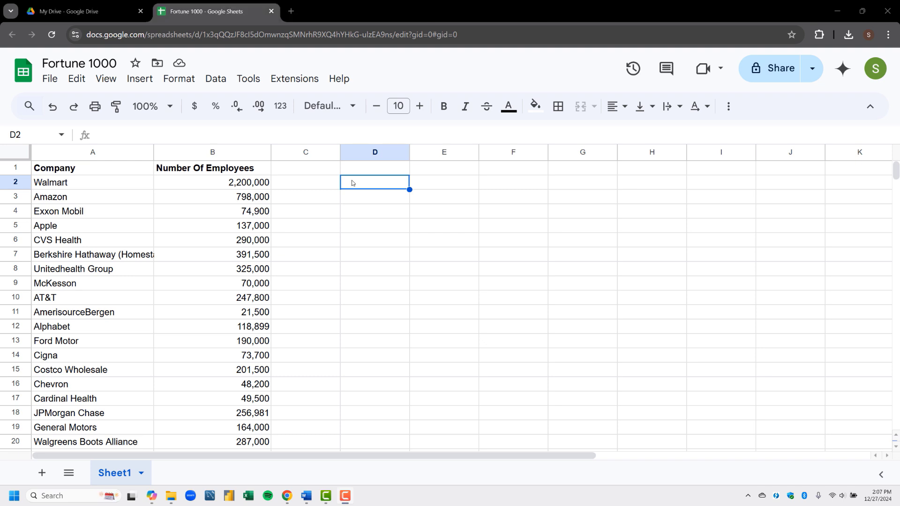
# Step: In the Fortune 1000 spreadsheet, select the cell range A5:B8 starting from the Apple cell
pyautogui.click(133, 231)
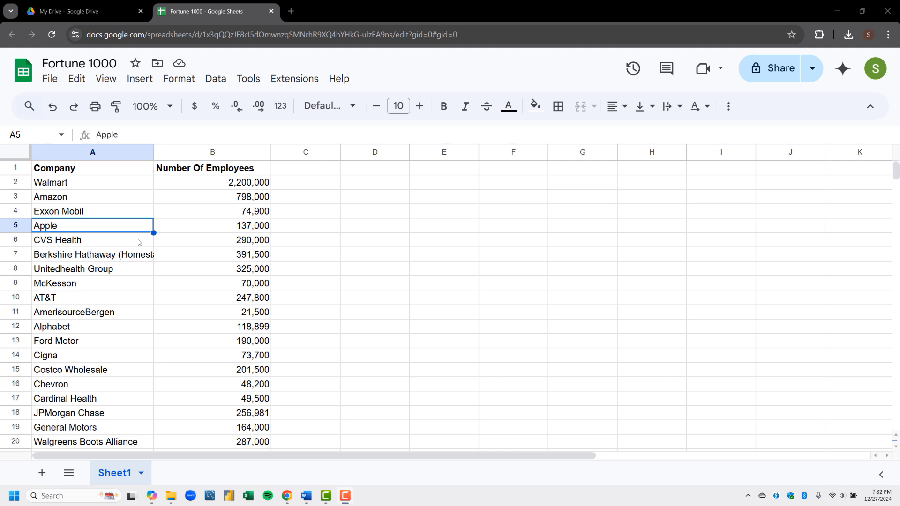
pyautogui.click(121, 228)
pyautogui.hotkey('shift', 'Down')
pyautogui.hotkey('shift', 'Down')
pyautogui.hotkey('shift', 'Down')
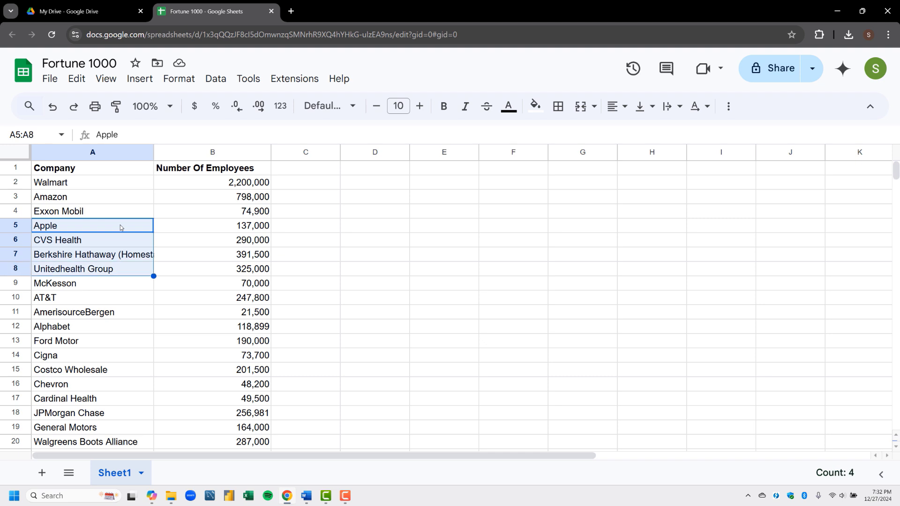
pyautogui.hotkey('shift', 'Right')
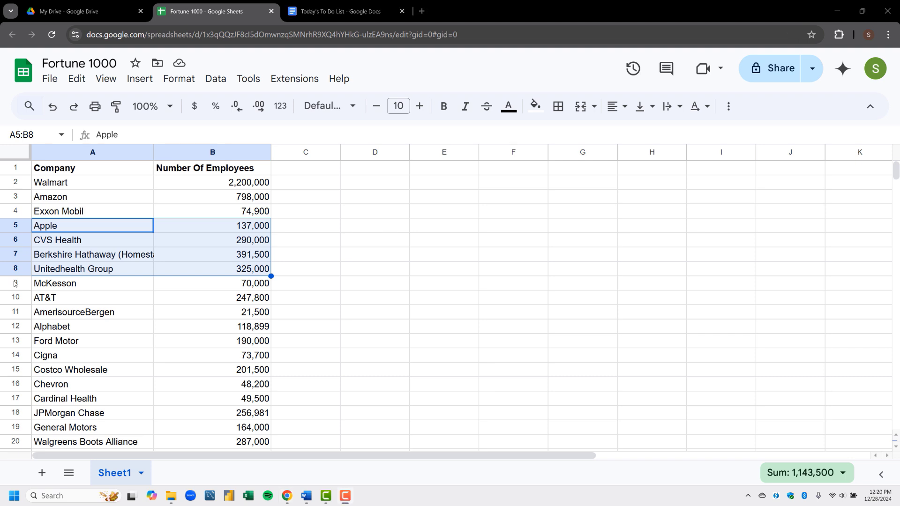
# Step: Select the whole of row 12, and then column B, extending it to A:B and finally to B:E
pyautogui.click(10, 327)
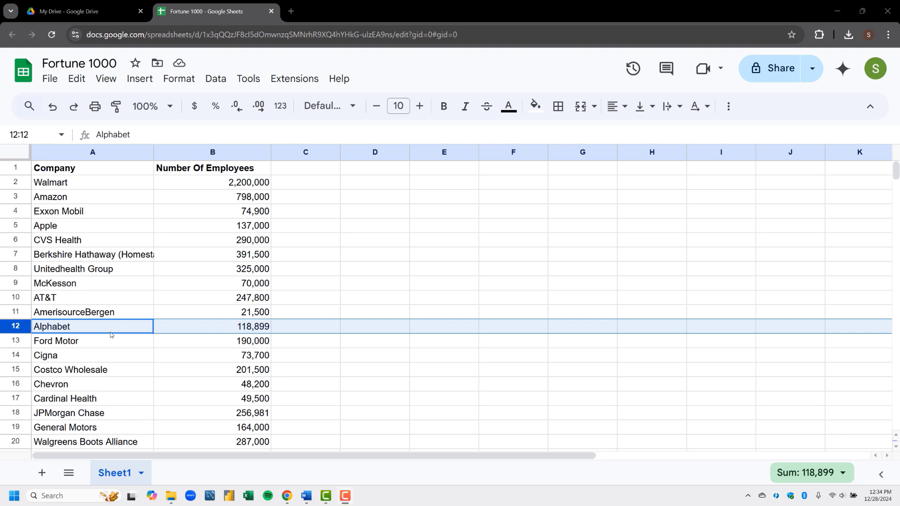
pyautogui.click(233, 152)
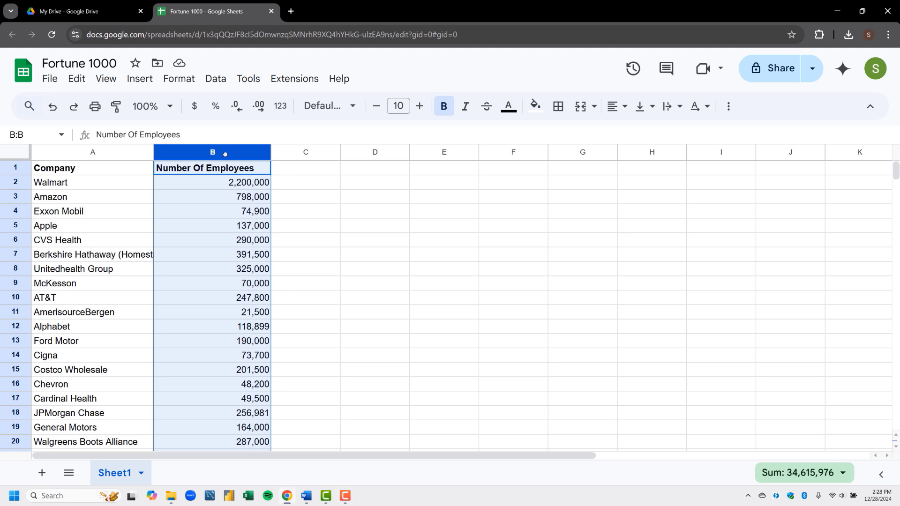
pyautogui.hotkey('shift', 'Left')
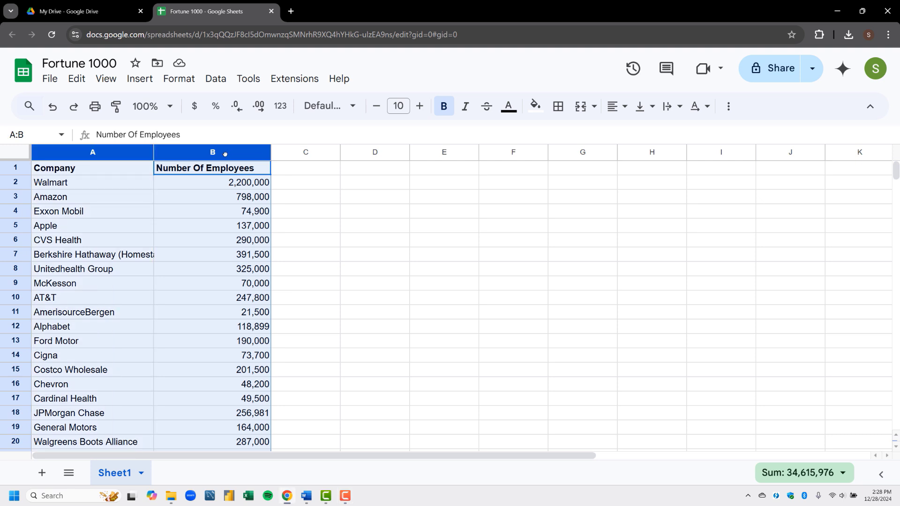
pyautogui.hotkey('shift', 'Right')
pyautogui.hotkey('shift', 'Right')
pyautogui.hotkey('shift', 'Right')
pyautogui.hotkey('shift', 'Right')
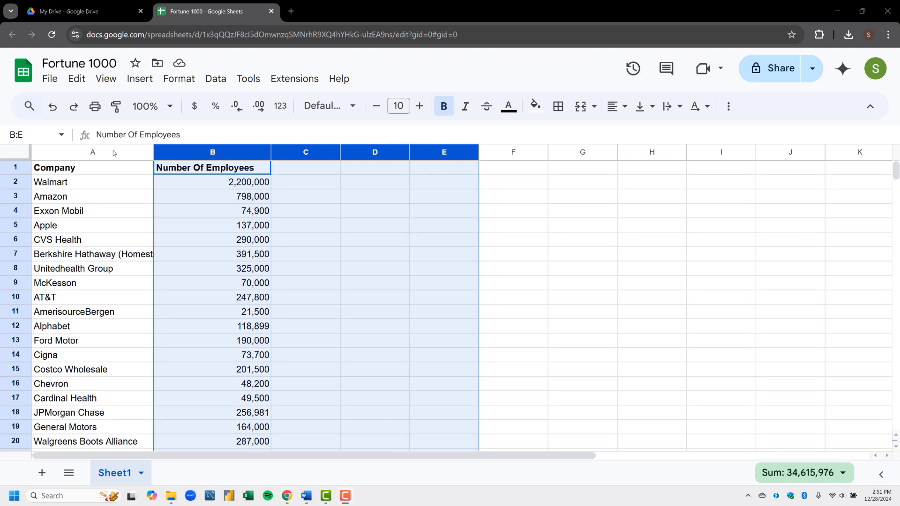
# Step: Replace the column selection with cell A2, and then select the entire sheet
pyautogui.click(118, 186)
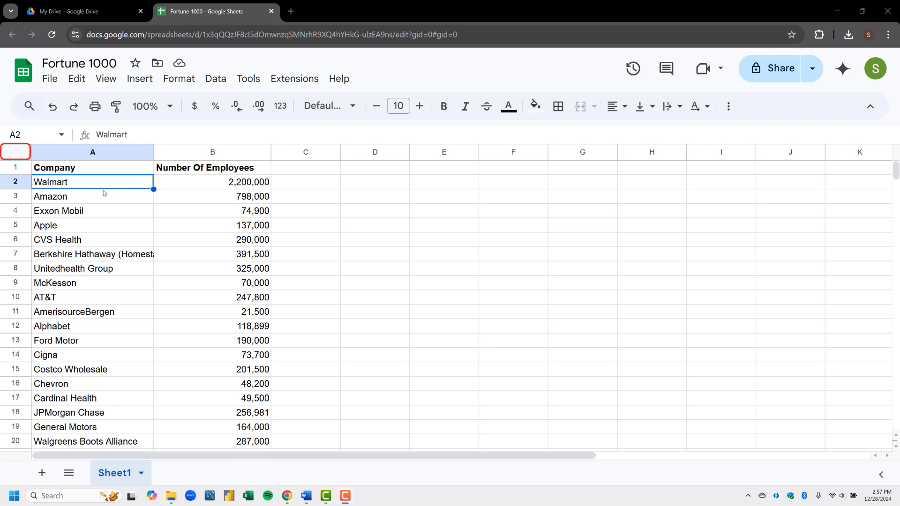
pyautogui.click(14, 154)
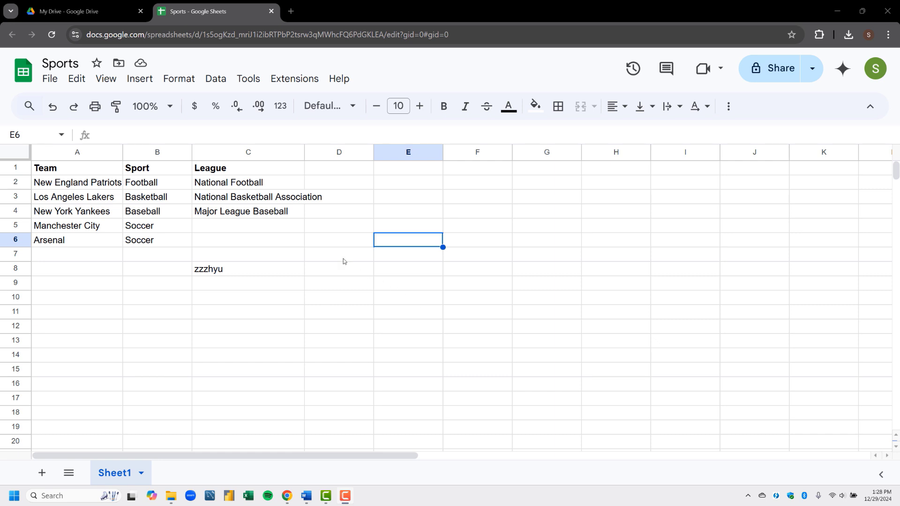
# Step: In the Sports spreadsheet, enter English Premier League as the league for Manchester City and Arsenal in C5 and C6
pyautogui.click(280, 227)
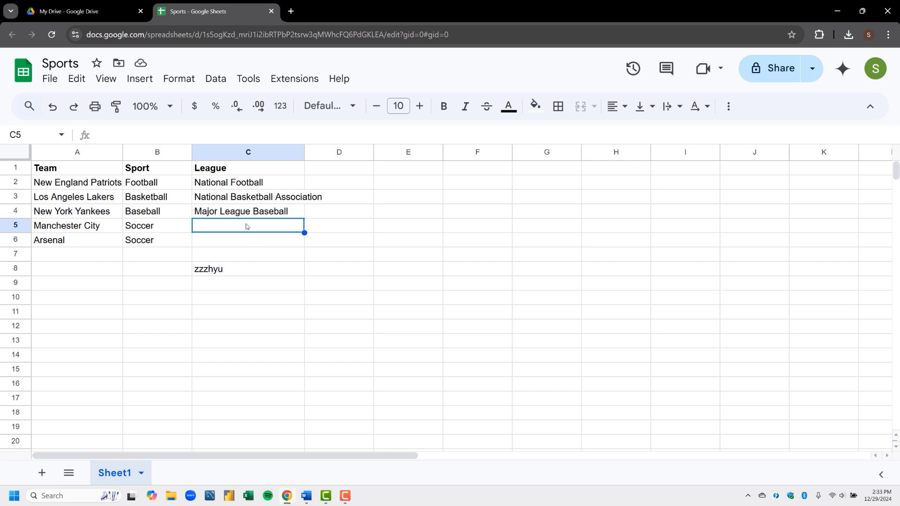
pyautogui.write('English ')
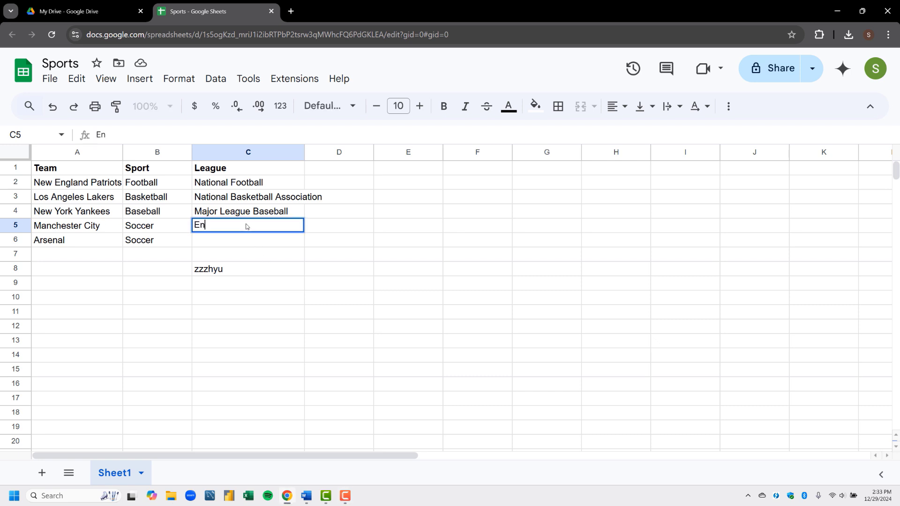
pyautogui.write('Premier League')
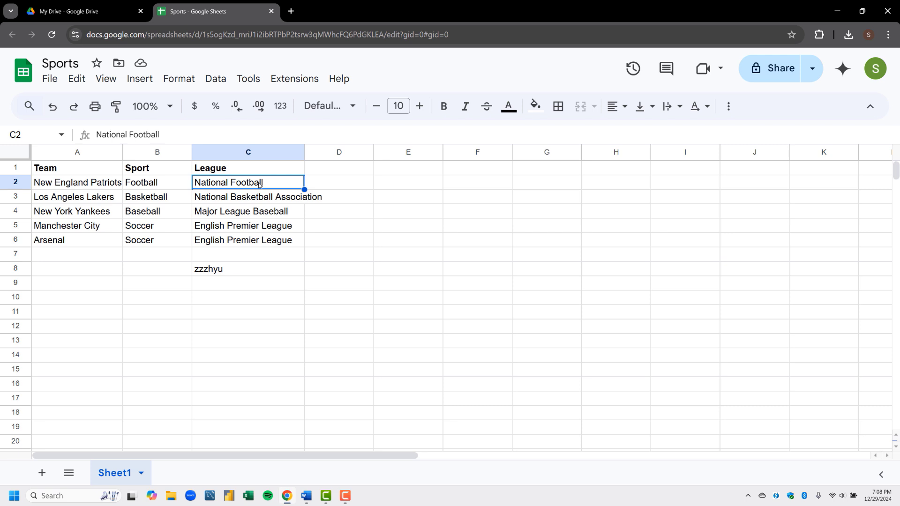
# Step: Complete the entry in C2 as National Football League, and delete the stray text in C8
pyautogui.doubleClick(260, 184)
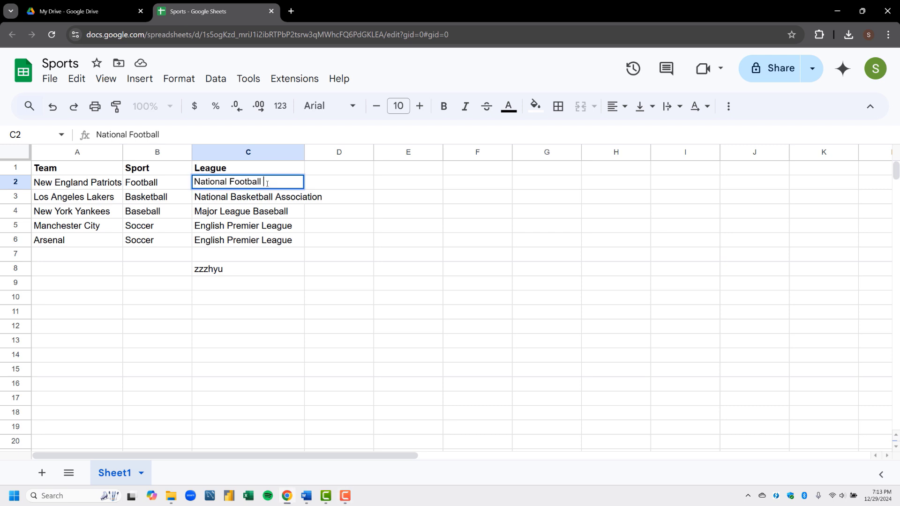
pyautogui.write('League')
pyautogui.press('Return')
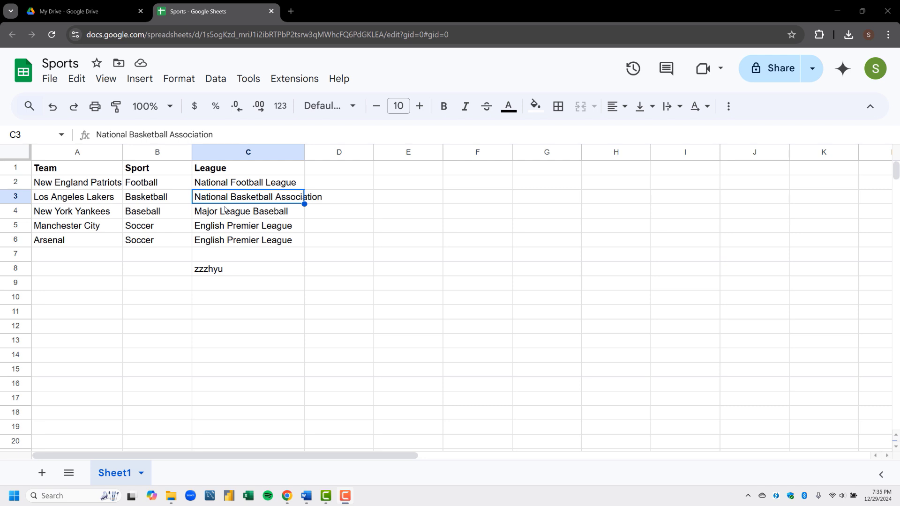
pyautogui.click(244, 270)
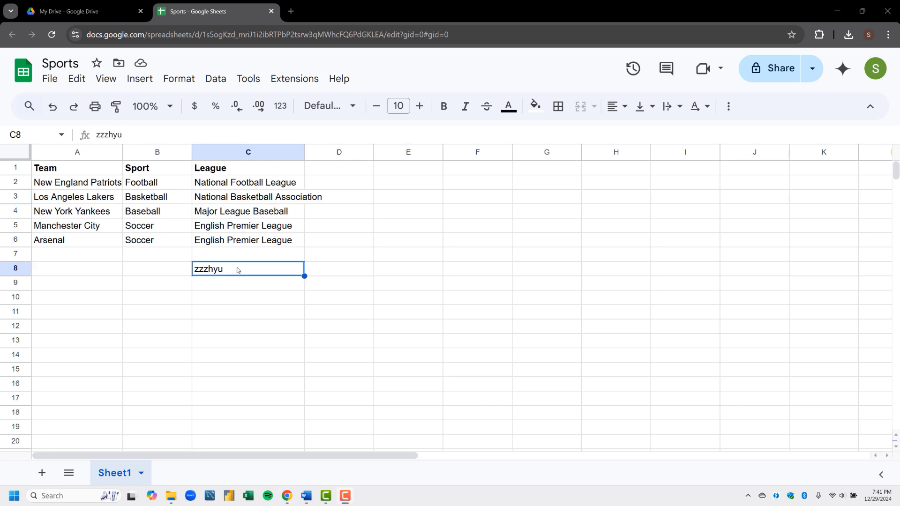
pyautogui.press('Delete')
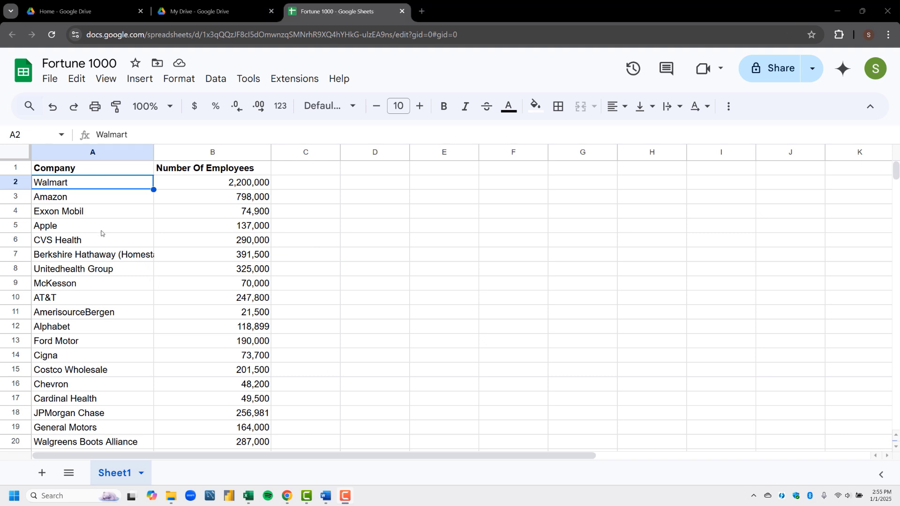
# Step: In the Fortune 1000 spreadsheet, copy Apple and its number of employees from A5:B5 and paste them at D5
pyautogui.click(97, 230)
pyautogui.hotkey('shift', 'Right')
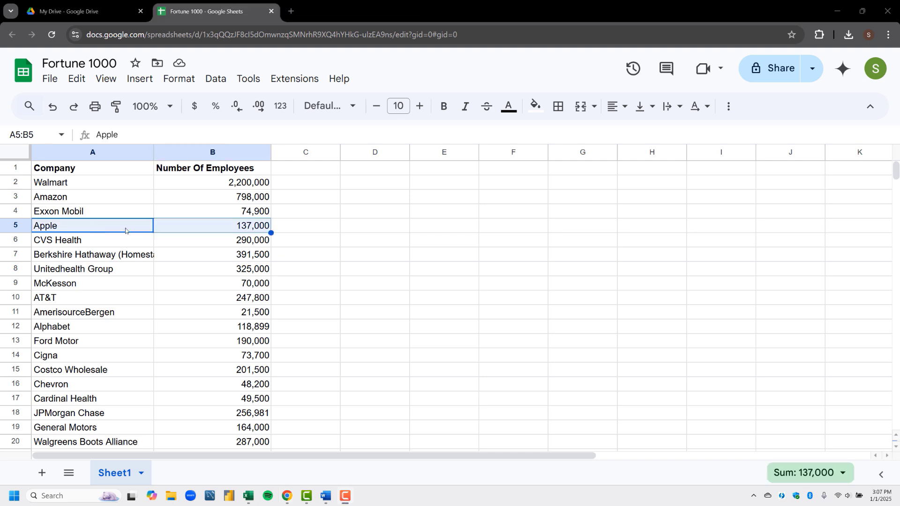
pyautogui.click(77, 78)
pyautogui.click(89, 179)
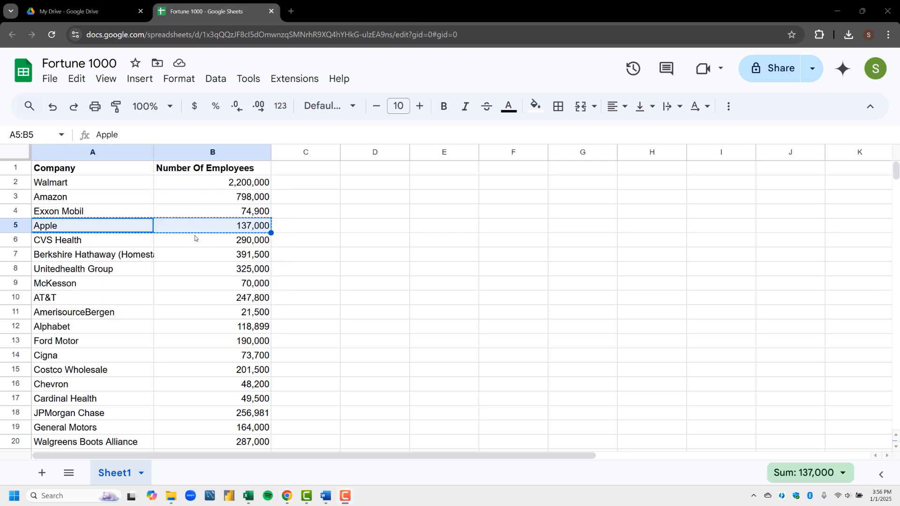
pyautogui.click(389, 225)
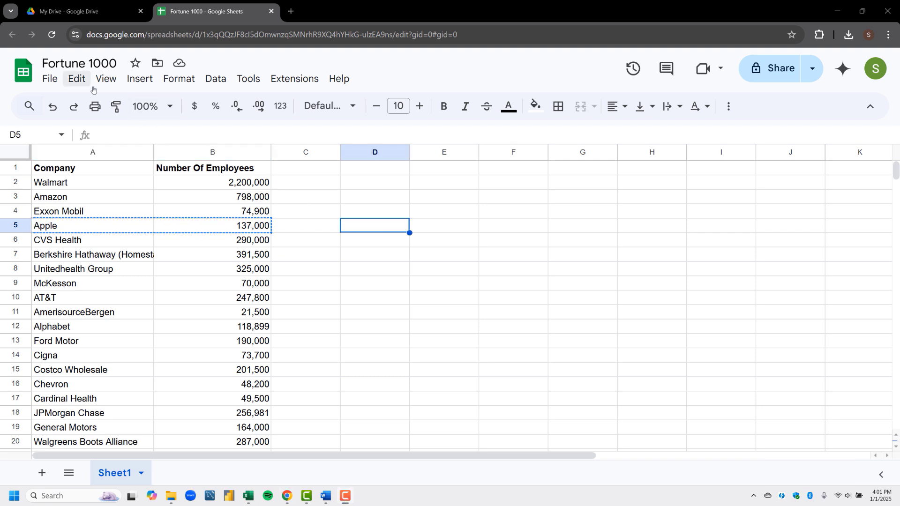
pyautogui.click(78, 80)
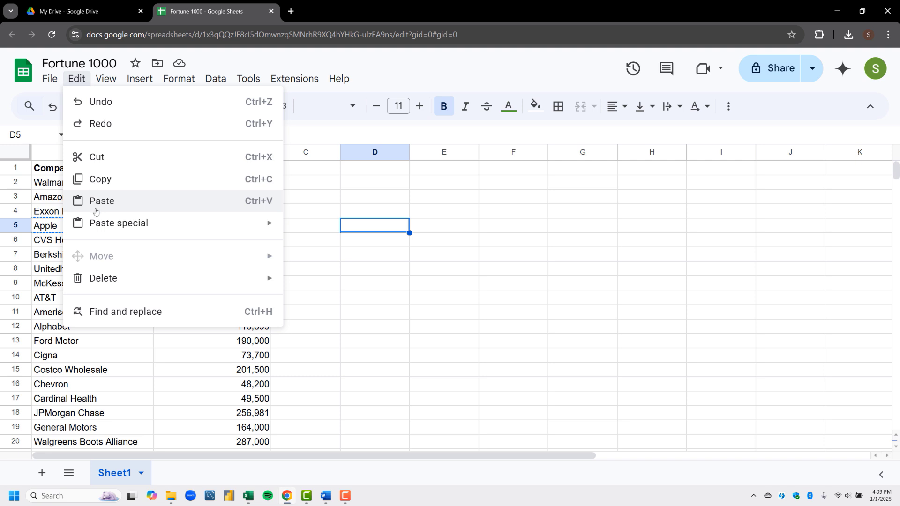
pyautogui.click(95, 203)
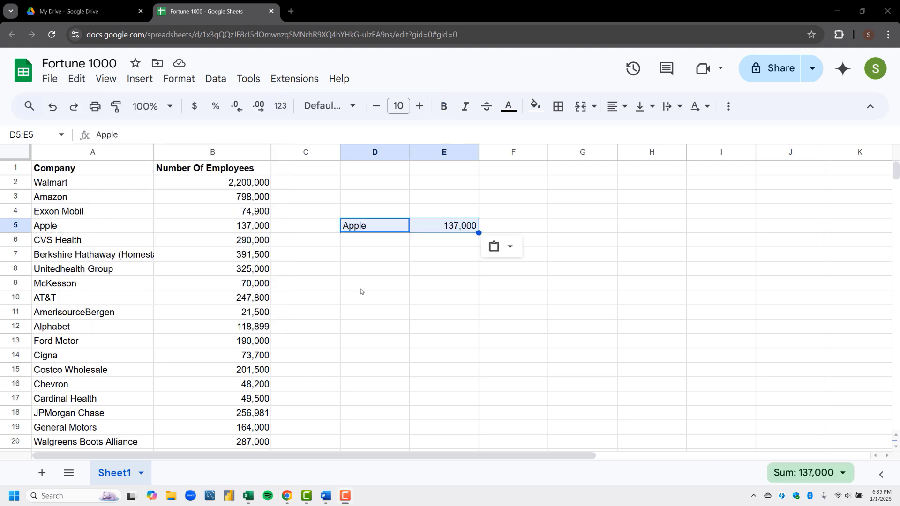
pyautogui.click(357, 257)
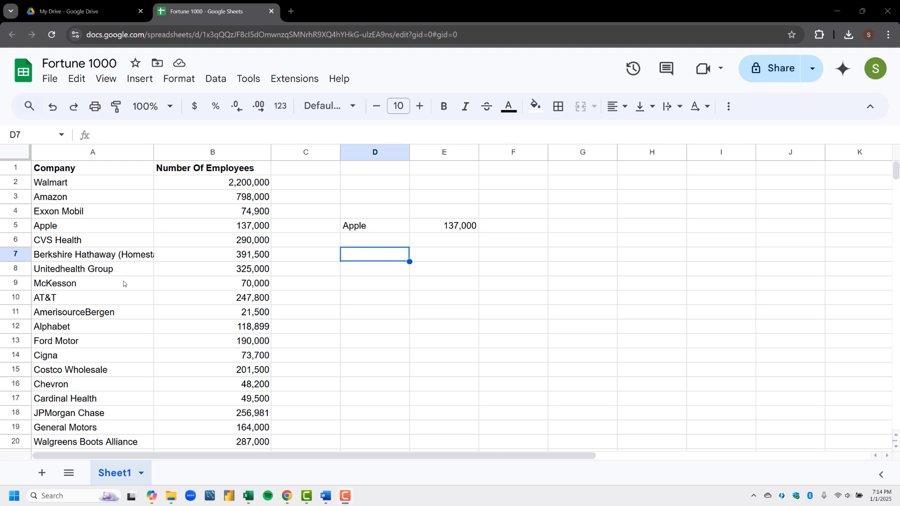
# Step: Copy the company name McKesson from A9 and paste it into D9
pyautogui.rightClick(97, 284)
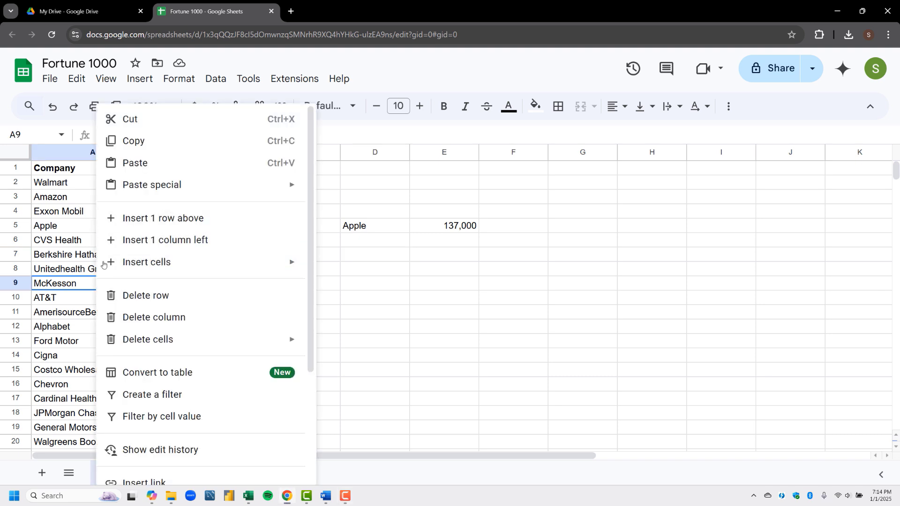
pyautogui.click(142, 145)
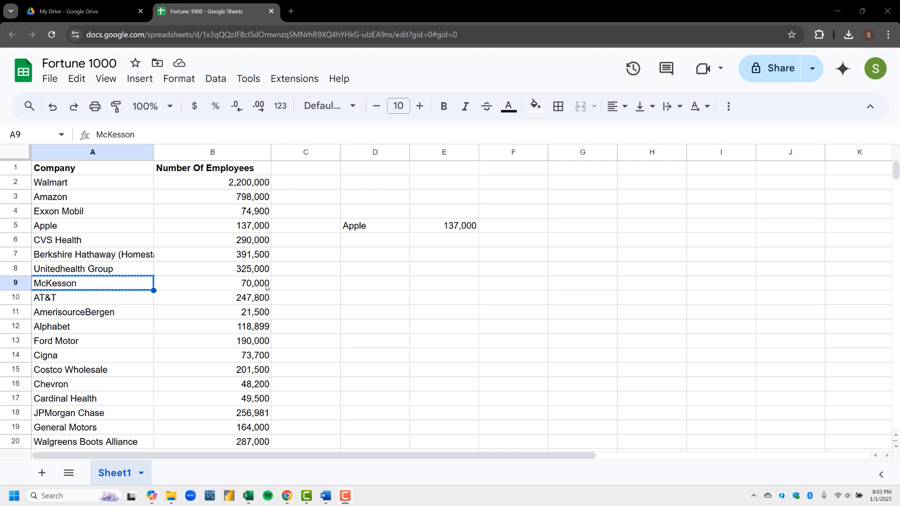
pyautogui.rightClick(368, 285)
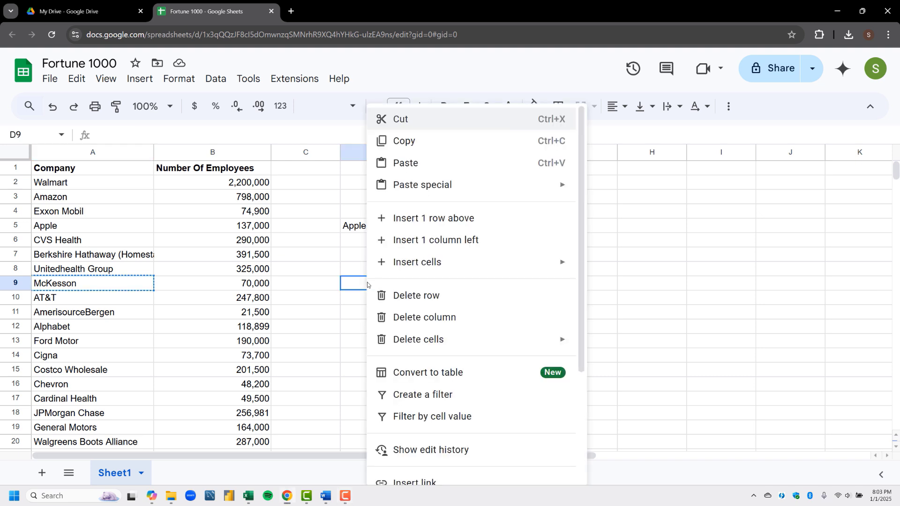
pyautogui.click(383, 162)
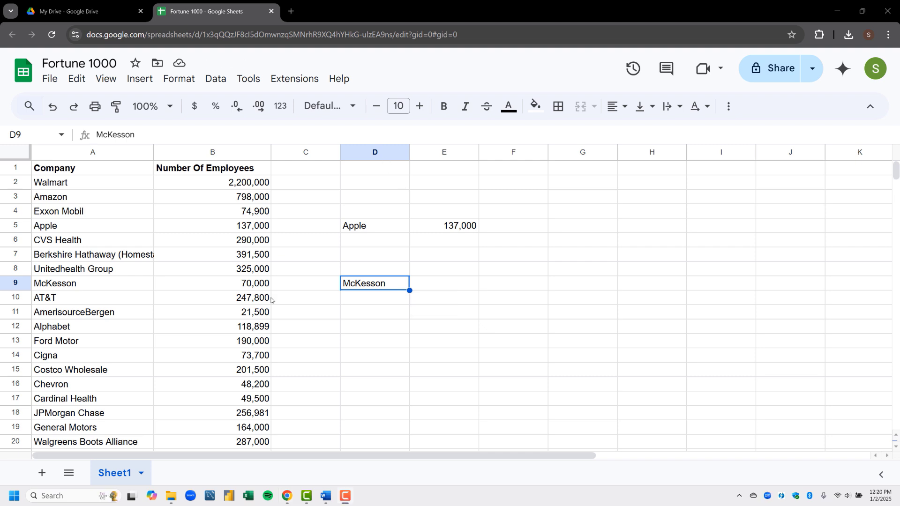
# Step: Copy the company name AmerisourceBergen from A11 and paste it into D11
pyautogui.click(136, 313)
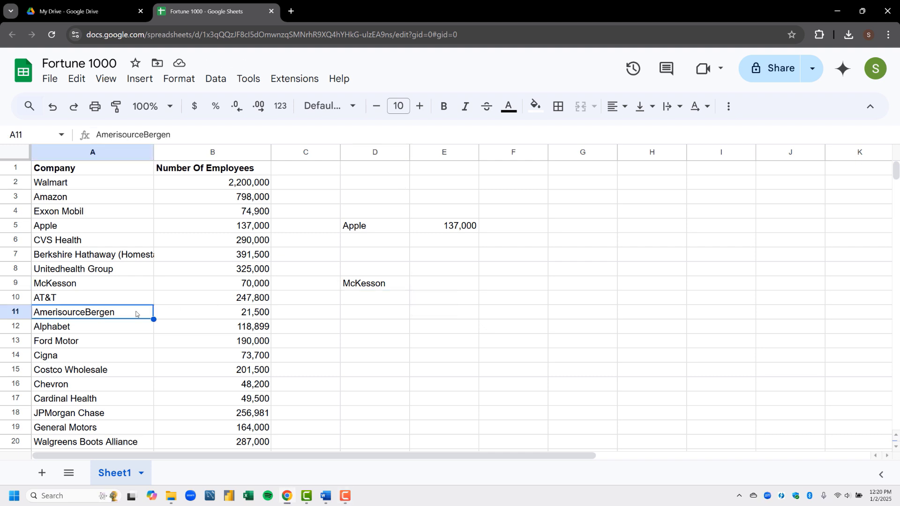
pyautogui.hotkey('ctrl', 'c')
pyautogui.click(365, 315)
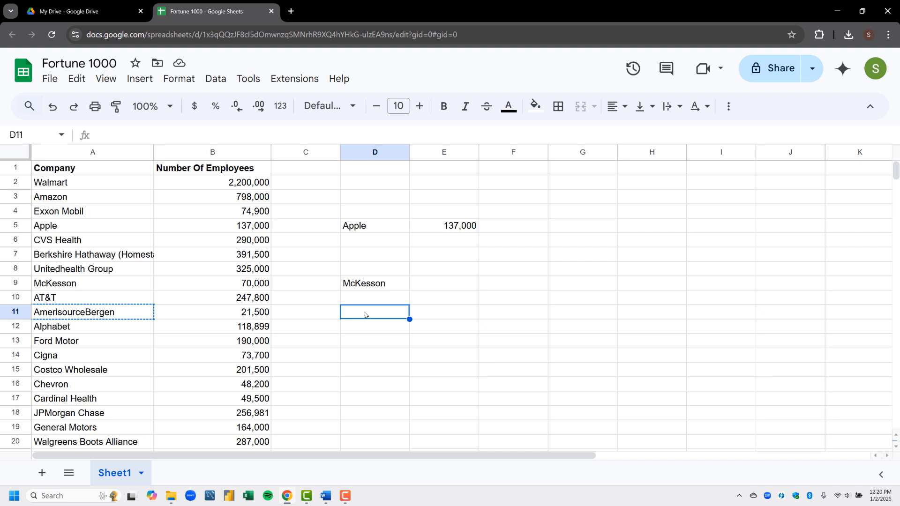
pyautogui.hotkey('ctrl', 'v')
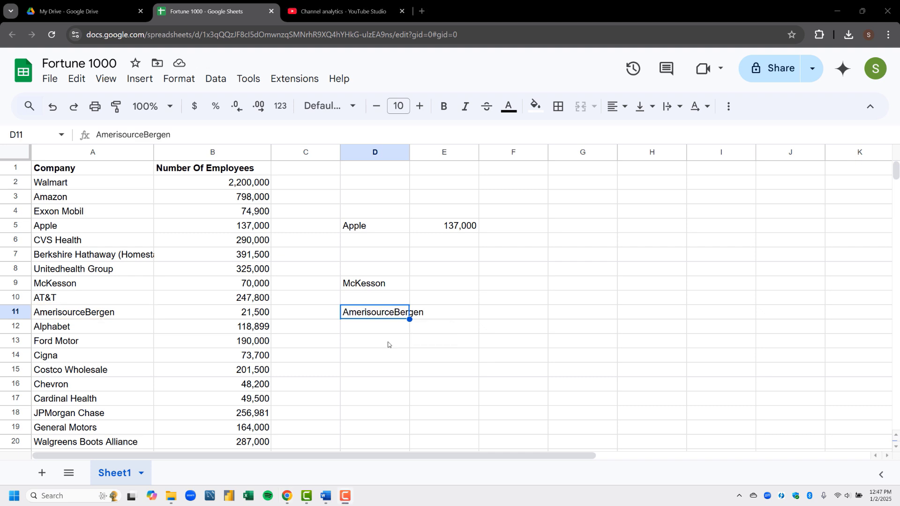
pyautogui.click(386, 343)
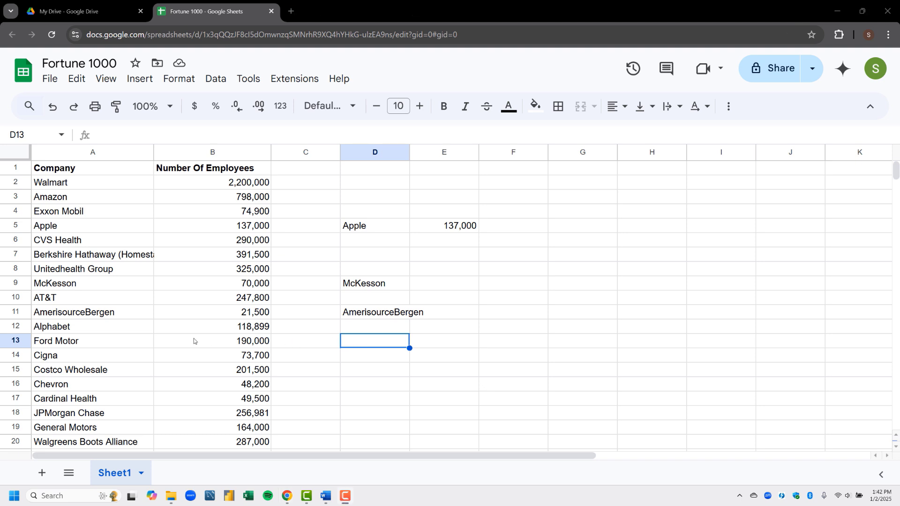
# Step: Move Ford Motor and its number of employees from A13:B13 to D13 by cutting and pasting
pyautogui.click(116, 339)
pyautogui.hotkey('shift', 'Right')
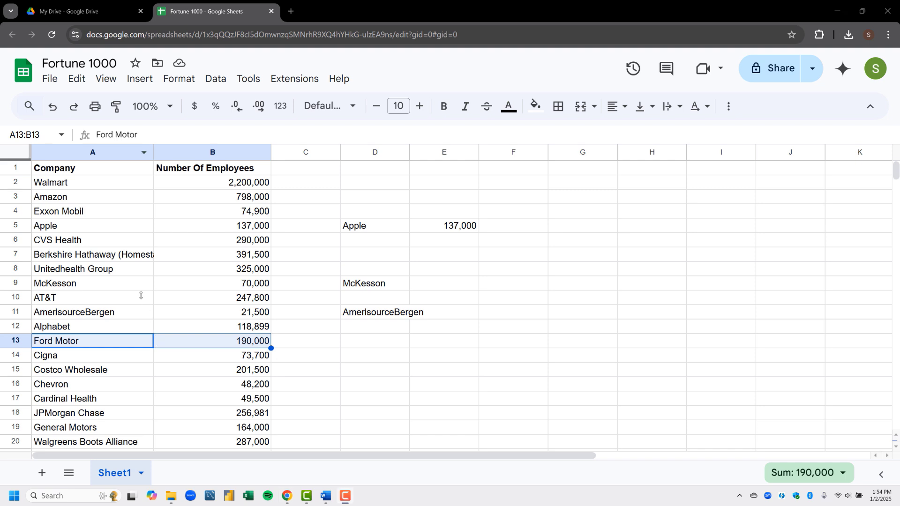
pyautogui.click(76, 82)
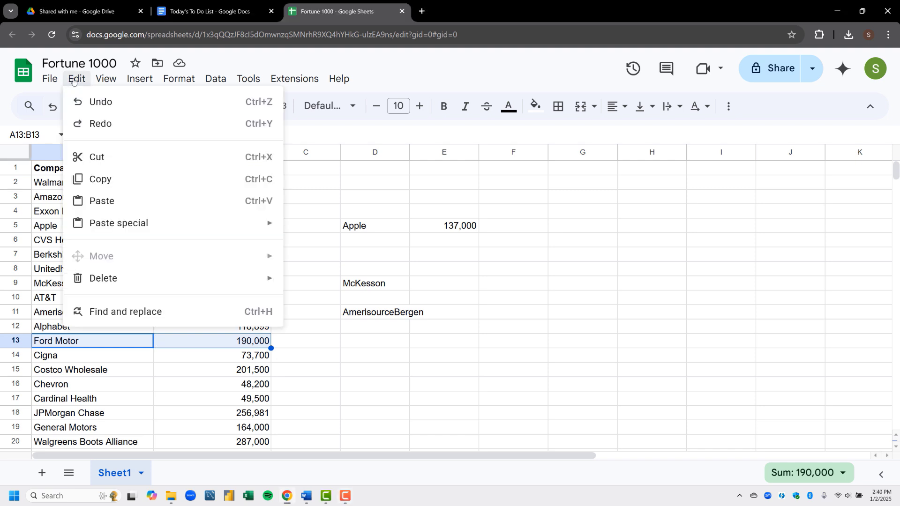
pyautogui.click(89, 158)
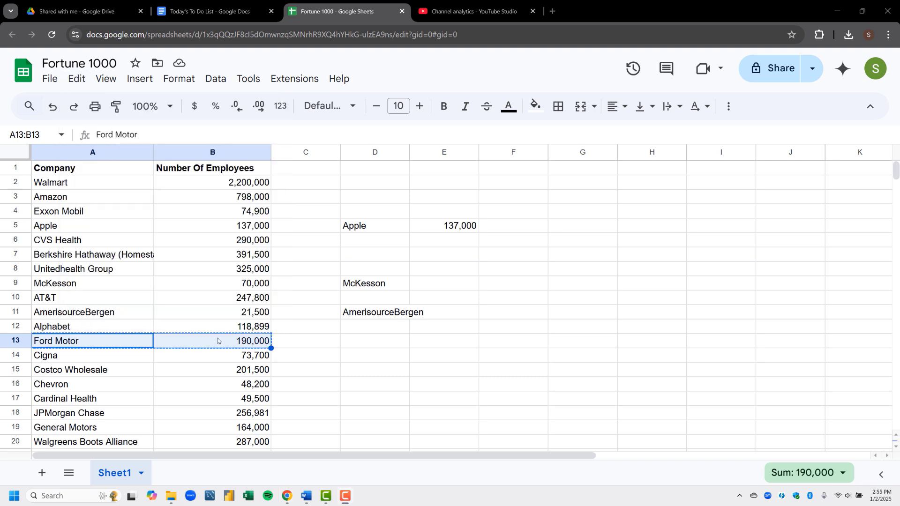
pyautogui.click(351, 345)
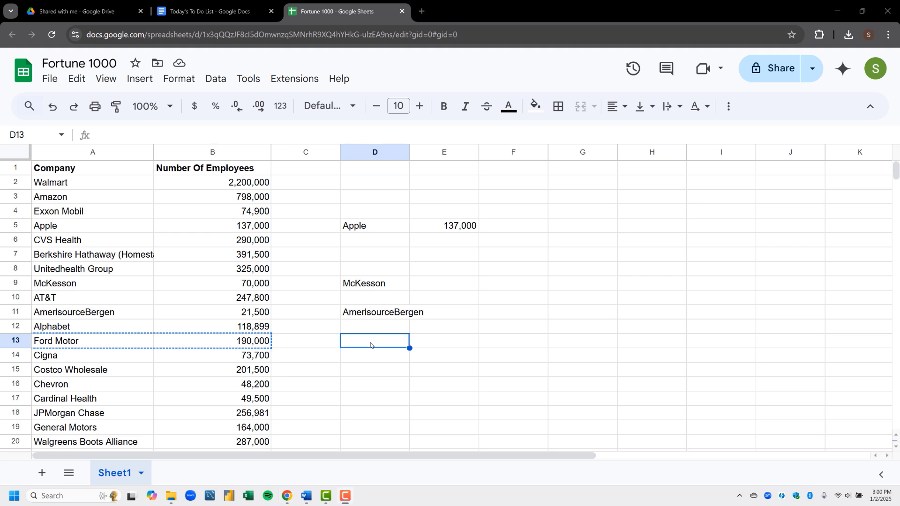
pyautogui.click(81, 77)
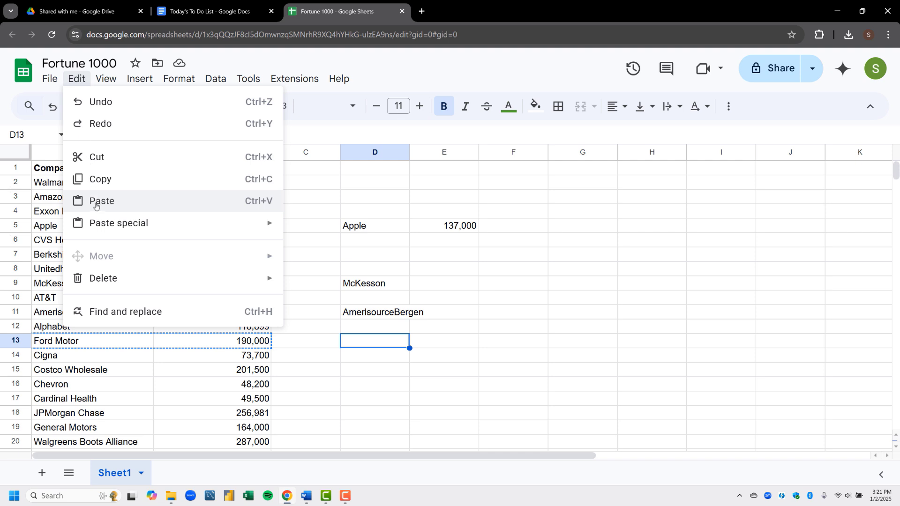
pyautogui.click(95, 201)
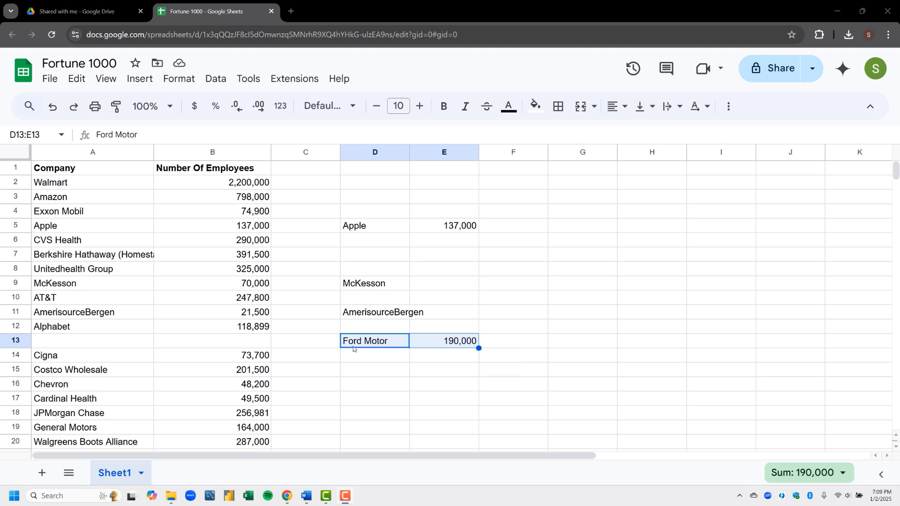
# Step: Cut the company name Costco Wholesale from A15 and paste it into D15
pyautogui.rightClick(125, 371)
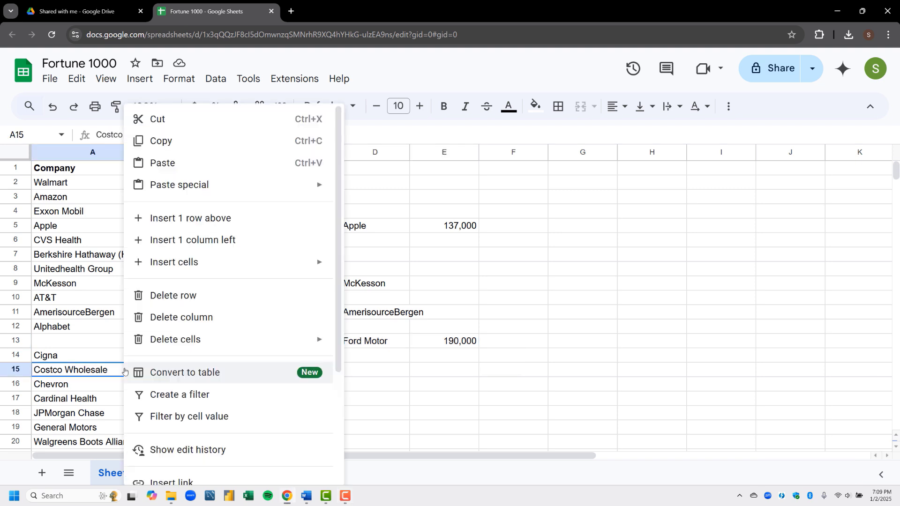
pyautogui.click(185, 121)
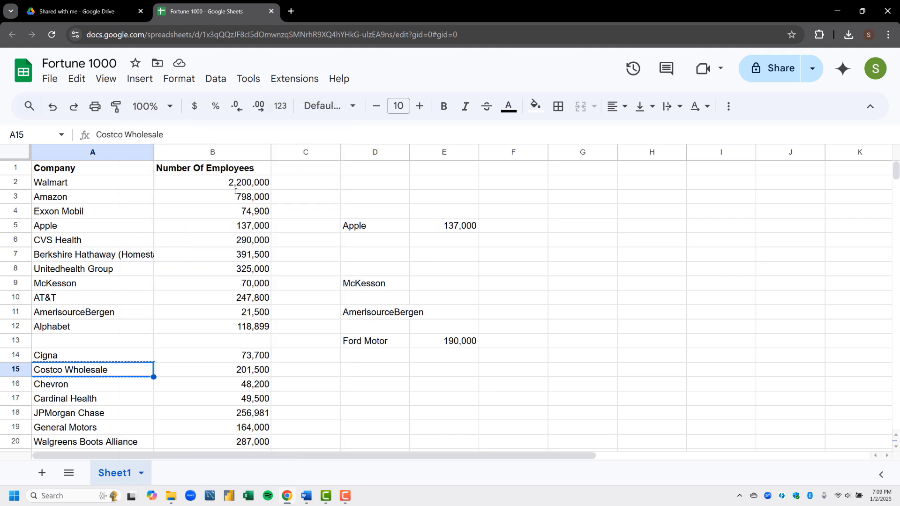
pyautogui.rightClick(362, 373)
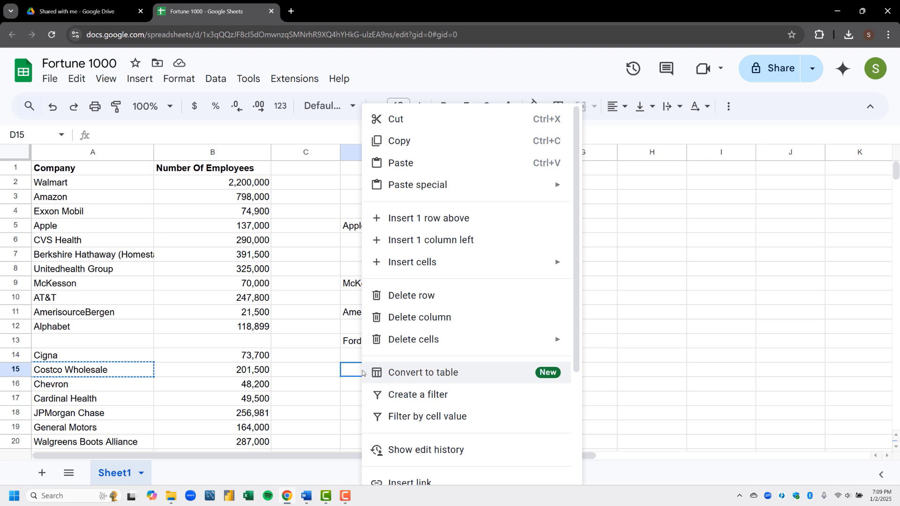
pyautogui.click(394, 165)
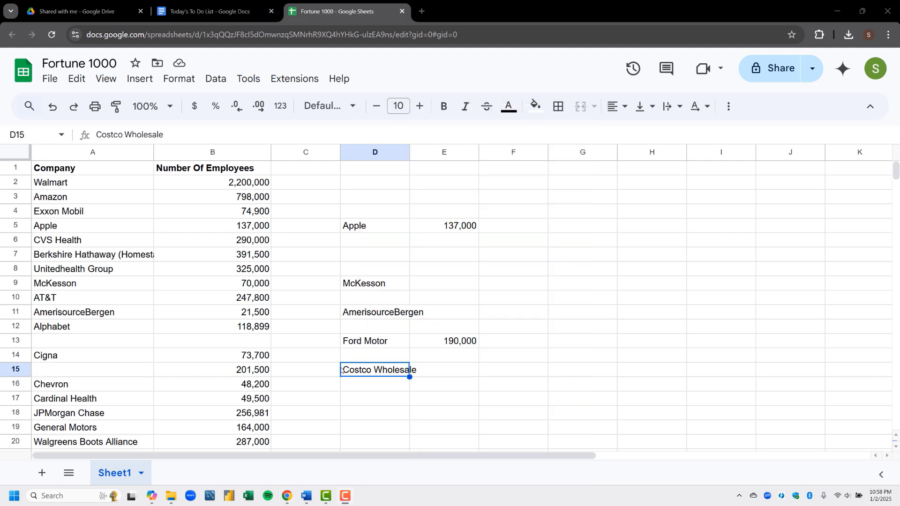
# Step: Cut the company name JPMorgan Chase from A18 and paste it into D18
pyautogui.click(133, 415)
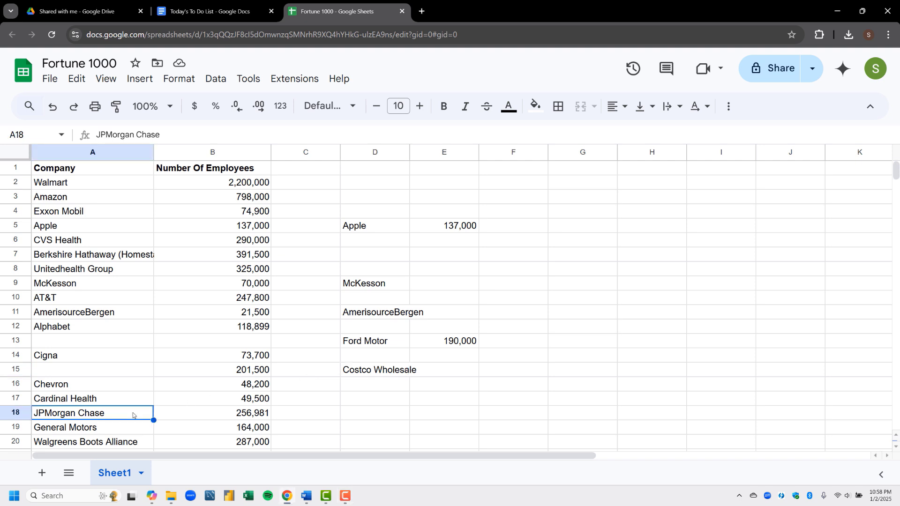
pyautogui.hotkey('ctrl', 'x')
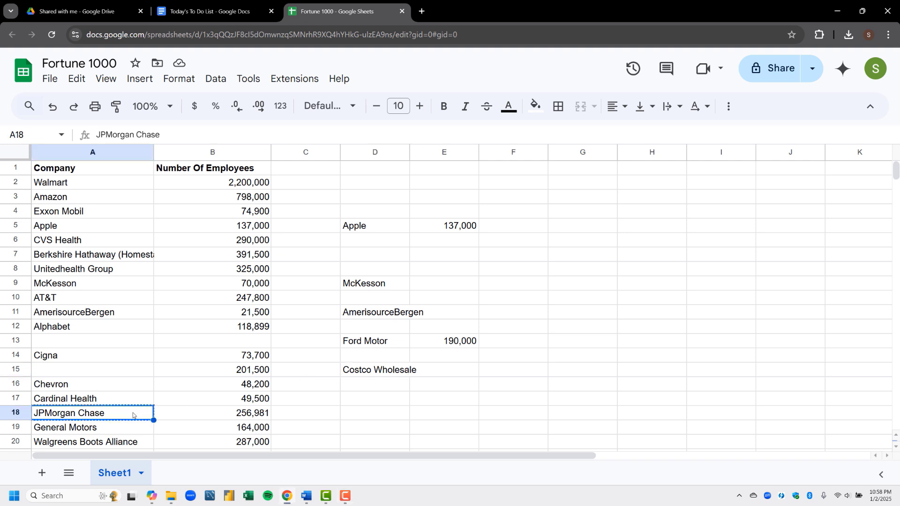
pyautogui.click(360, 415)
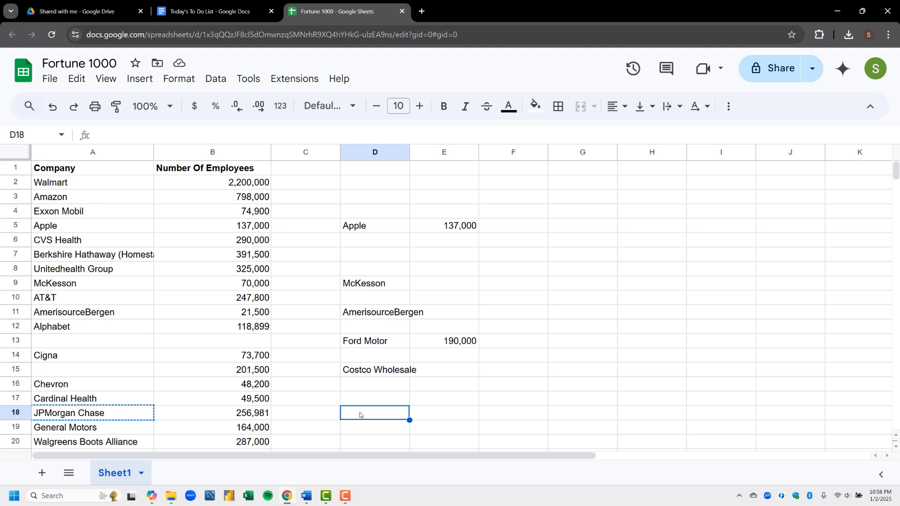
pyautogui.hotkey('ctrl', 'v')
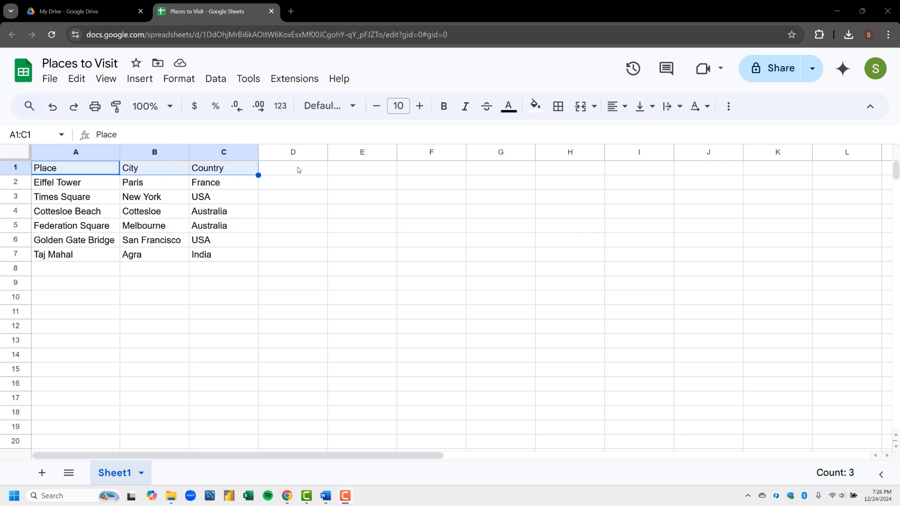
# Step: In the Places to Visit spreadsheet, search the available commands for "bold" and apply Bold to the headers in A1:C1
pyautogui.click(333, 82)
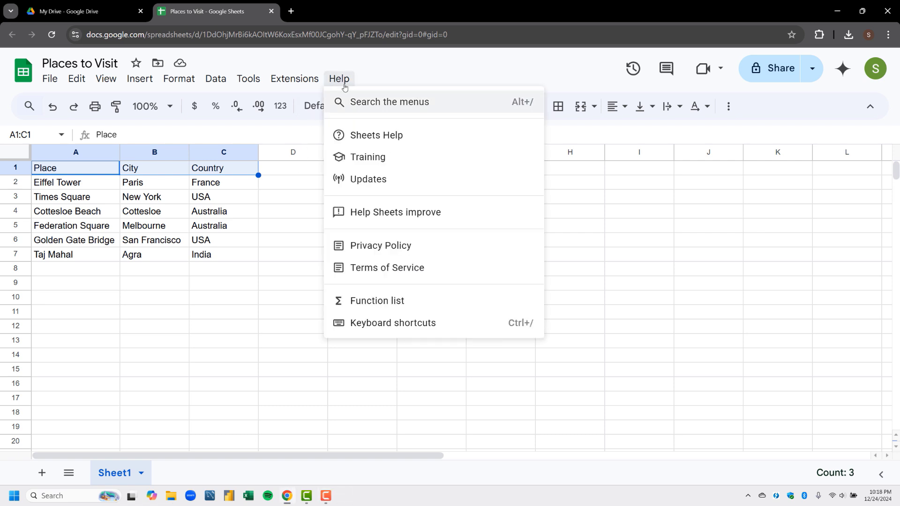
pyautogui.click(368, 103)
pyautogui.write('bold')
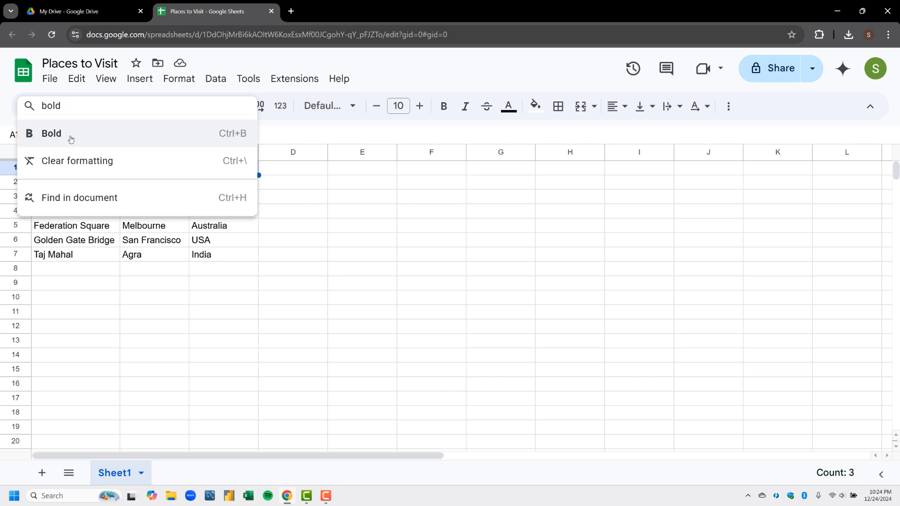
pyautogui.click(71, 138)
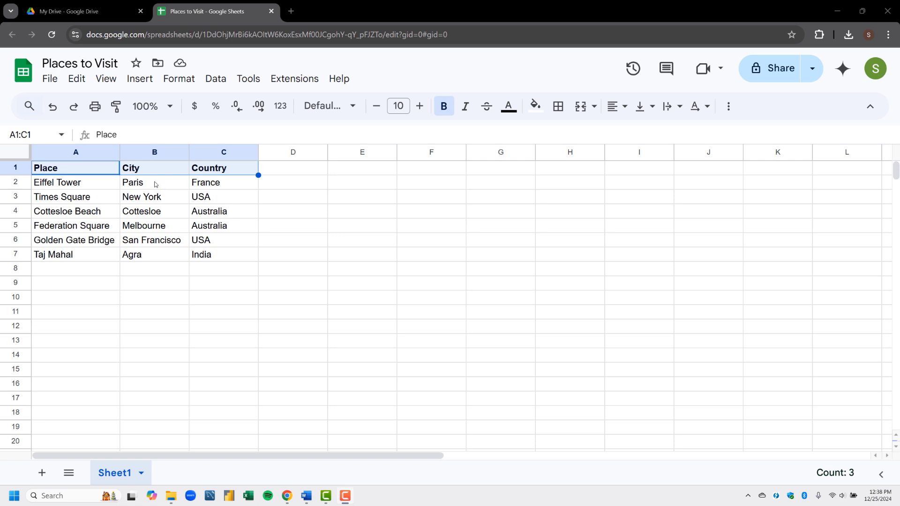
# Step: Search Sheets Help for "chart" and open the article Add & edit a chart or graph
pyautogui.click(334, 79)
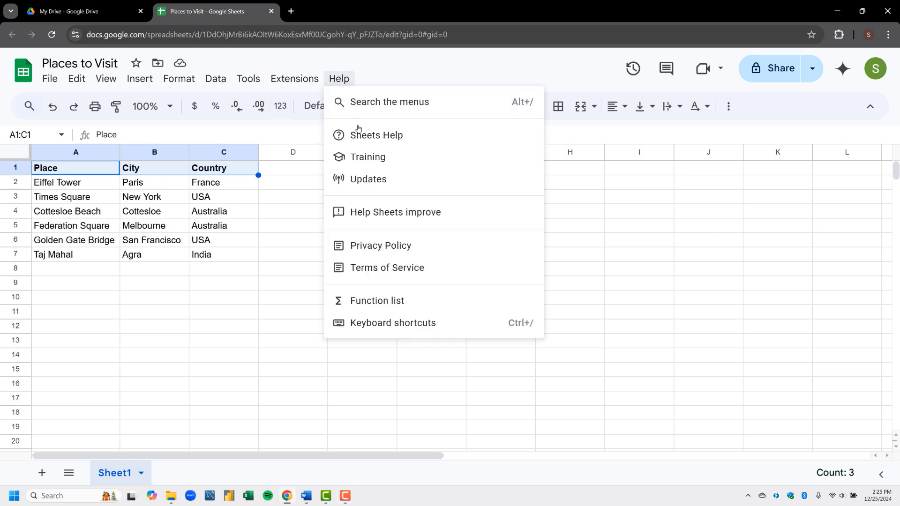
pyautogui.click(370, 135)
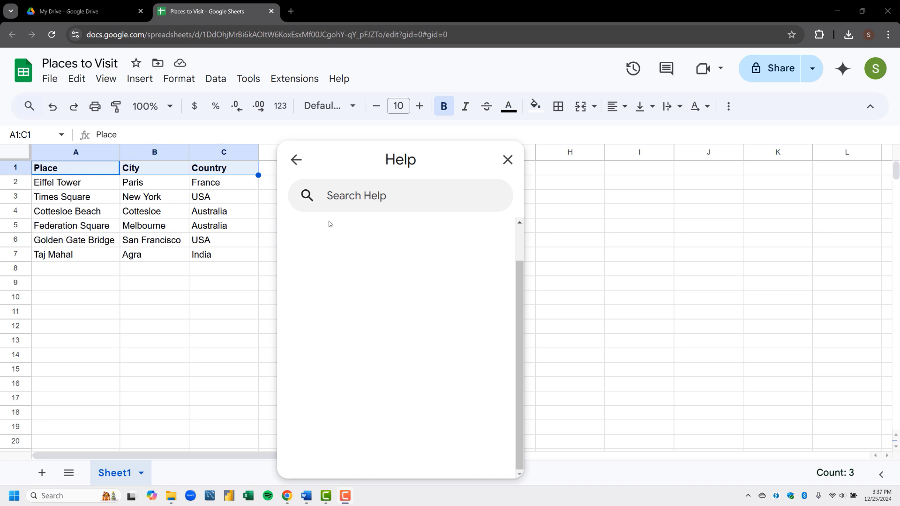
pyautogui.click(328, 196)
pyautogui.write('chart')
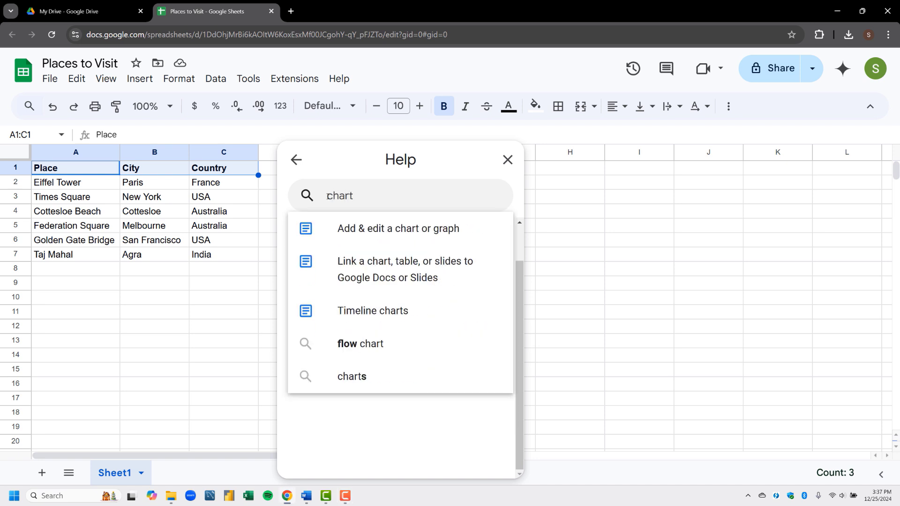
pyautogui.press('Return')
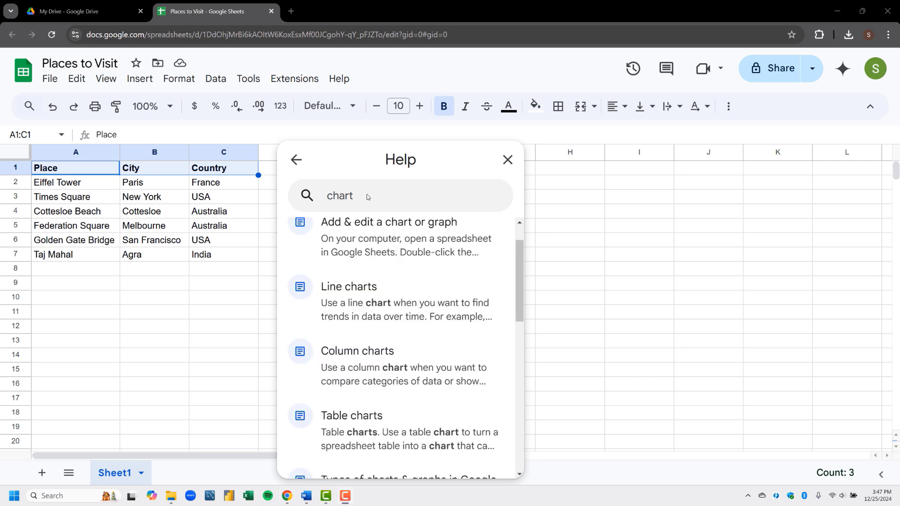
pyautogui.click(381, 237)
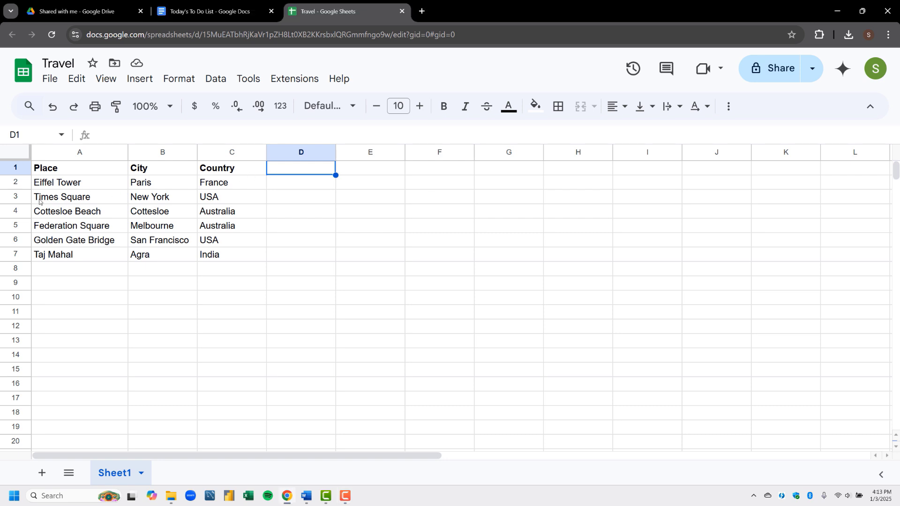
# Step: In the Travel spreadsheet, insert one row above the Times Square row
pyautogui.click(27, 199)
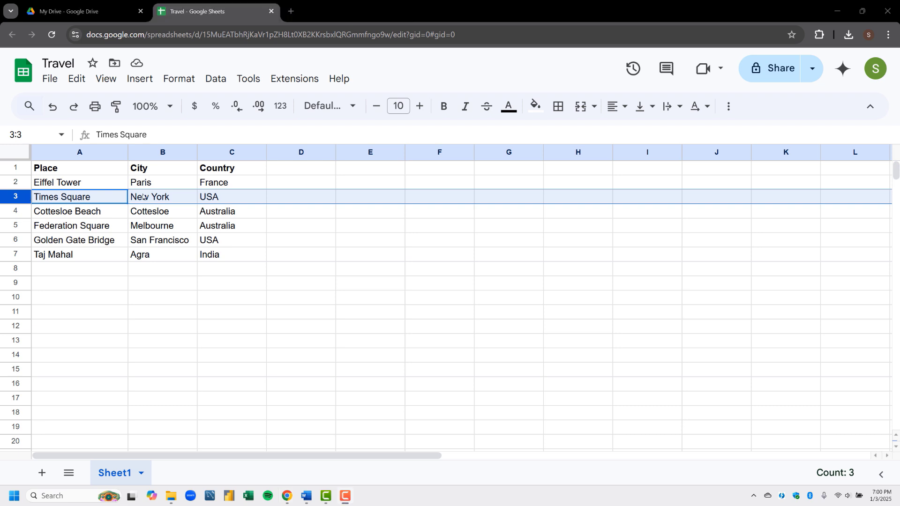
pyautogui.click(139, 78)
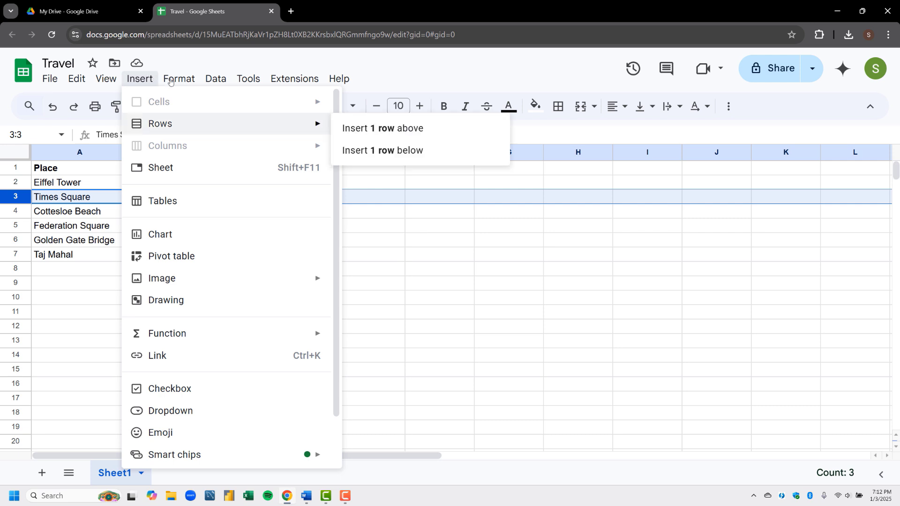
pyautogui.click(356, 128)
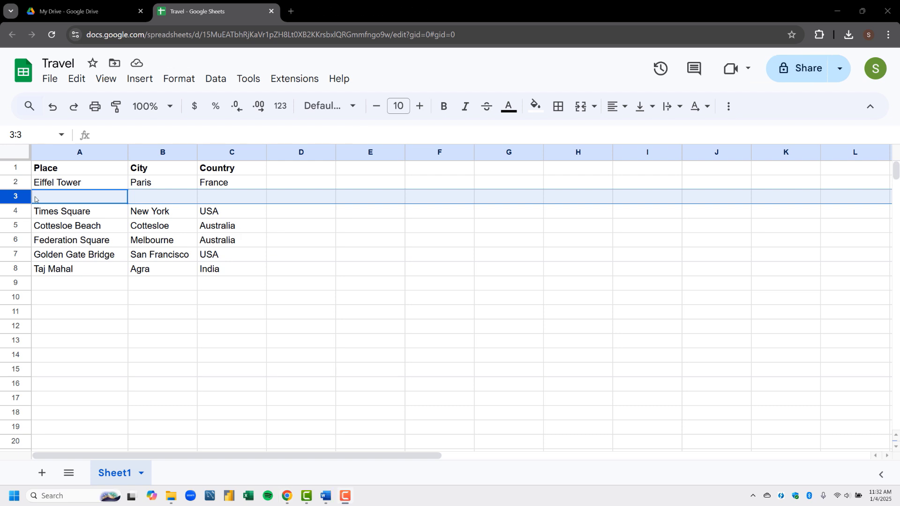
# Step: Insert one row below the Golden Gate Bridge row
pyautogui.click(15, 254)
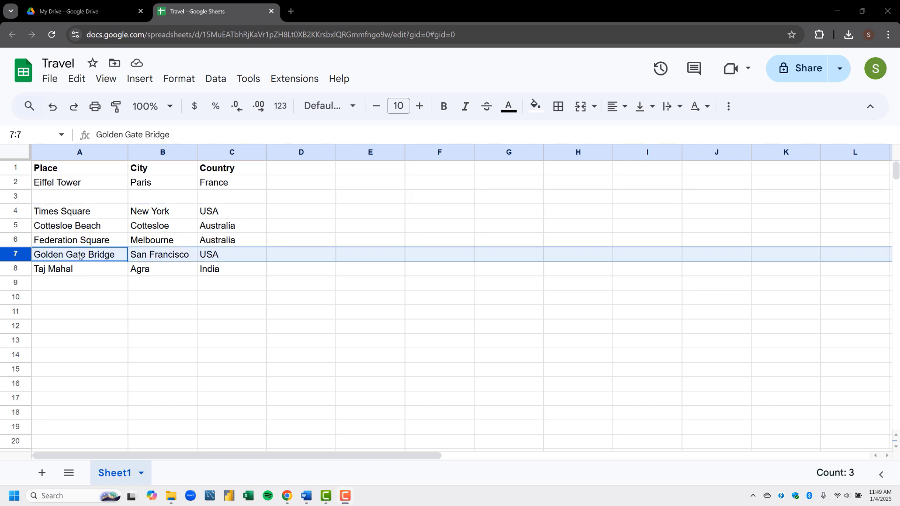
pyautogui.rightClick(80, 256)
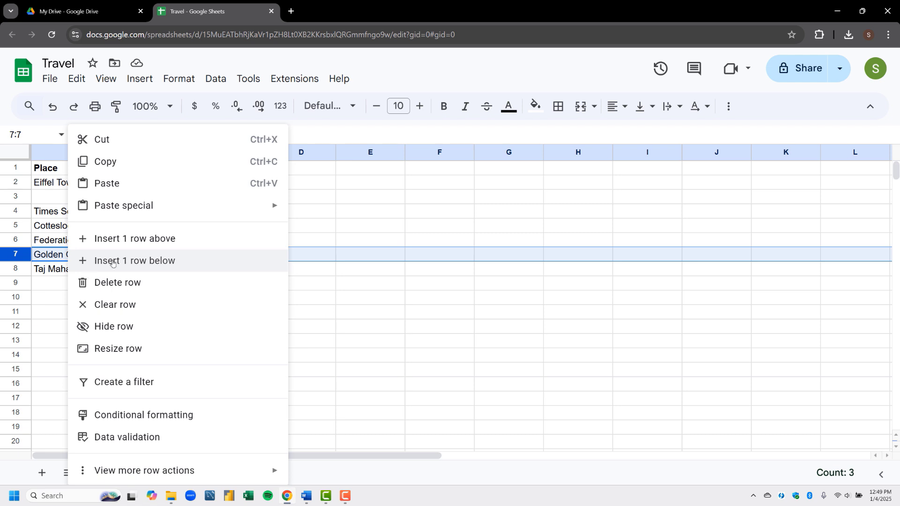
pyautogui.click(112, 261)
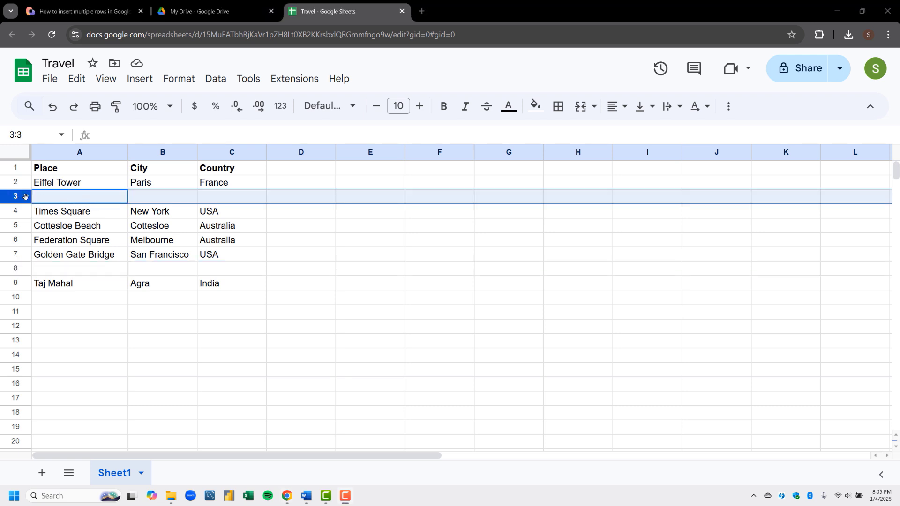
# Step: Delete the two blank rows, one above Times Square and one above Taj Mahal, and clear the row selection
pyautogui.rightClick(25, 196)
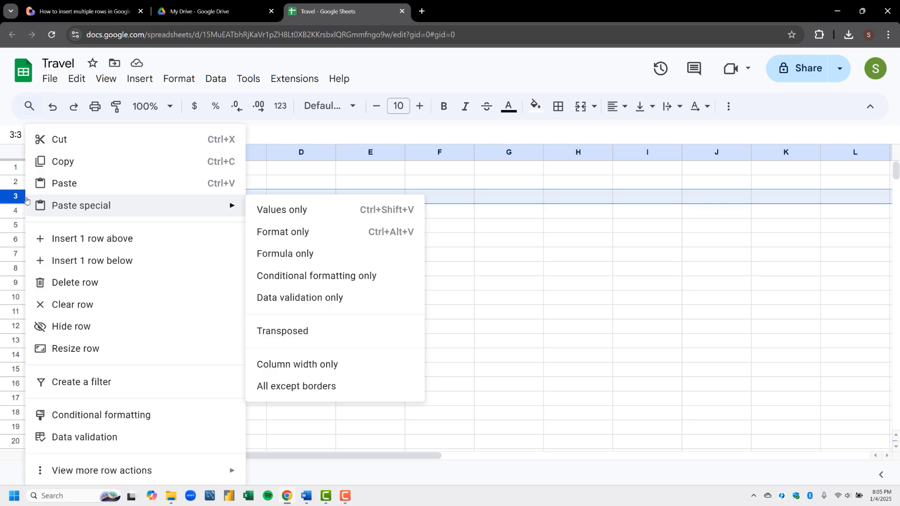
pyautogui.click(80, 293)
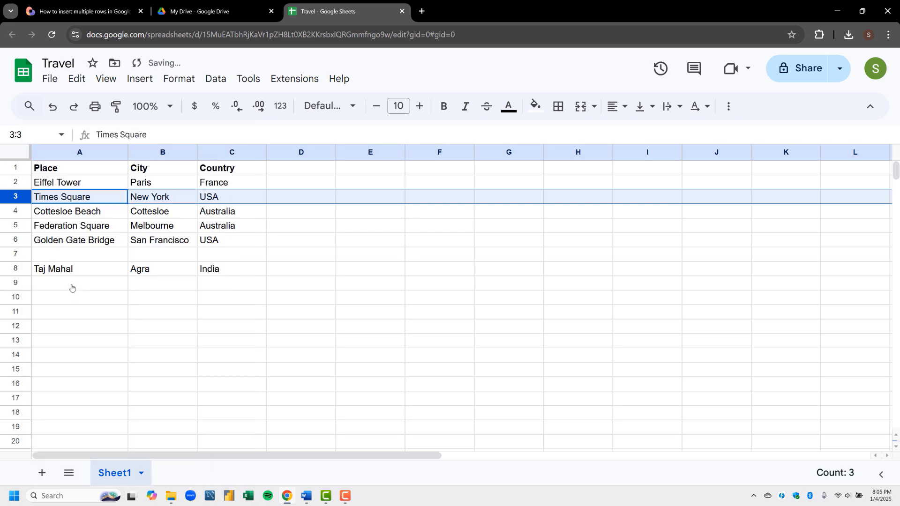
pyautogui.rightClick(23, 257)
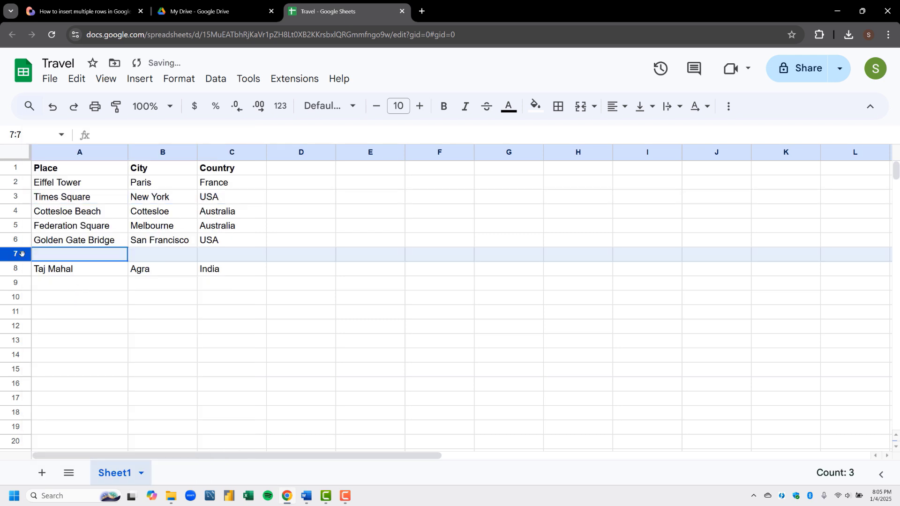
pyautogui.click(48, 283)
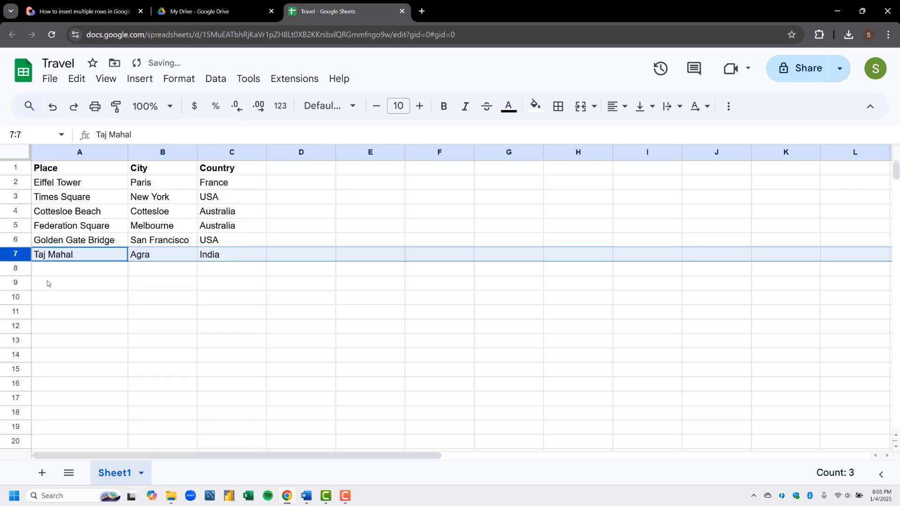
pyautogui.click(80, 320)
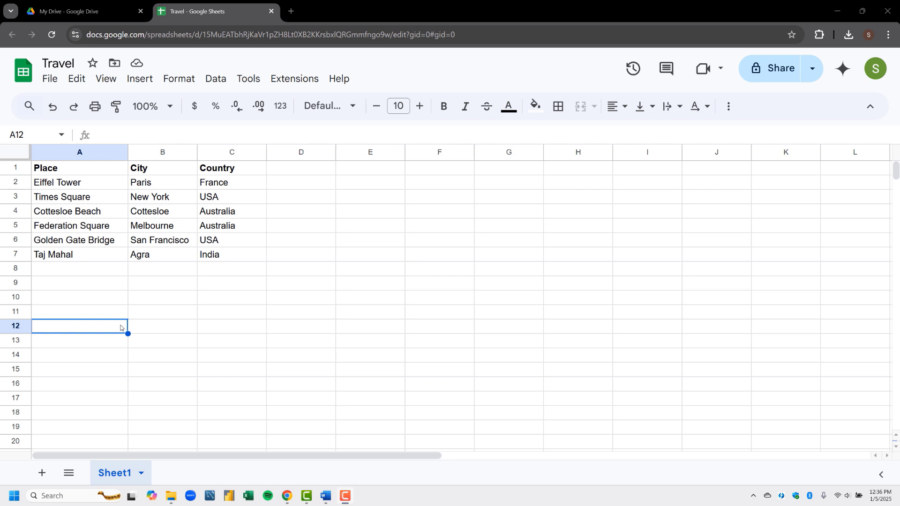
# Step: Select the Times Square, Cottesloe Beach and Federation Square rows and insert three rows above them
pyautogui.click(24, 196)
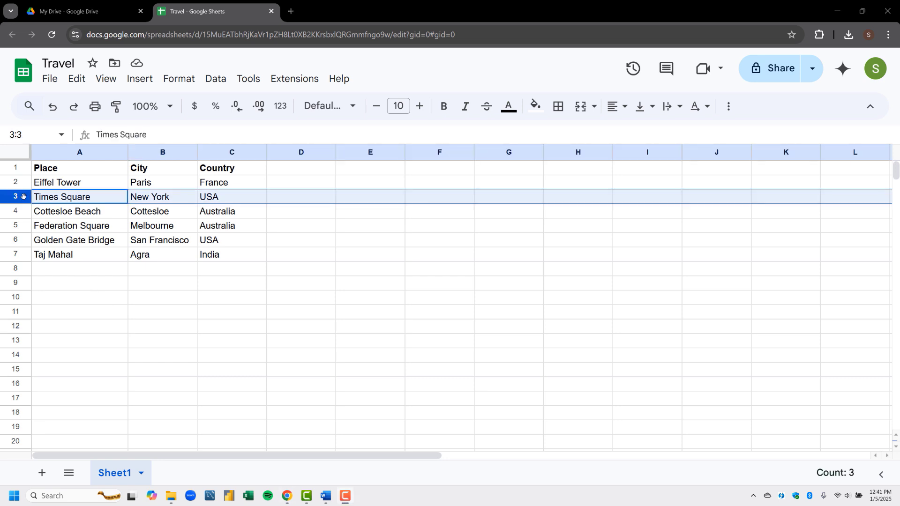
pyautogui.click(24, 196)
pyautogui.hotkey('shift', 'Down')
pyautogui.hotkey('shift', 'Down')
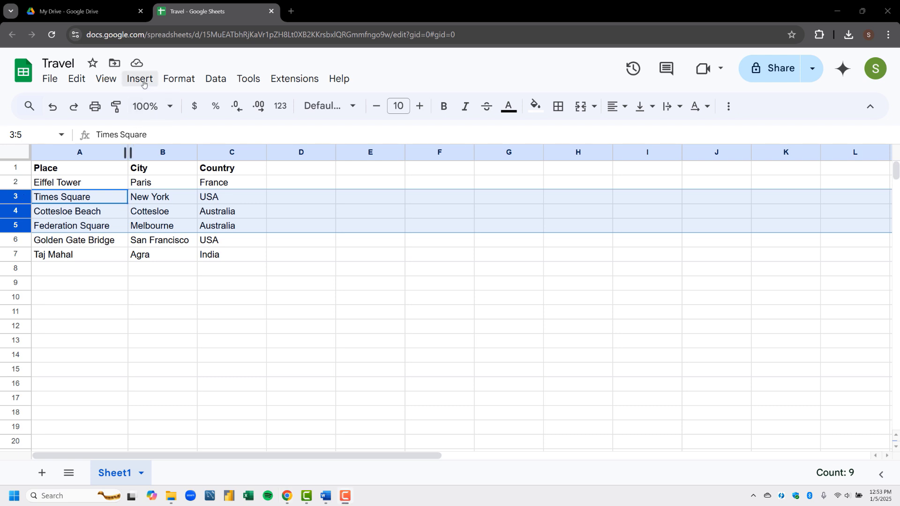
pyautogui.click(144, 80)
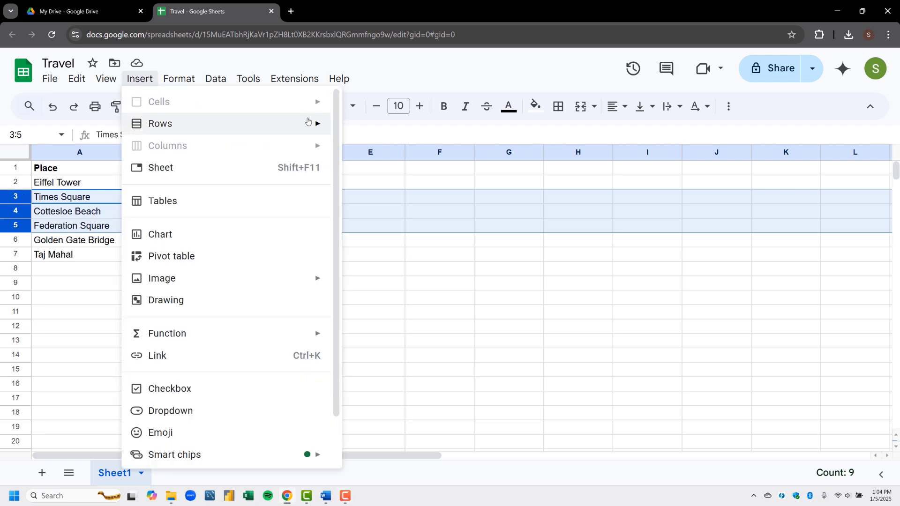
pyautogui.moveTo(314, 126)
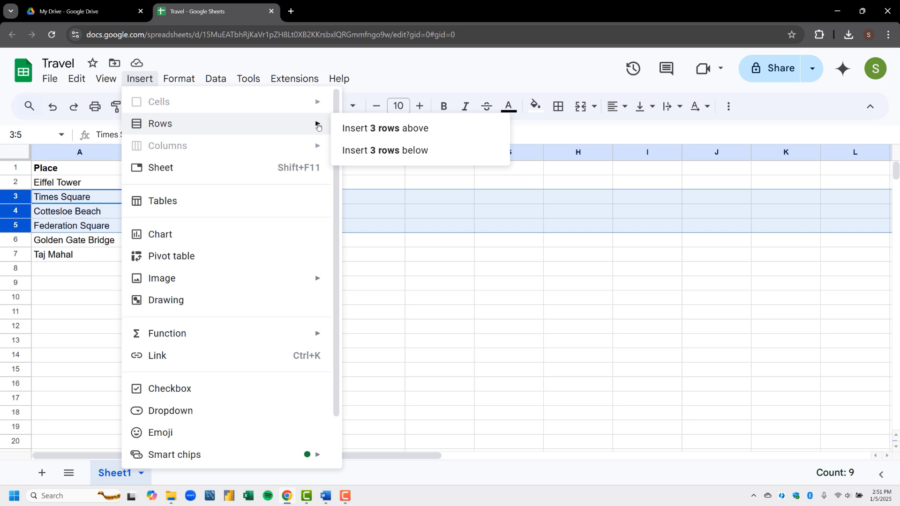
pyautogui.click(369, 131)
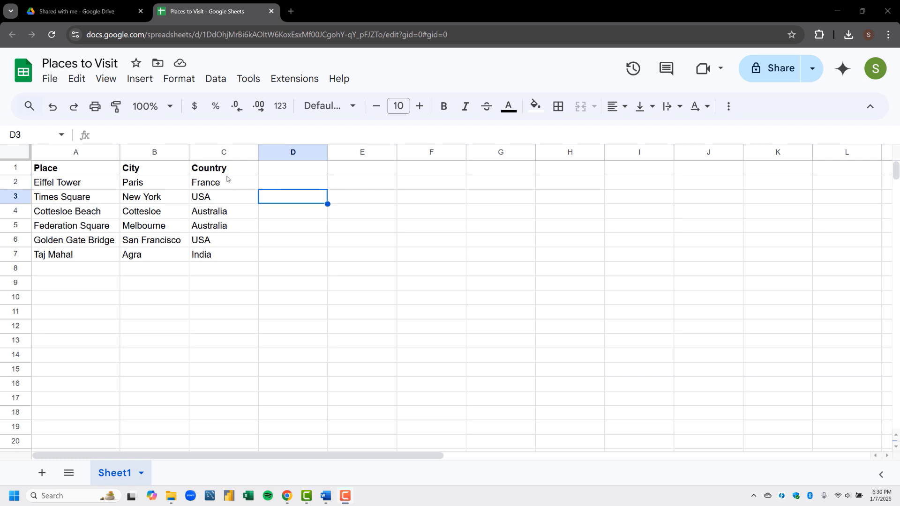
# Step: In the Places to Visit spreadsheet, insert one column to the left of the City column and one to its right
pyautogui.click(164, 152)
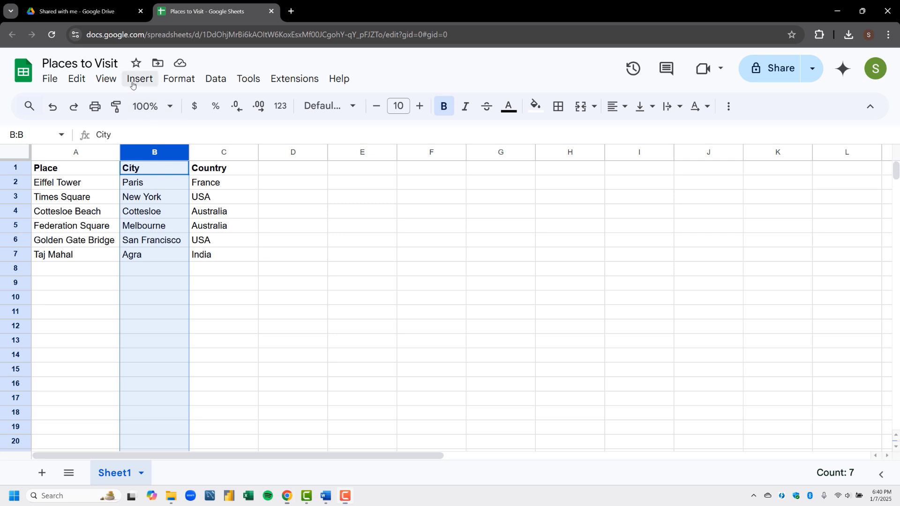
pyautogui.click(139, 78)
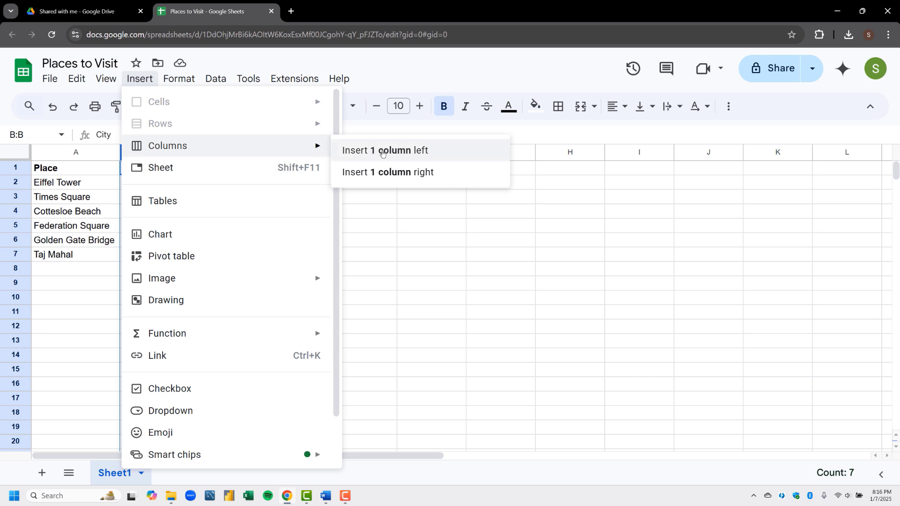
pyautogui.click(406, 151)
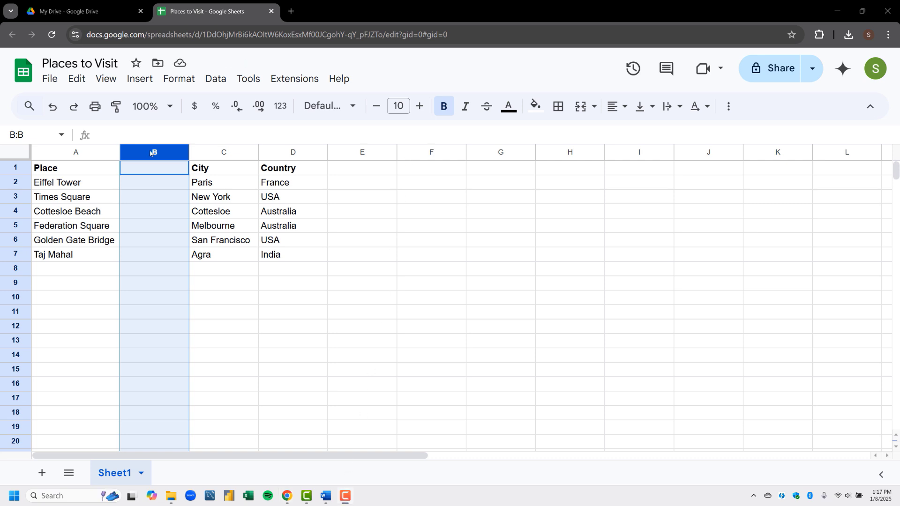
pyautogui.click(212, 148)
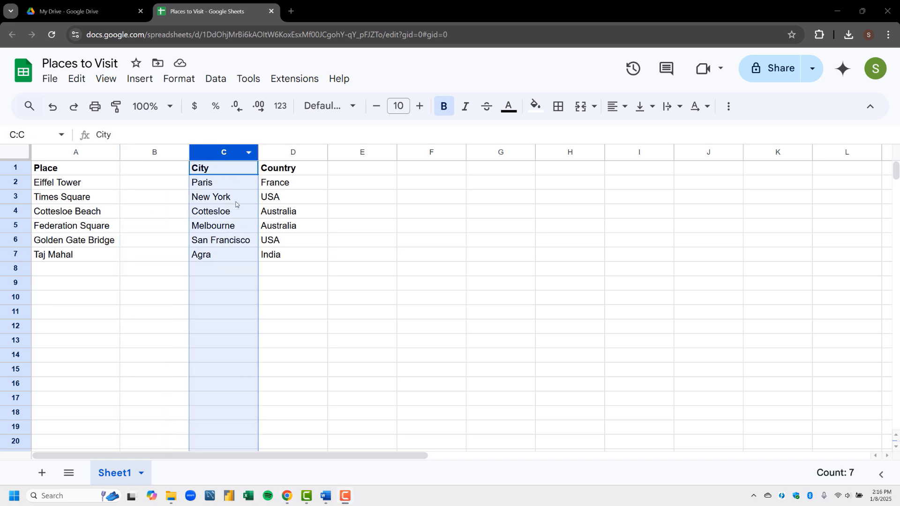
pyautogui.rightClick(236, 204)
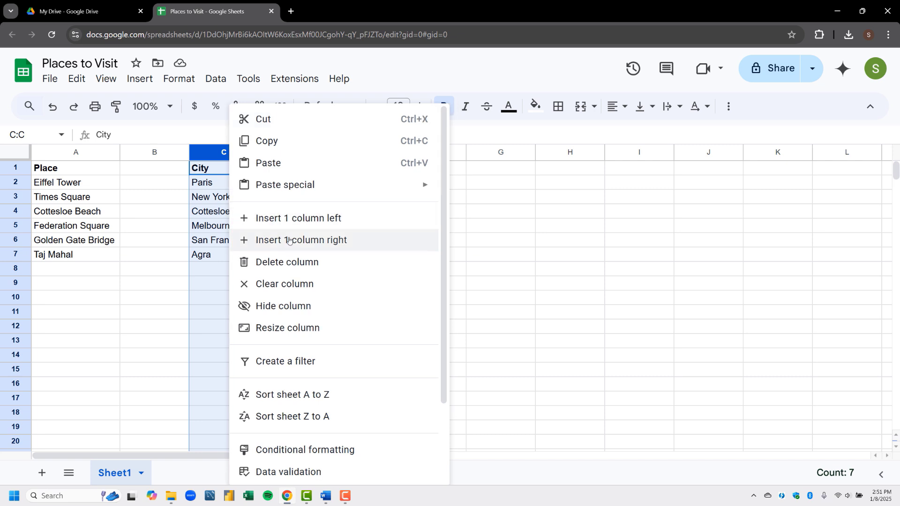
pyautogui.click(288, 240)
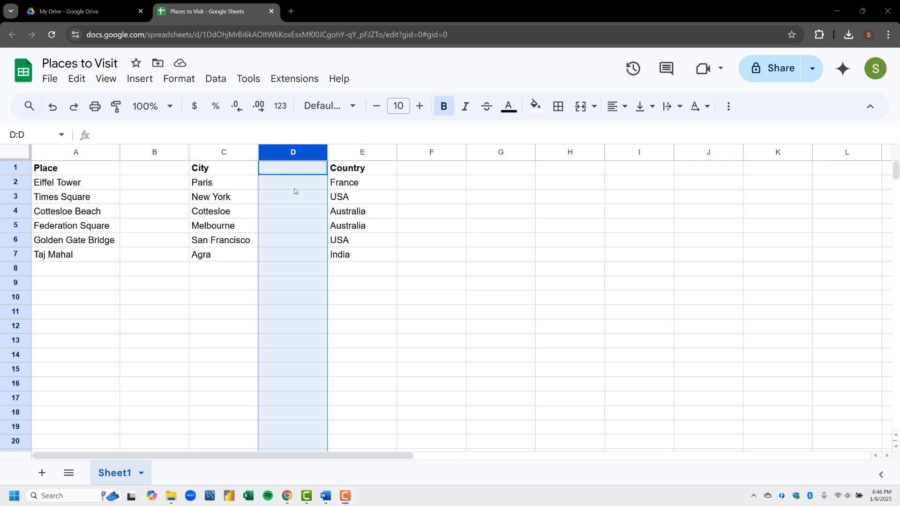
# Step: Delete the two blank columns on either side of the City column and clear the column selection
pyautogui.rightClick(294, 187)
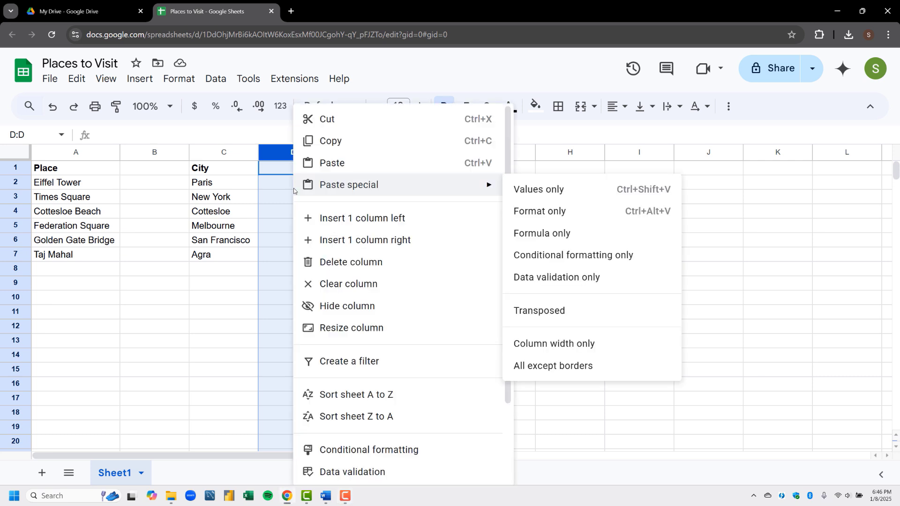
pyautogui.click(333, 263)
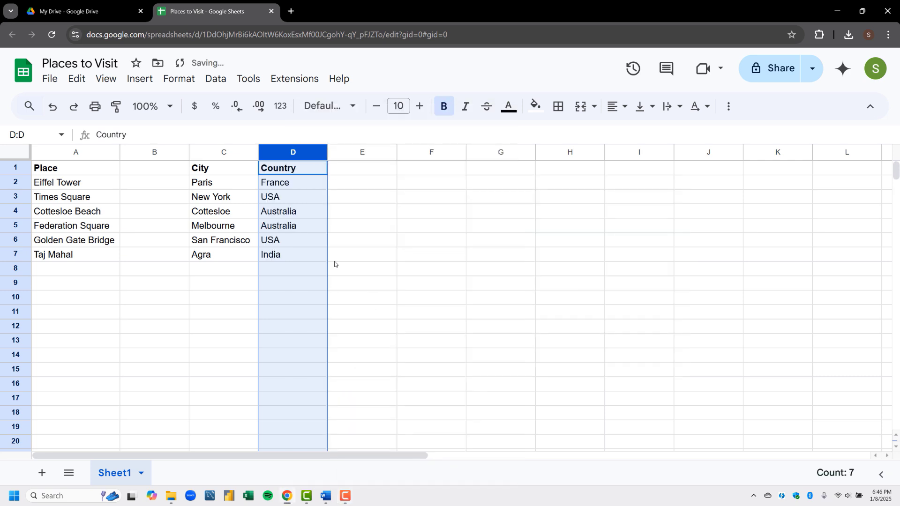
pyautogui.click(160, 152)
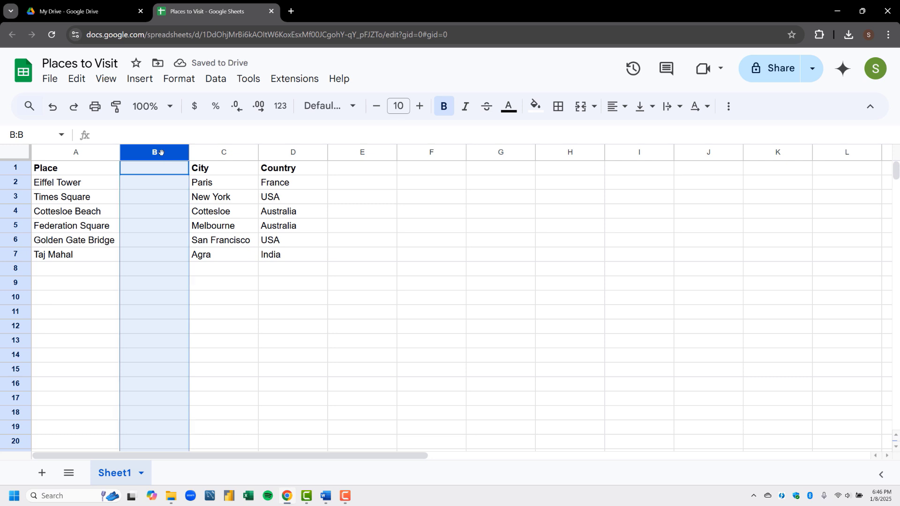
pyautogui.rightClick(160, 152)
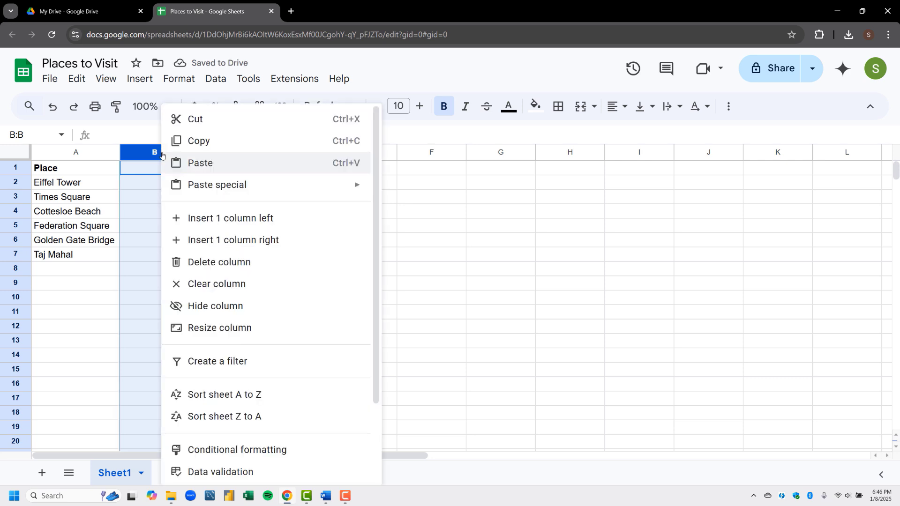
pyautogui.click(197, 261)
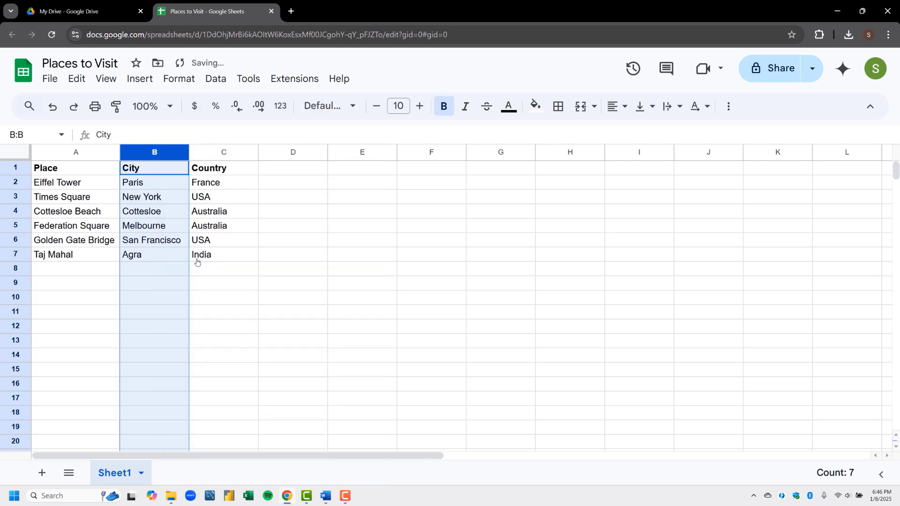
pyautogui.click(175, 278)
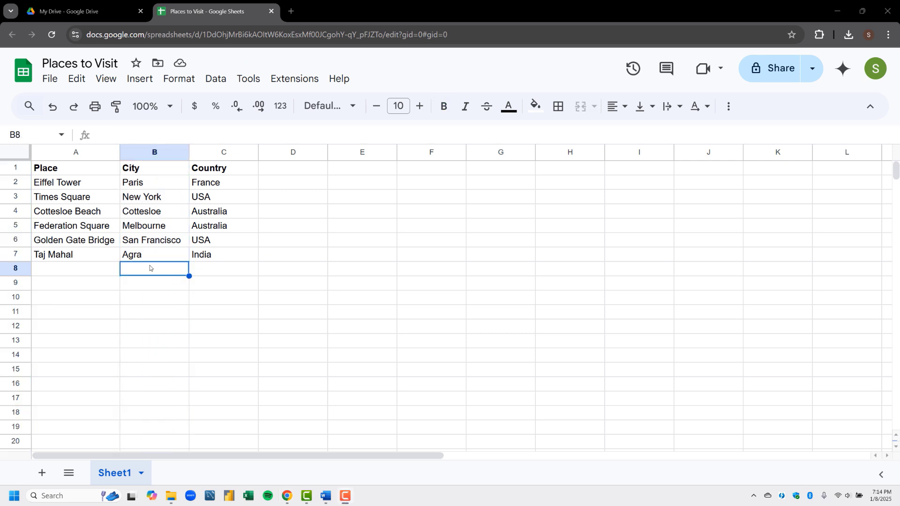
# Step: Select the City and Country columns and insert two columns to the left of them
pyautogui.click(149, 153)
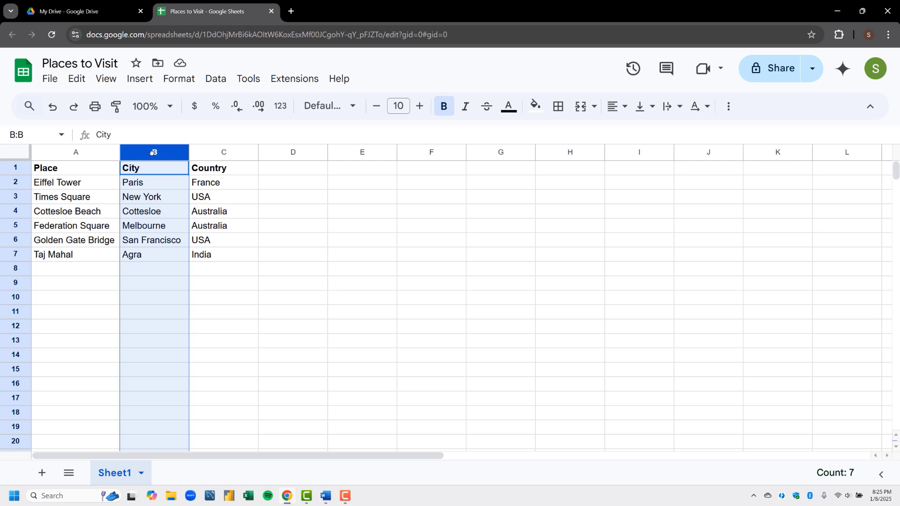
pyautogui.hotkey('shift', 'Right')
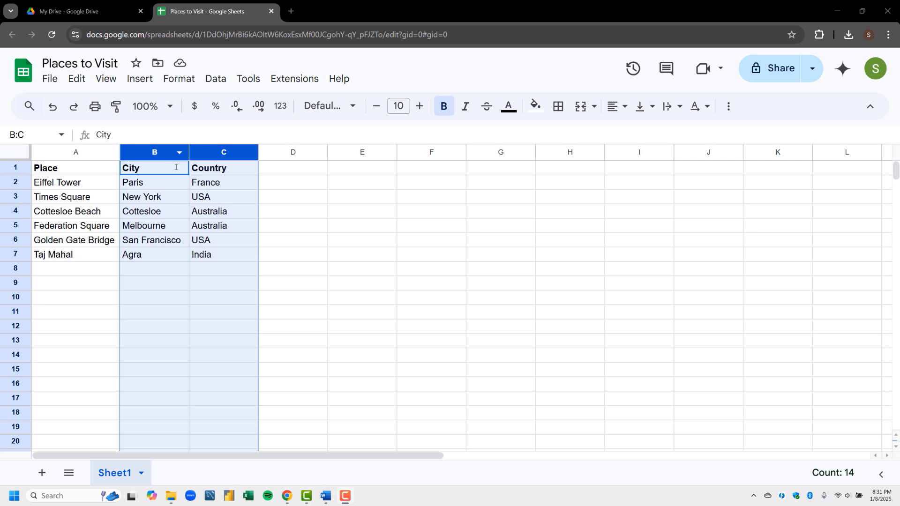
pyautogui.click(143, 82)
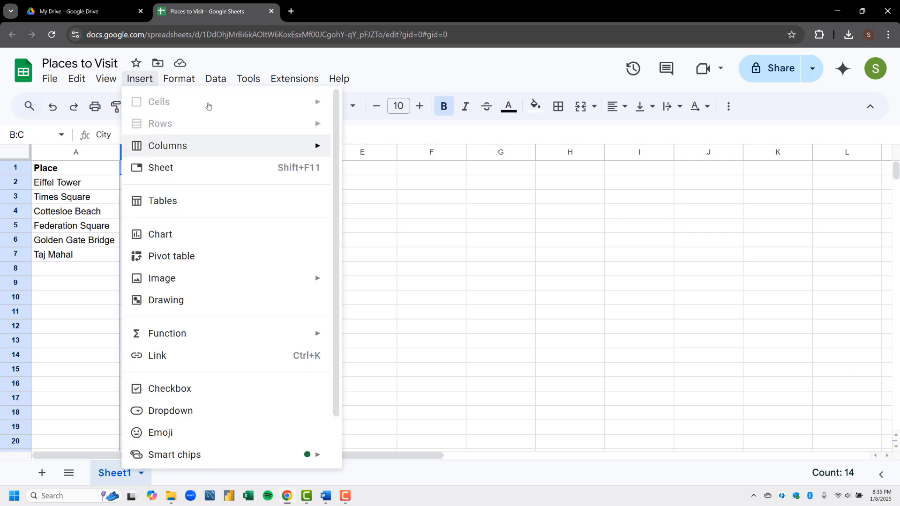
pyautogui.moveTo(313, 149)
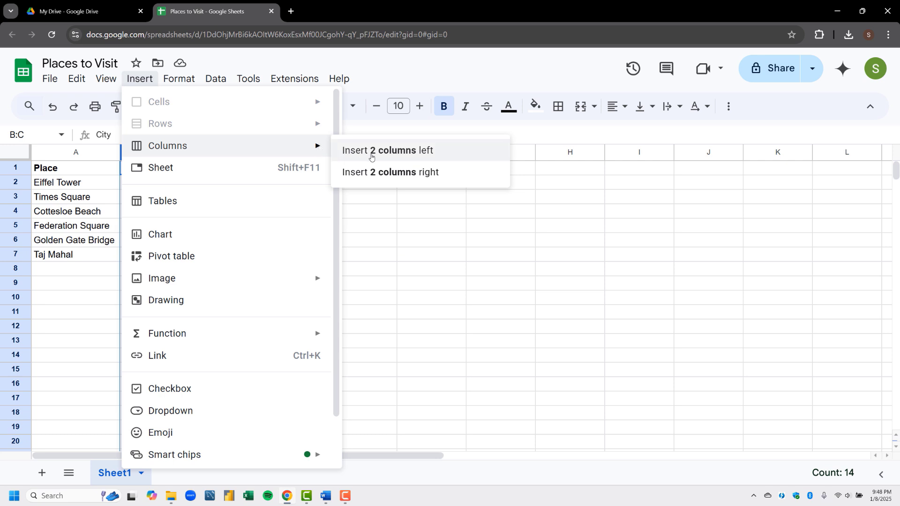
pyautogui.click(373, 157)
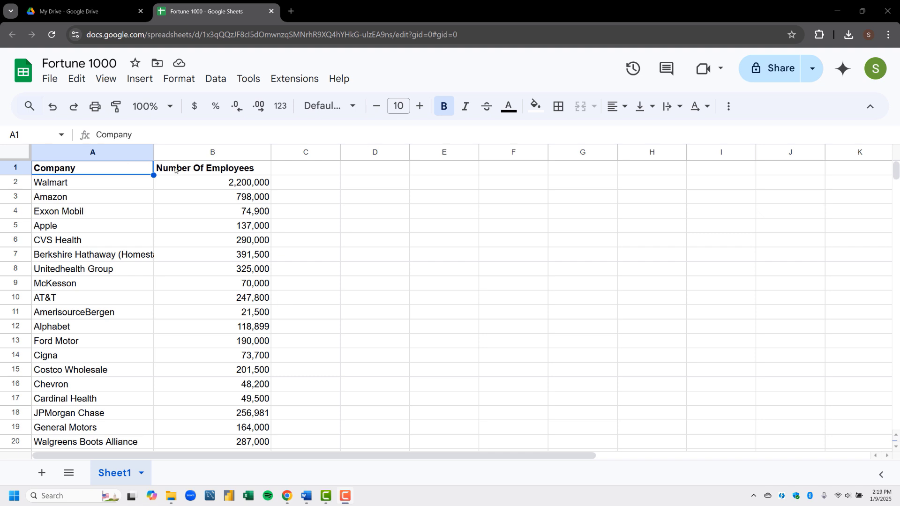
# Step: In the Fortune 1000 spreadsheet, move the Number Of Employees header from B1 to E1 and undo the move
pyautogui.click(175, 170)
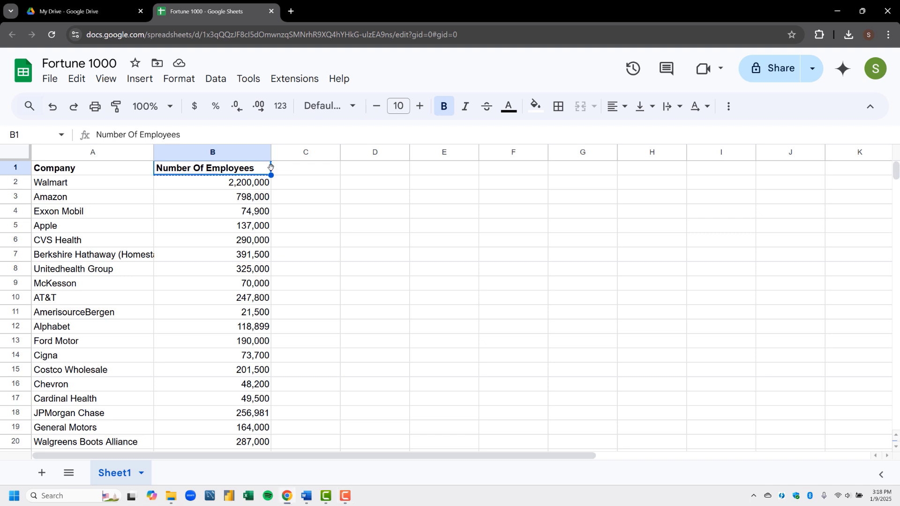
pyautogui.moveTo(271, 167); pyautogui.dragTo(415, 177)
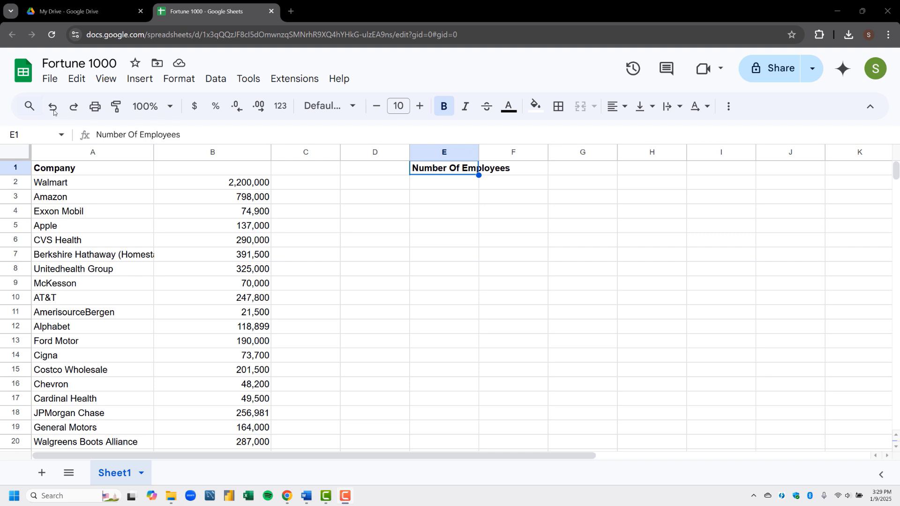
pyautogui.click(53, 112)
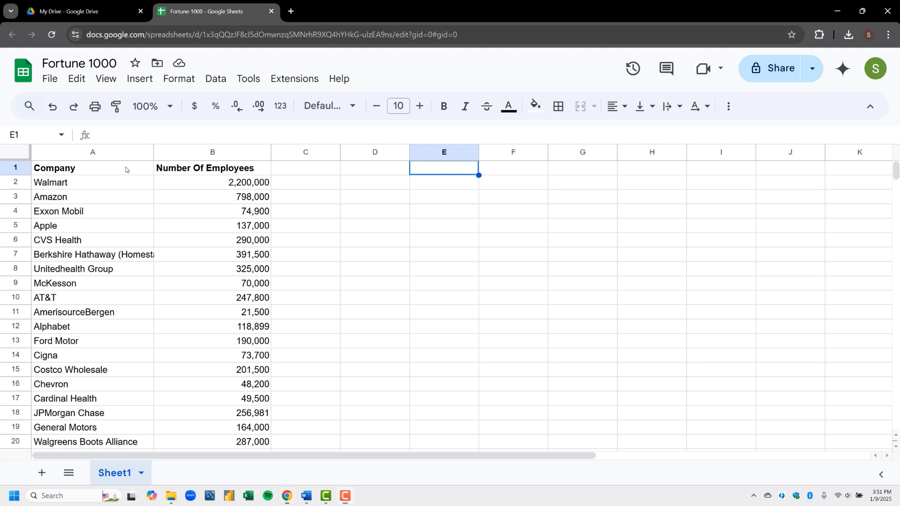
# Step: Select the Company and Number Of Employees headers in A1:B1 and move them together to empty cells farther along row 1
pyautogui.click(125, 168)
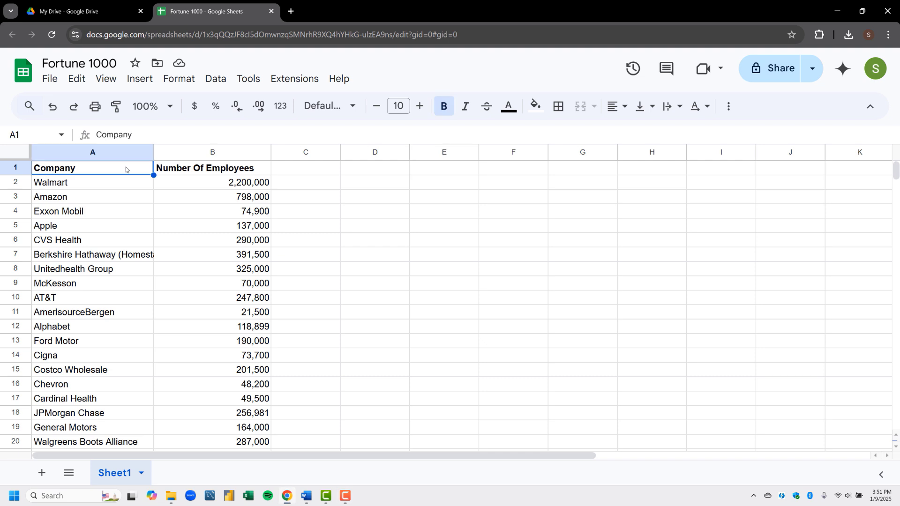
pyautogui.hotkey('shift', 'Right')
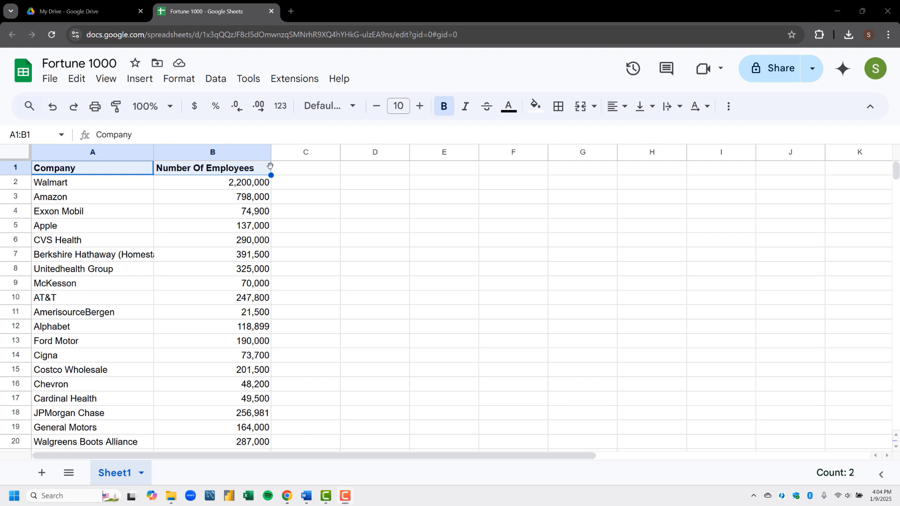
pyautogui.moveTo(271, 167); pyautogui.dragTo(421, 169)
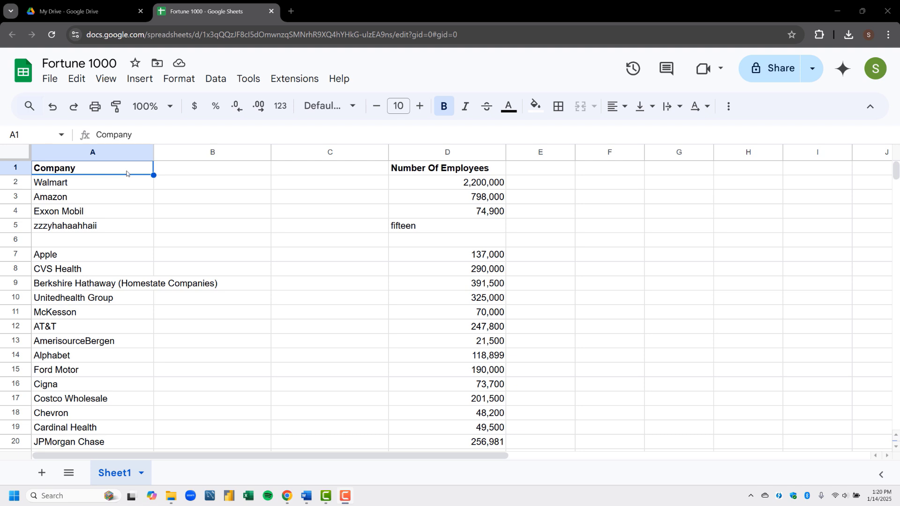
# Step: Clear the contents of cells A5:D5 and undo the deletion
pyautogui.click(138, 228)
pyautogui.hotkey('shift', 'Right')
pyautogui.hotkey('shift', 'Right')
pyautogui.hotkey('shift', 'Right')
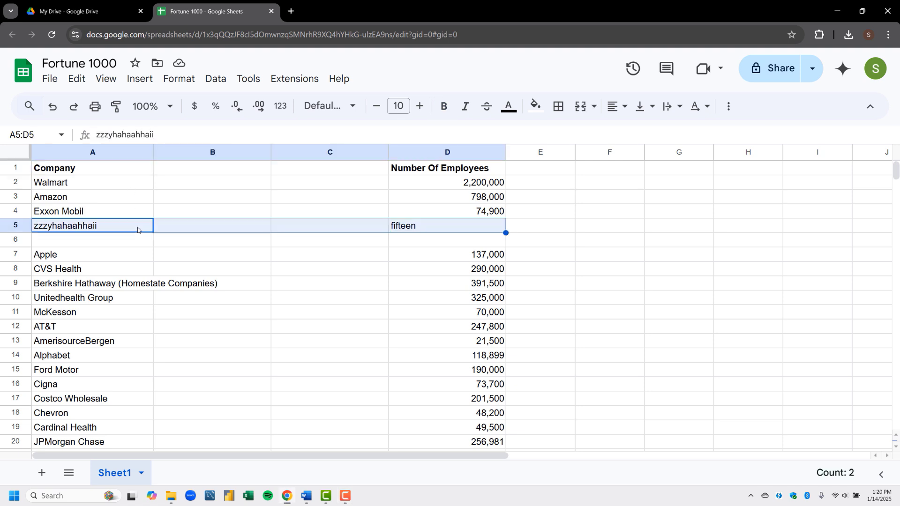
pyautogui.press('Delete')
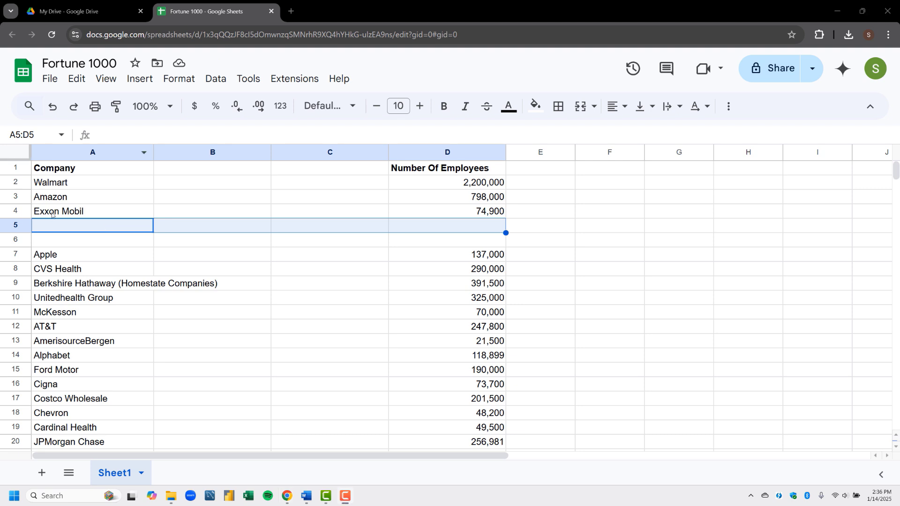
pyautogui.click(52, 106)
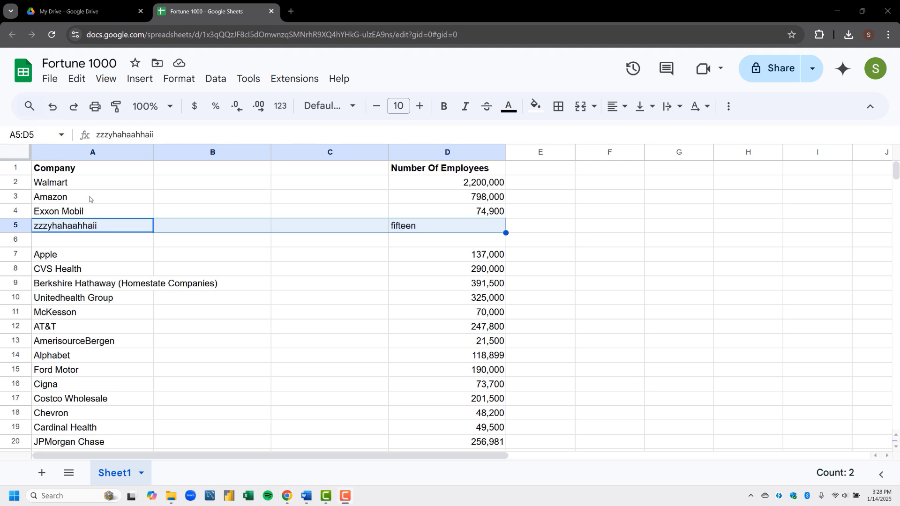
# Step: Delete only the values from the selected cells A5:D5, keeping the row in place
pyautogui.click(77, 78)
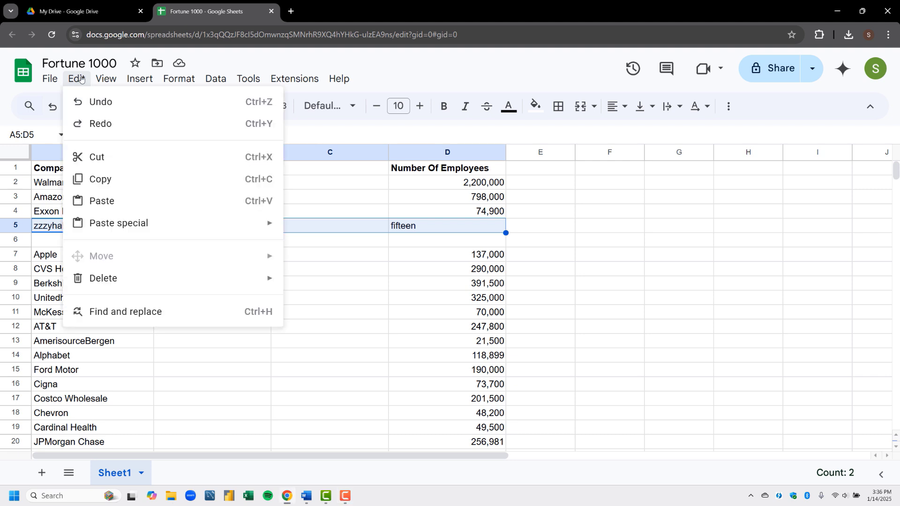
pyautogui.press('Down')
pyautogui.press('Down')
pyautogui.press('Down')
pyautogui.press('Down')
pyautogui.press('Down')
pyautogui.press('Down')
pyautogui.press('Down')
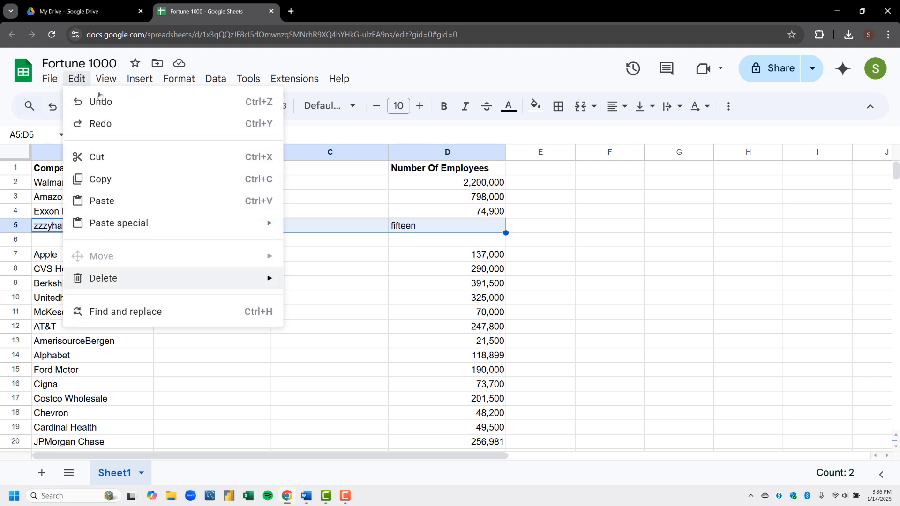
pyautogui.press('Right')
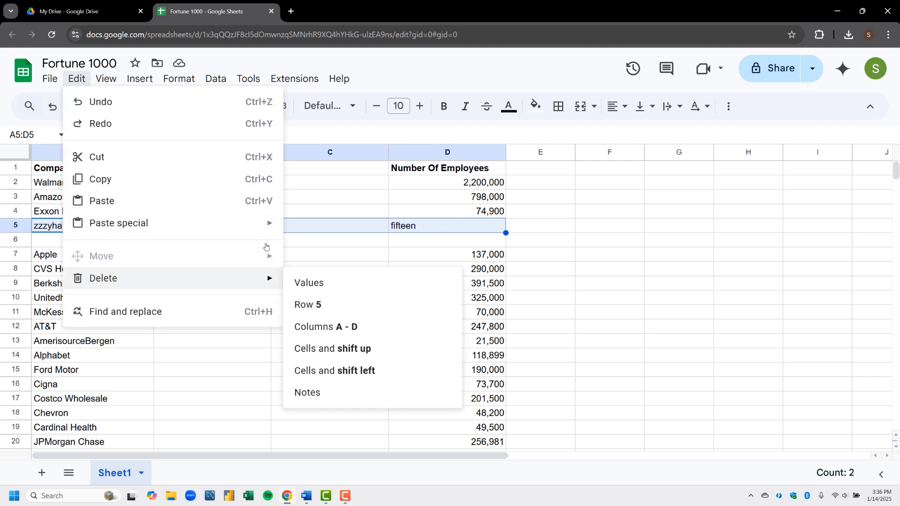
pyautogui.click(307, 283)
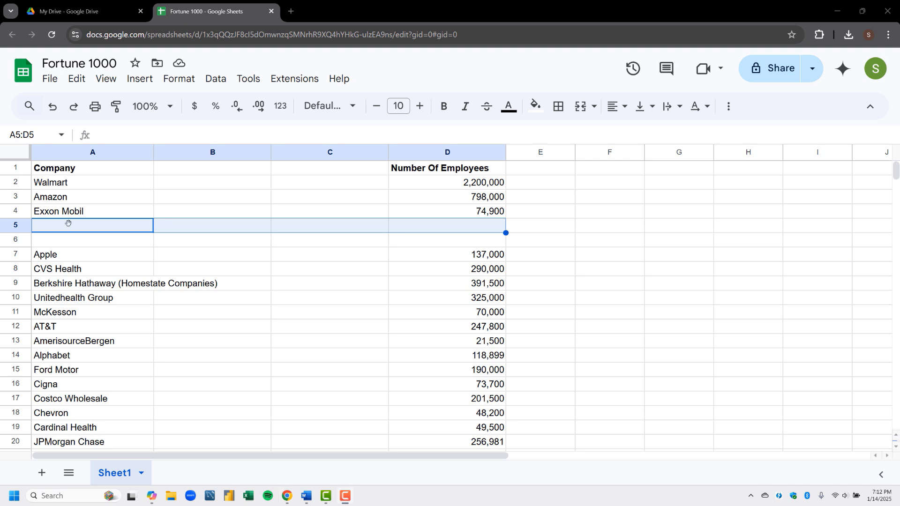
# Step: Undo the deletion of the A5:D5 values, and delete those cells with the cells below shifted up
pyautogui.click(51, 110)
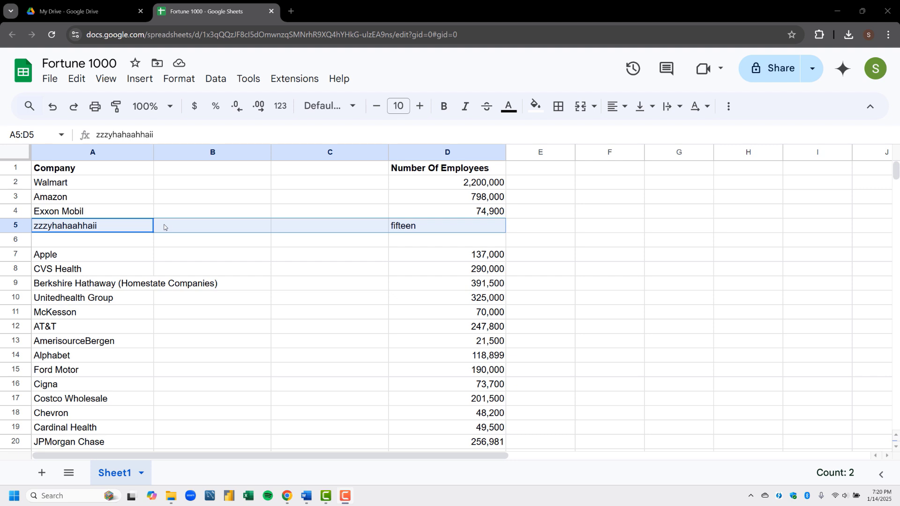
pyautogui.rightClick(164, 228)
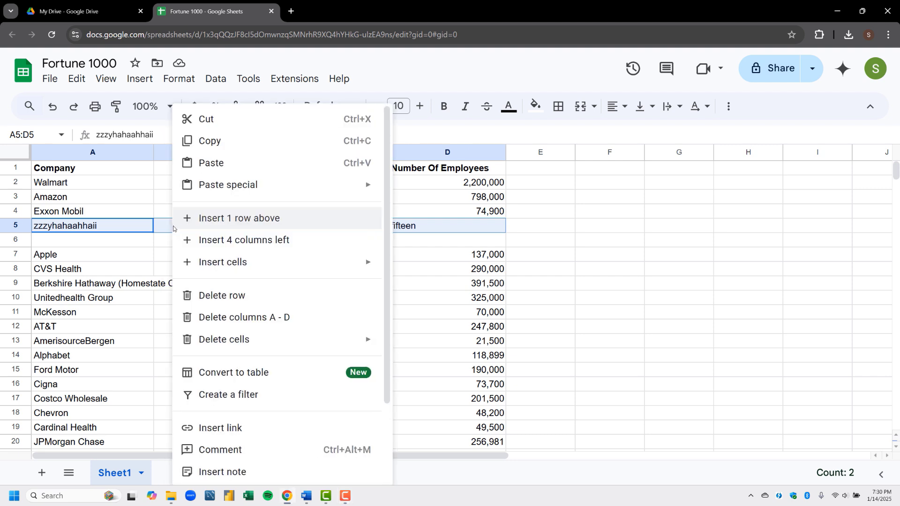
pyautogui.press('Down')
pyautogui.press('Down')
pyautogui.press('Down')
pyautogui.press('Down')
pyautogui.press('Down')
pyautogui.press('Right')
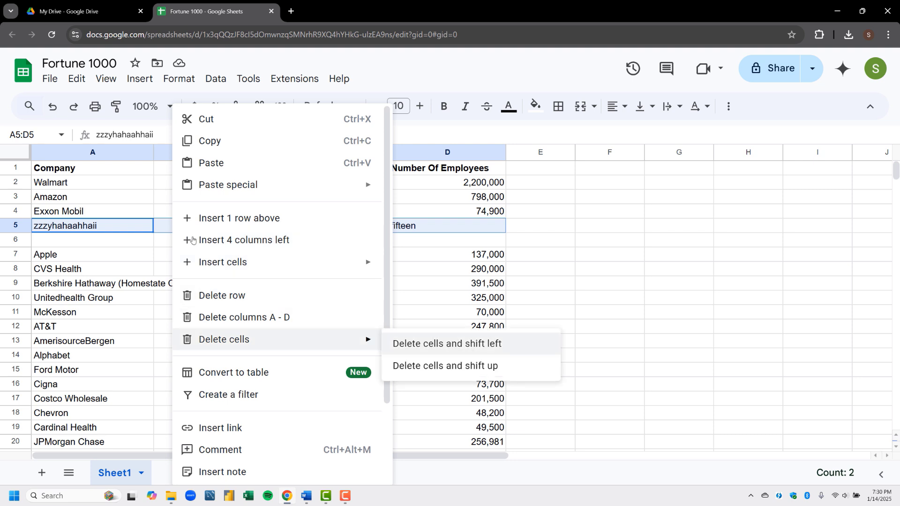
pyautogui.press('Down')
pyautogui.click(415, 366)
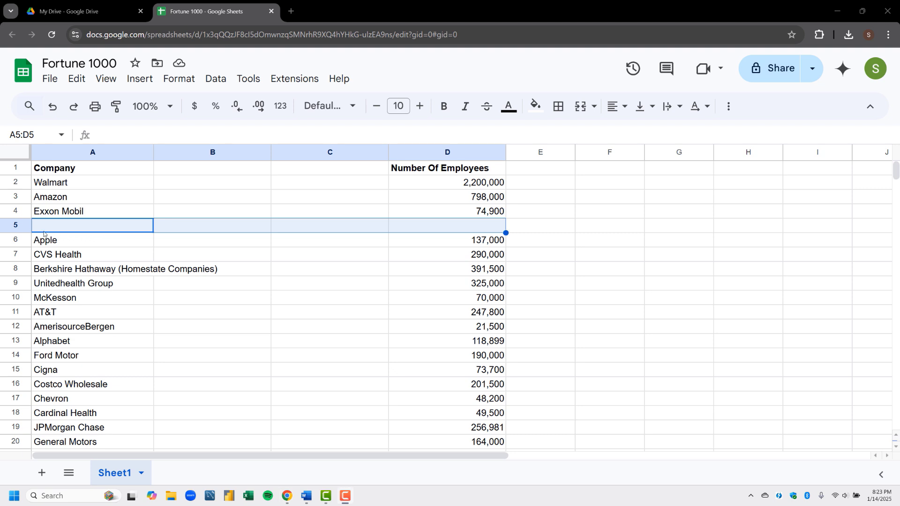
# Step: Select the empty row 5 and delete the entire row from the sheet
pyautogui.click(16, 226)
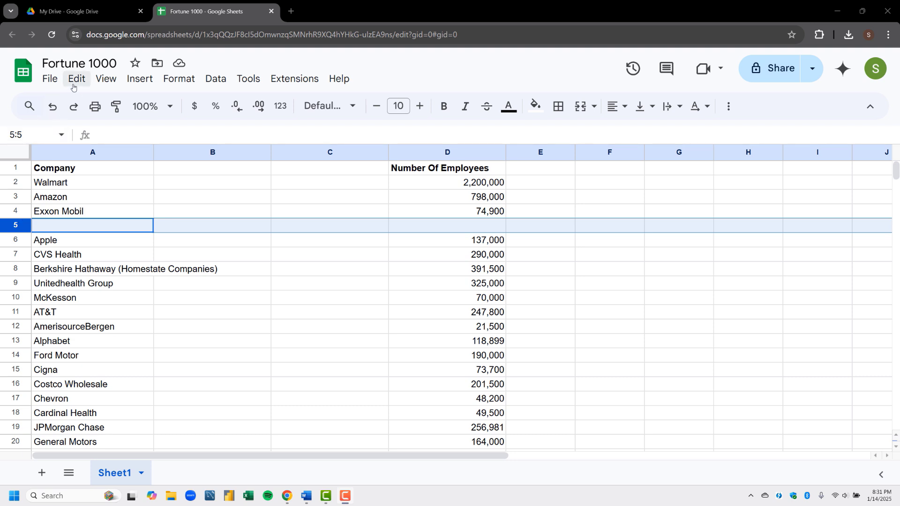
pyautogui.click(75, 80)
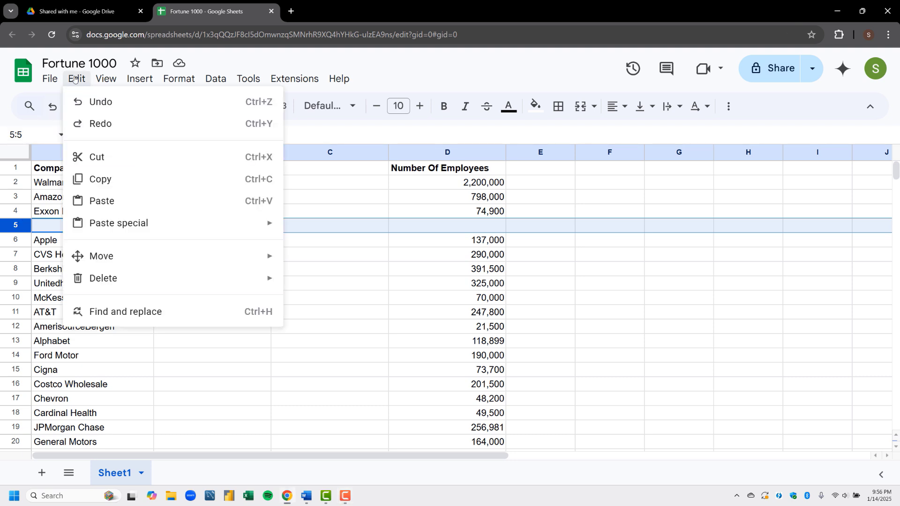
pyautogui.press('Down')
pyautogui.press('Down')
pyautogui.press('Down')
pyautogui.press('Down')
pyautogui.press('Down')
pyautogui.press('Down')
pyautogui.press('Down')
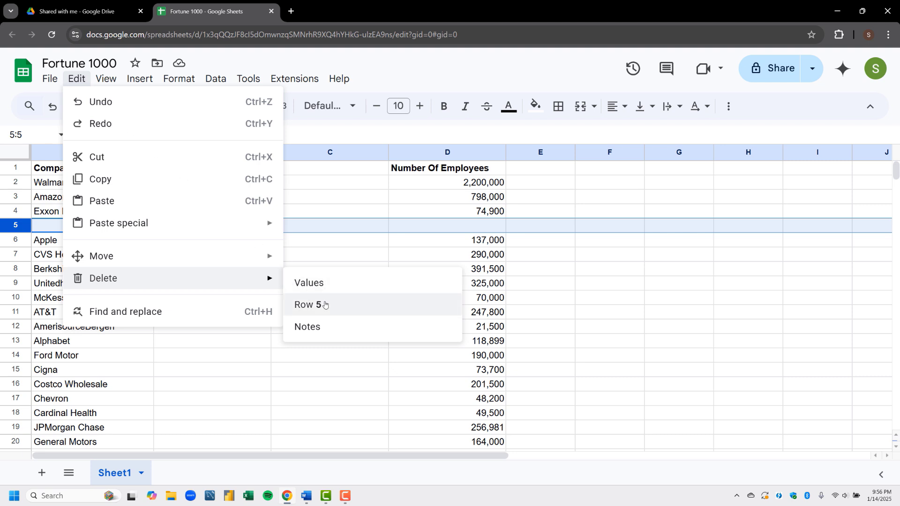
pyautogui.click(309, 305)
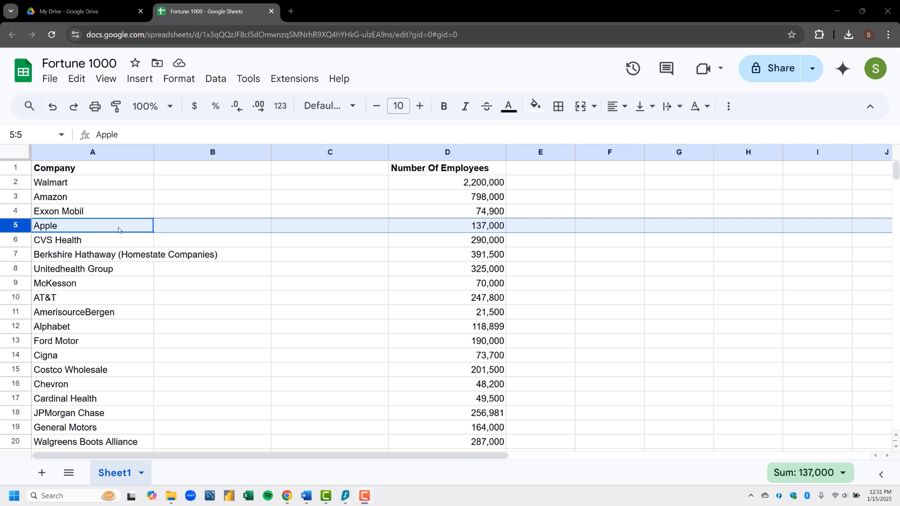
# Step: Select the empty columns B and C together and delete both columns
pyautogui.click(204, 153)
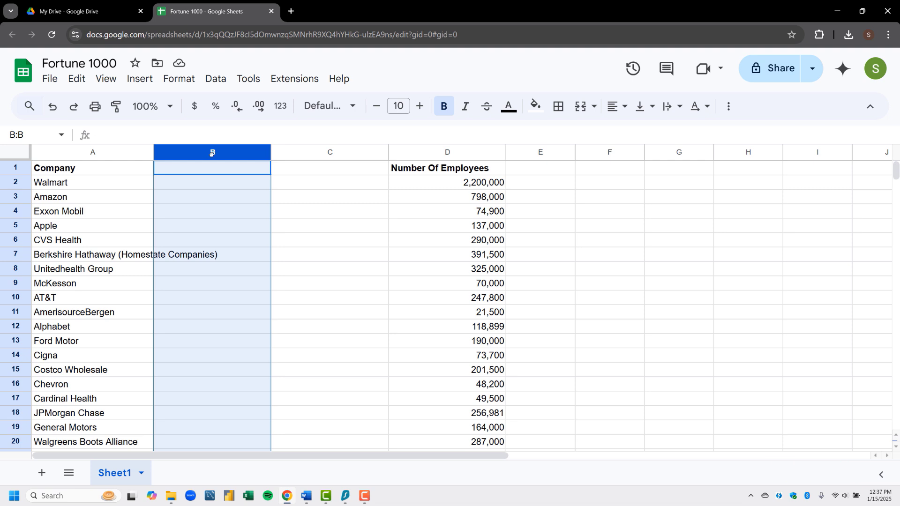
pyautogui.hotkey('shift', 'Right')
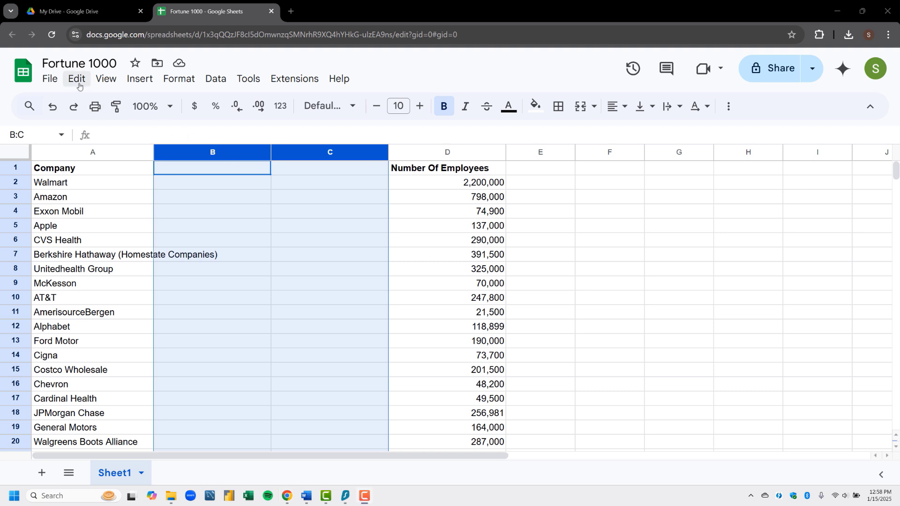
pyautogui.click(78, 81)
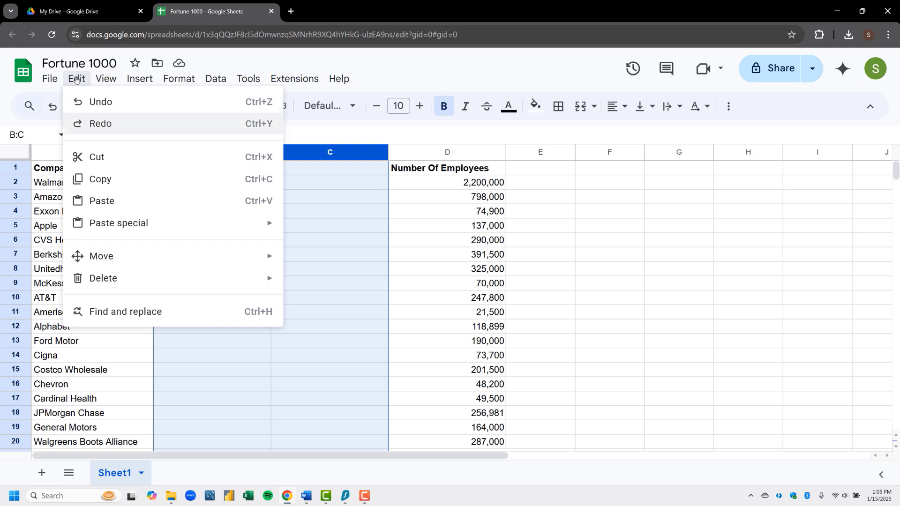
pyautogui.moveTo(258, 276)
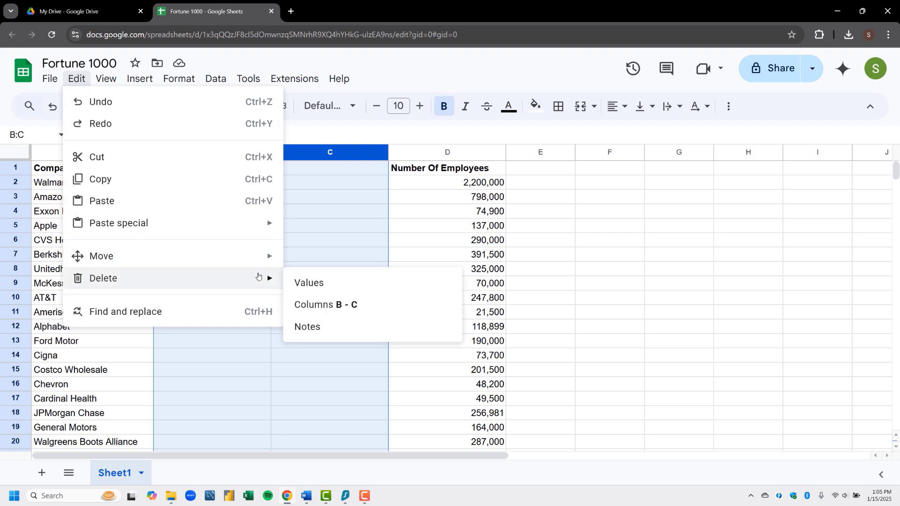
pyautogui.click(321, 306)
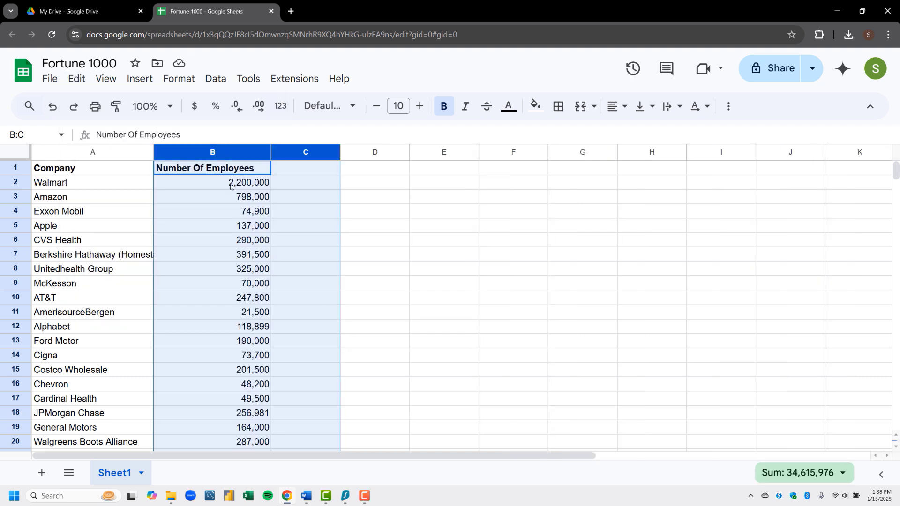
pyautogui.click(374, 190)
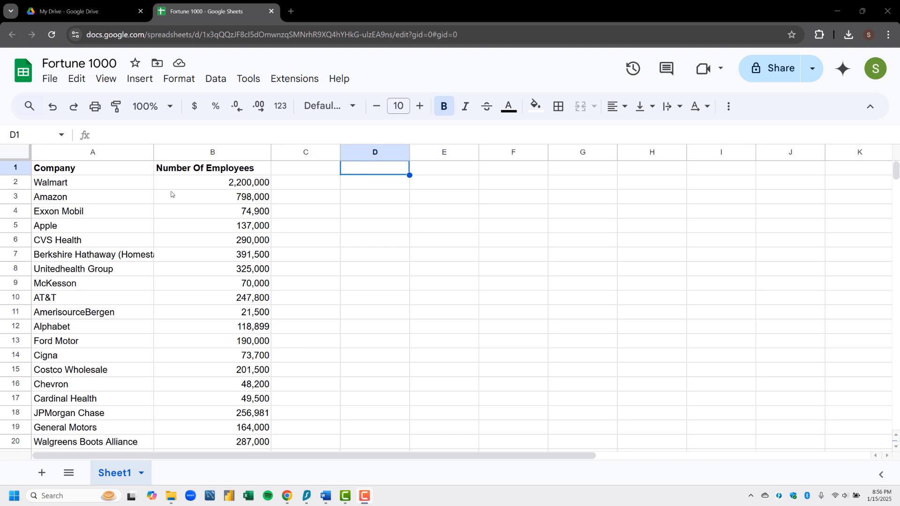
# Step: Hide row 4 with Exxon Mobil and unhide it again
pyautogui.rightClick(22, 214)
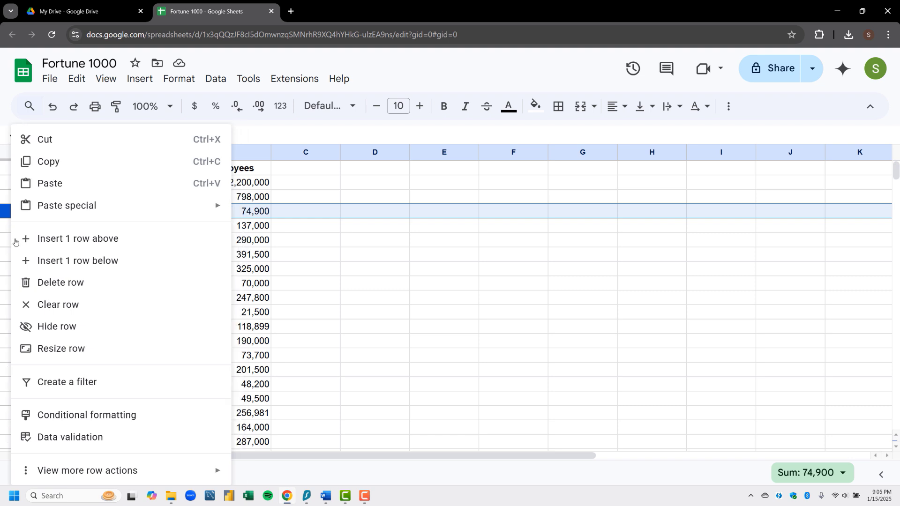
pyautogui.click(52, 325)
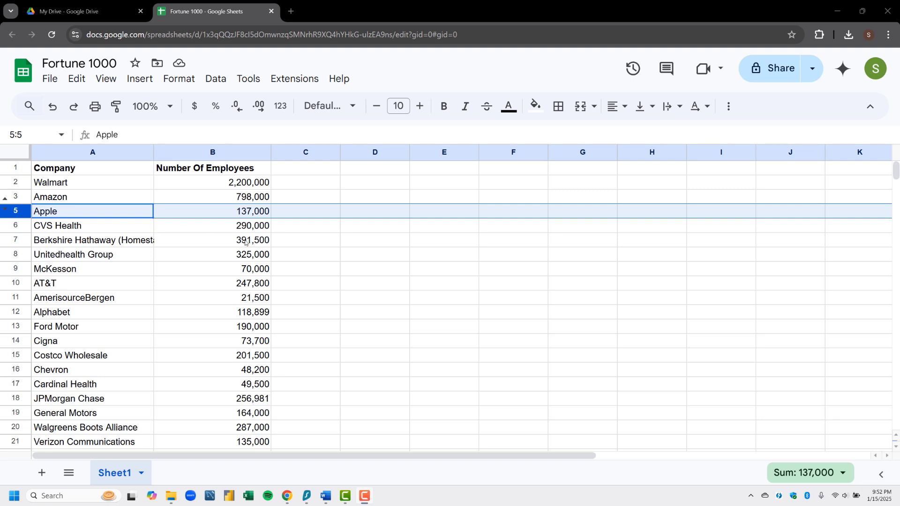
pyautogui.click(303, 230)
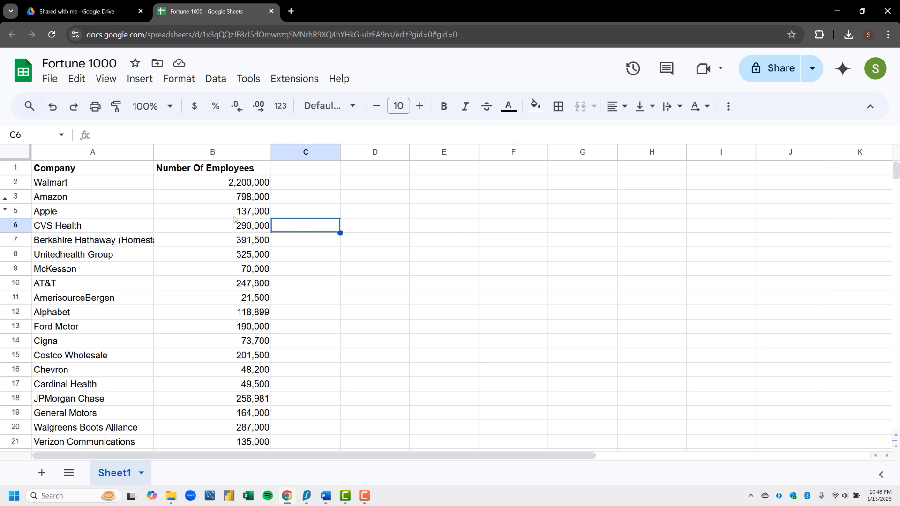
pyautogui.click(7, 203)
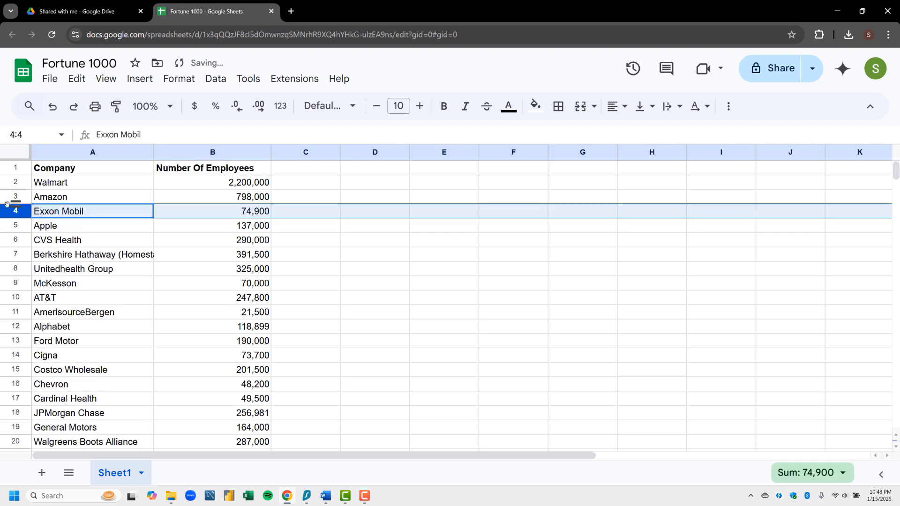
pyautogui.click(86, 239)
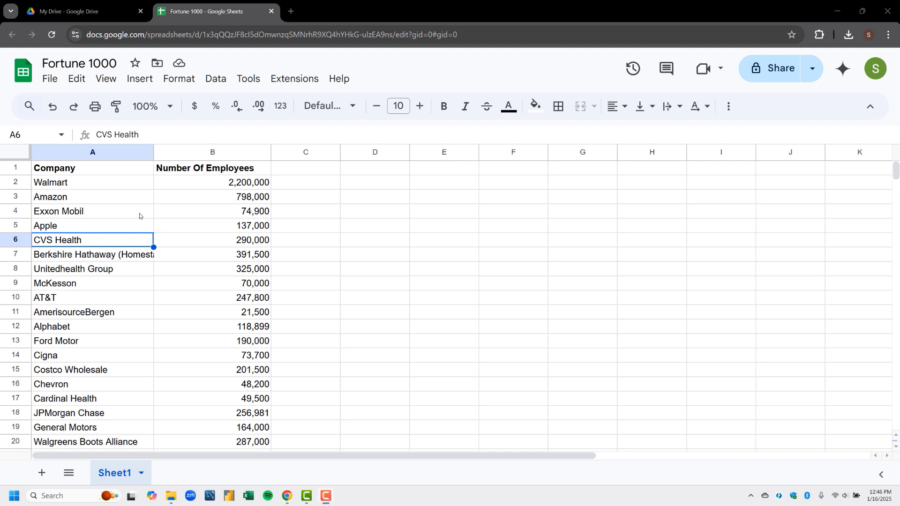
# Step: Hide column B with the Number Of Employees data and unhide it again
pyautogui.rightClick(193, 152)
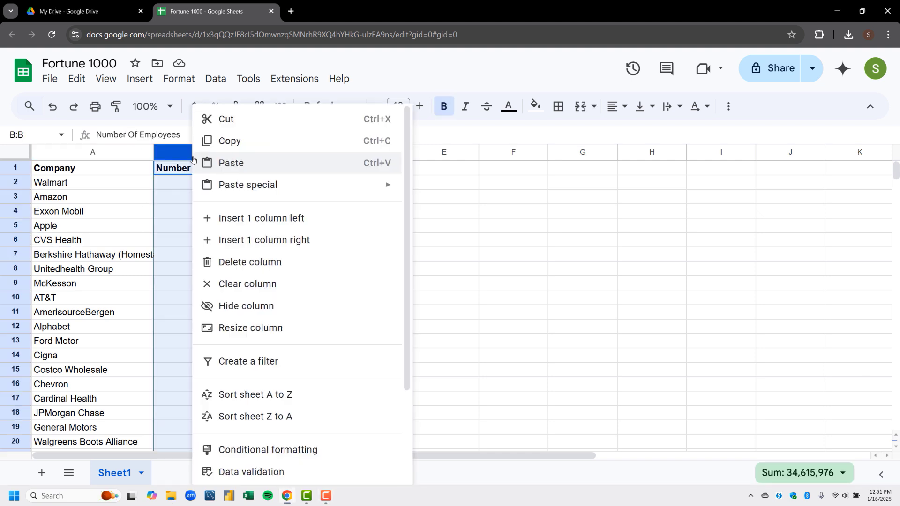
pyautogui.click(235, 308)
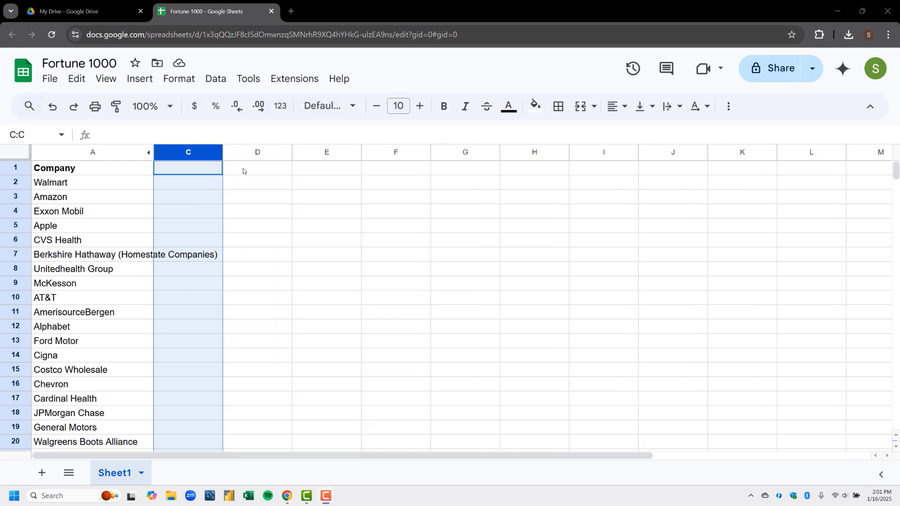
pyautogui.click(243, 170)
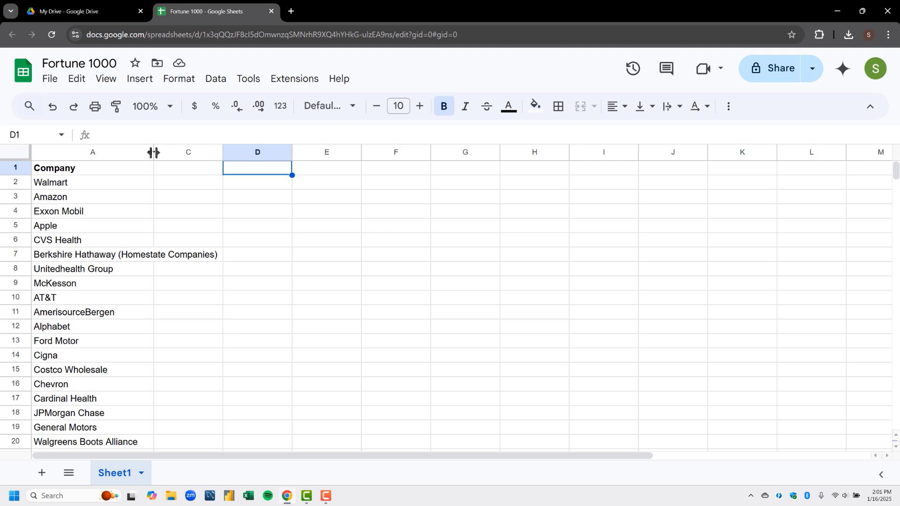
pyautogui.click(154, 152)
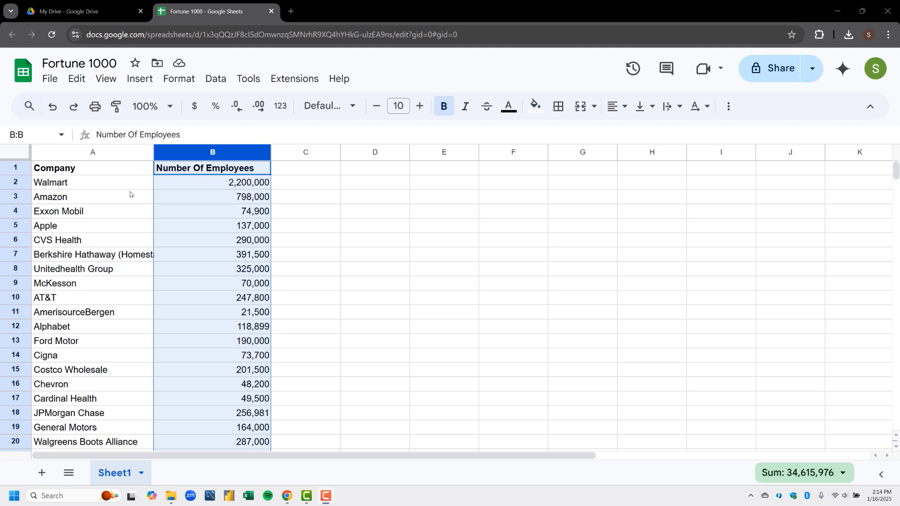
# Step: Select rows 4 through 6, from Exxon Mobil to CVS Health, and hide them together
pyautogui.click(16, 212)
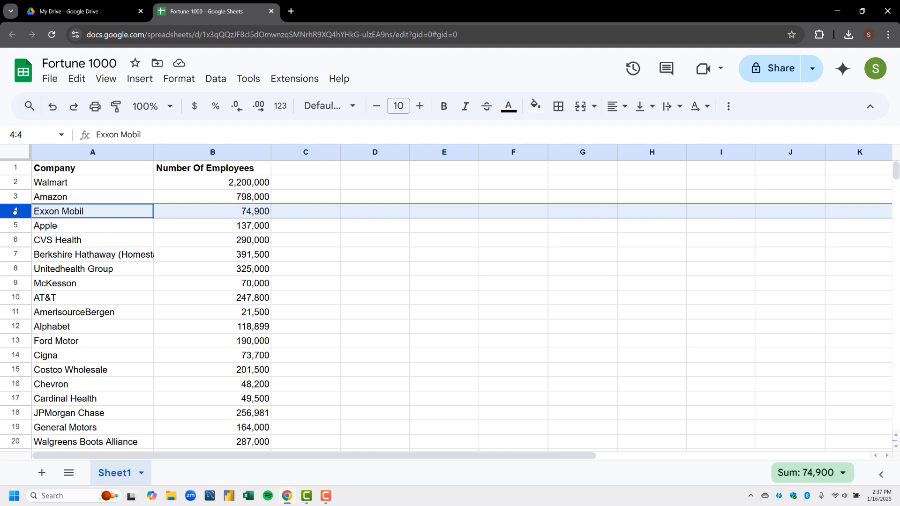
pyautogui.hotkey('shift', 'Up')
pyautogui.hotkey('shift', 'Up')
pyautogui.hotkey('shift', 'Down')
pyautogui.hotkey('shift', 'Down')
pyautogui.hotkey('shift', 'Down')
pyautogui.hotkey('shift', 'Down')
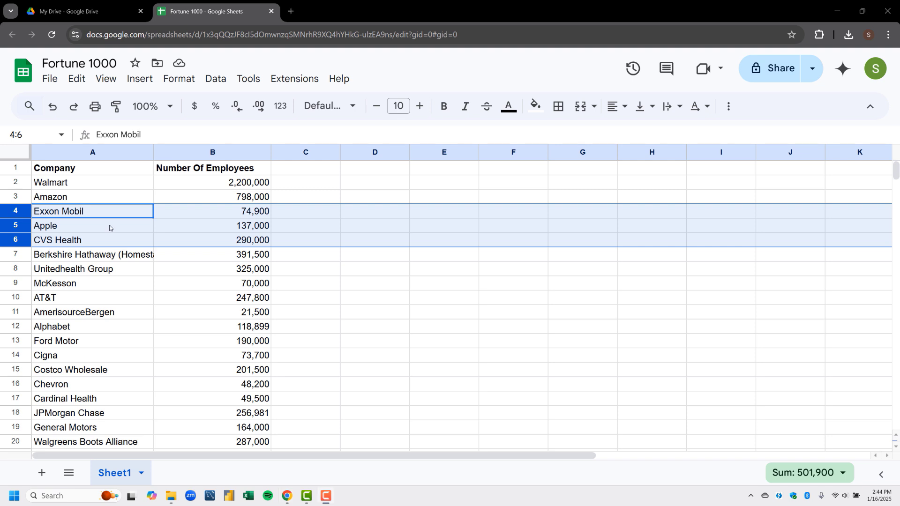
pyautogui.rightClick(110, 228)
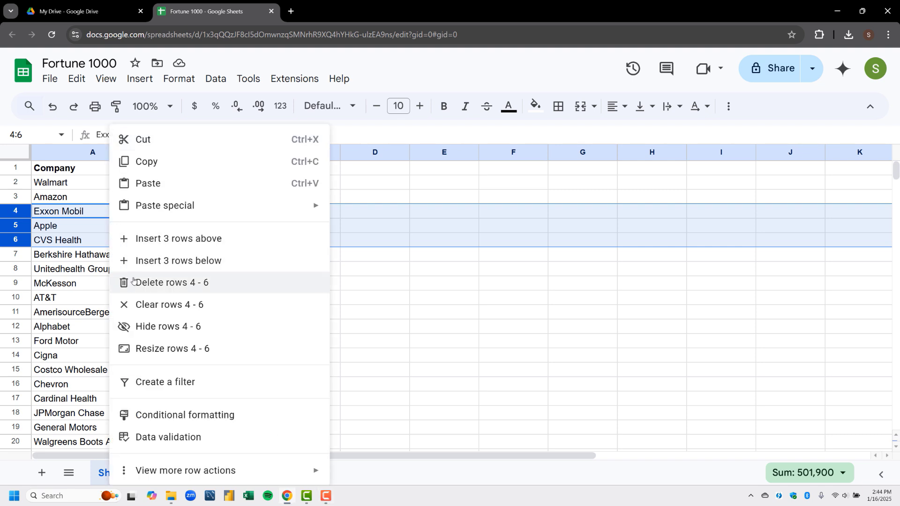
pyautogui.click(144, 326)
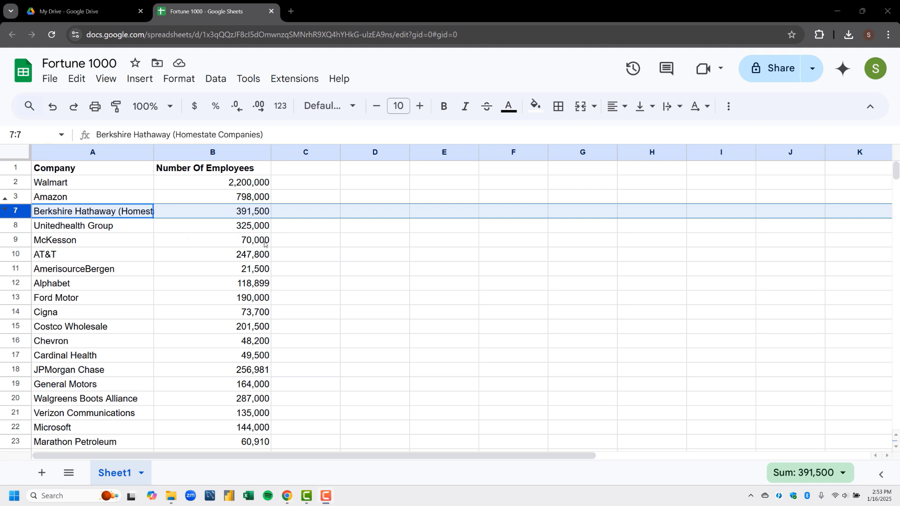
pyautogui.click(283, 244)
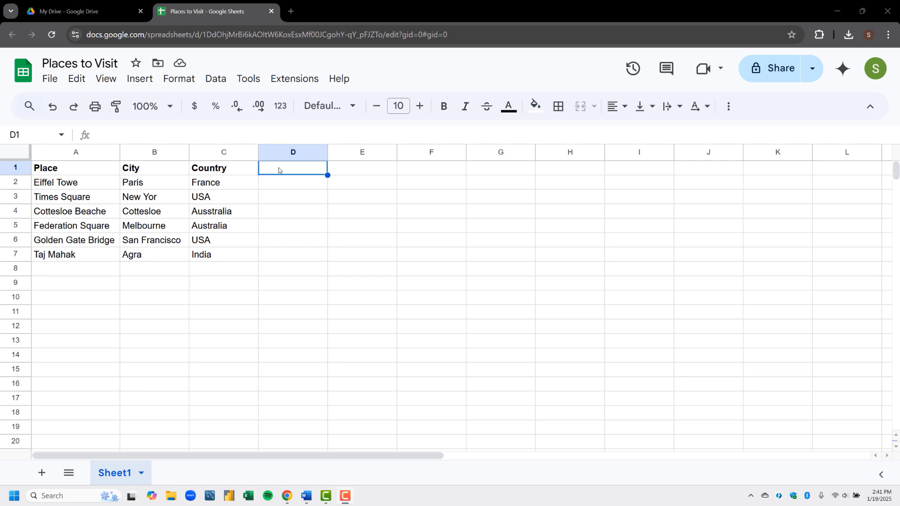
# Step: Run a spell check on the Places to Visit spreadsheet and accept the corrections Tower, Australia, York, Beach and Mahal
pyautogui.click(251, 84)
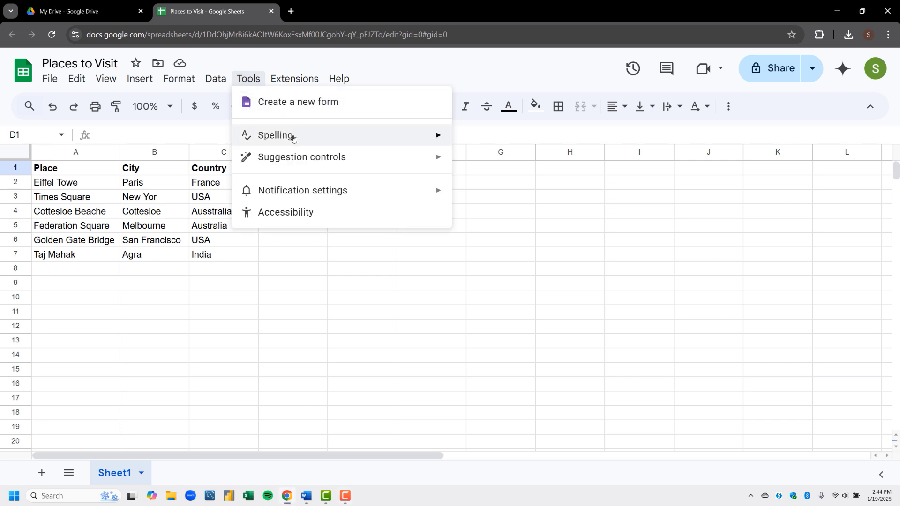
pyautogui.moveTo(294, 138)
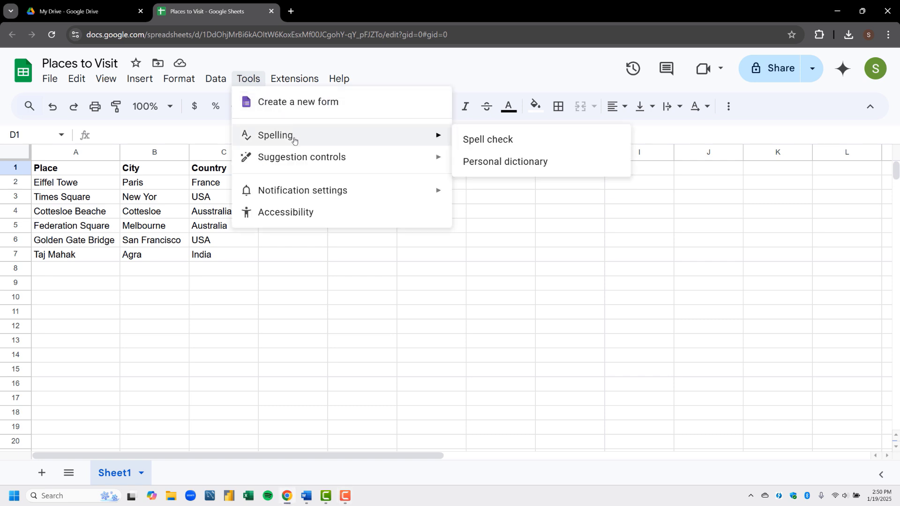
pyautogui.click(482, 138)
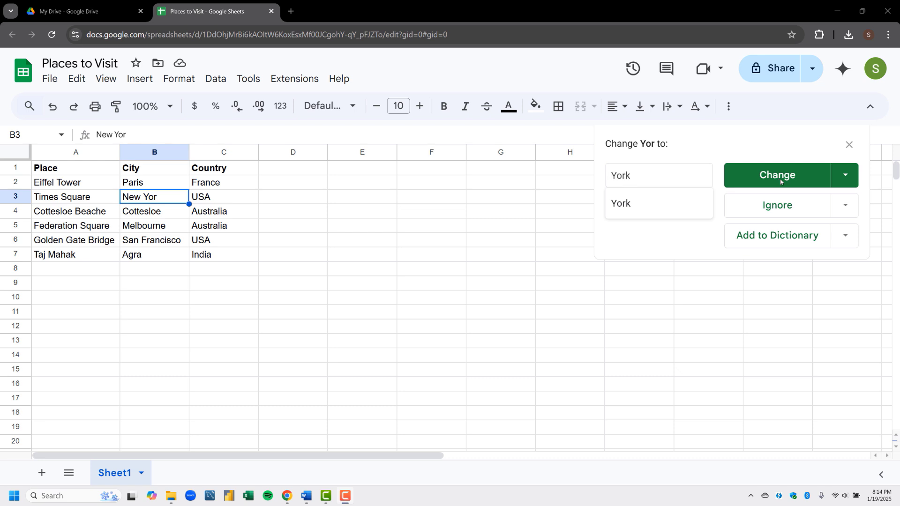
pyautogui.click(780, 181)
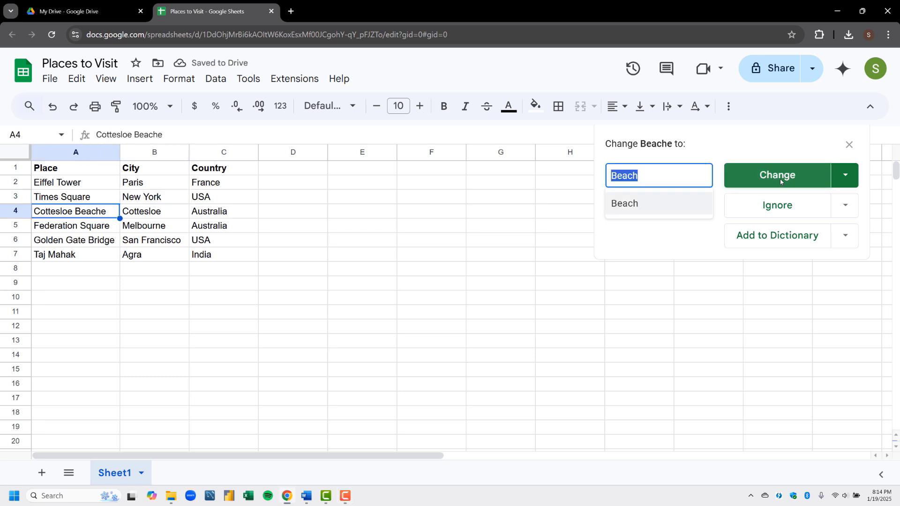
pyautogui.click(779, 181)
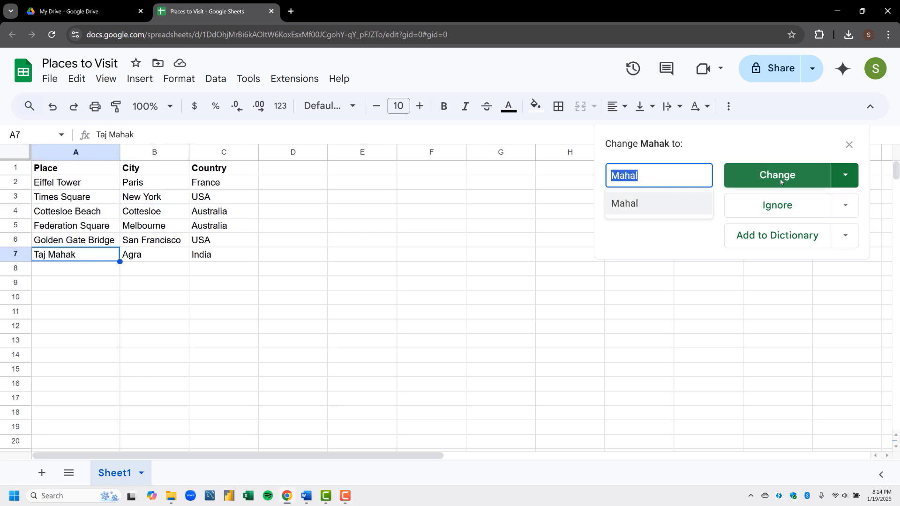
pyautogui.click(780, 181)
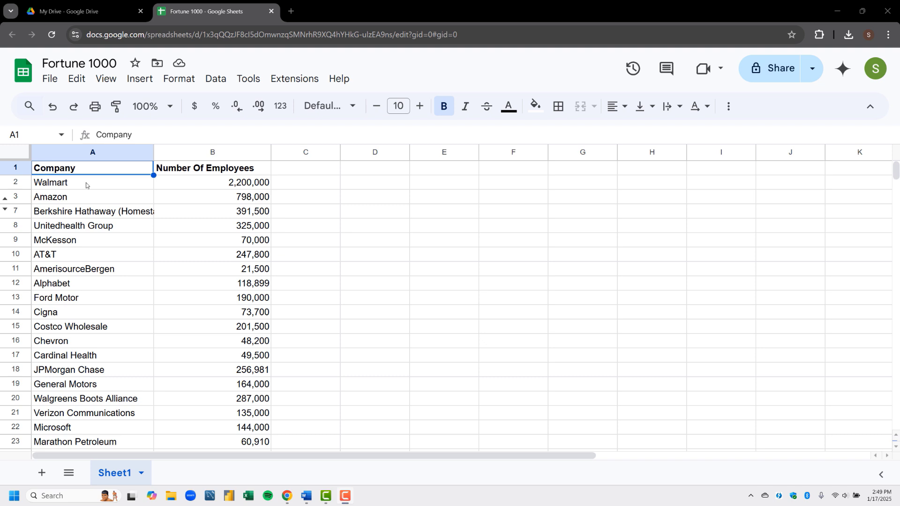
# Step: Search all sheets for "network" with Find and replace, stepping through the matching companies one by one without replacing anything
pyautogui.click(75, 79)
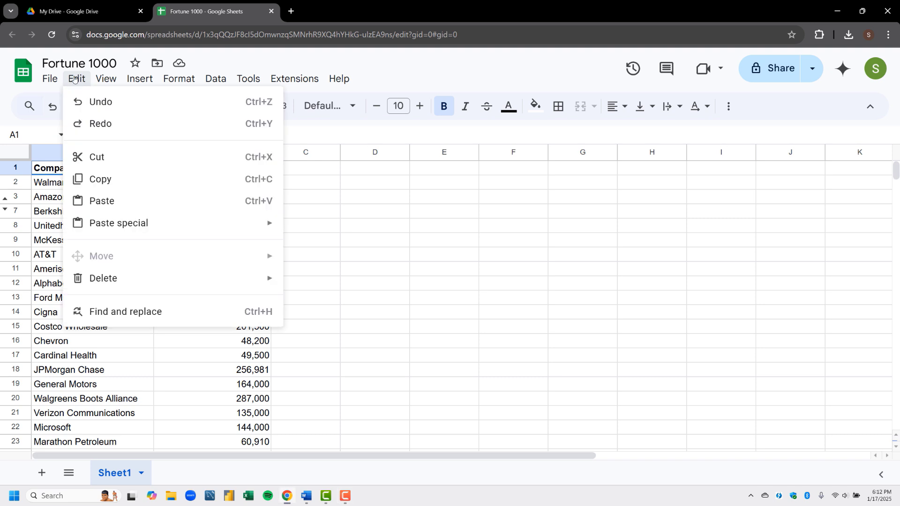
pyautogui.click(129, 312)
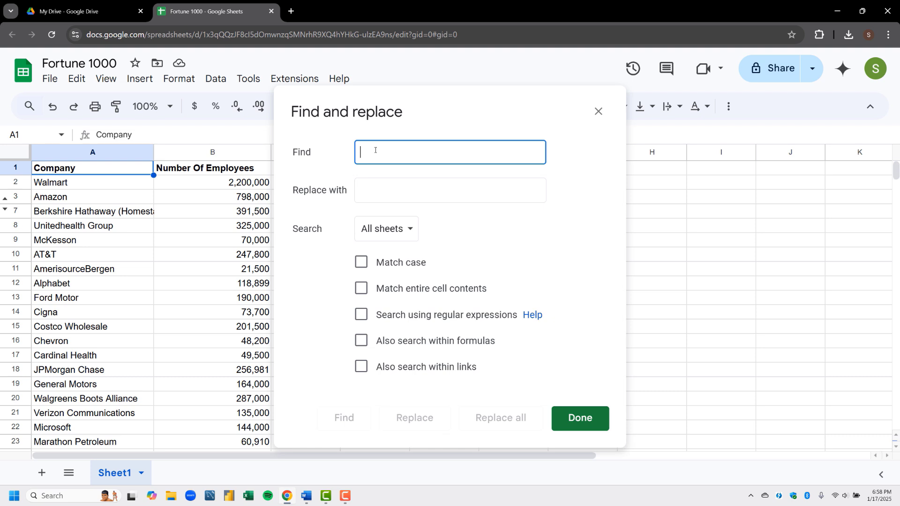
pyautogui.write('network')
pyautogui.click(355, 424)
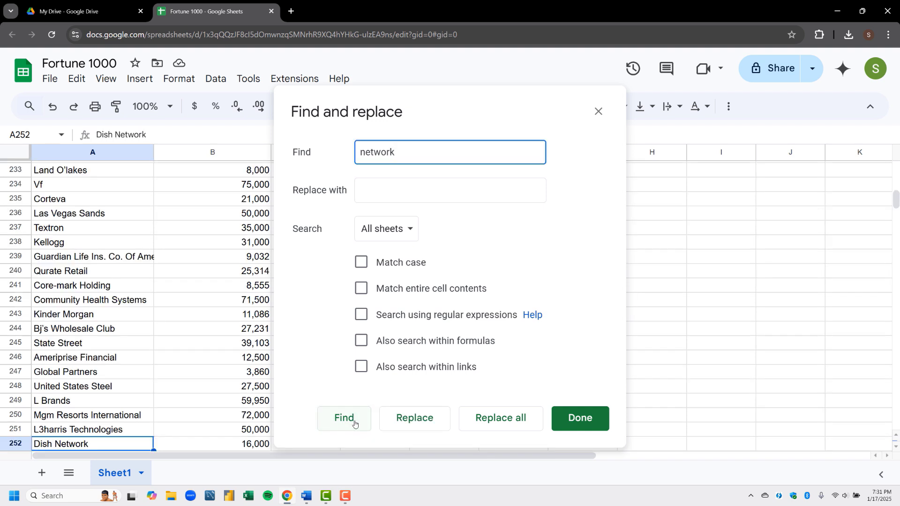
pyautogui.click(355, 423)
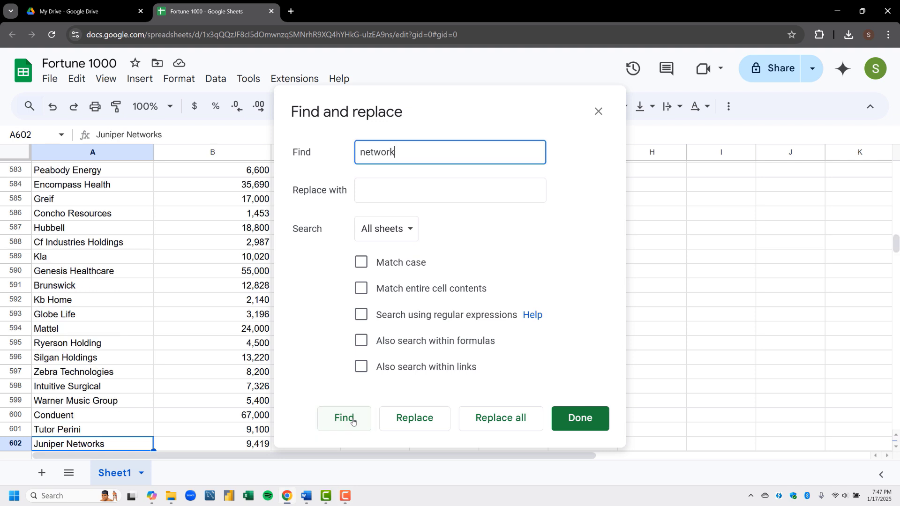
pyautogui.click(353, 421)
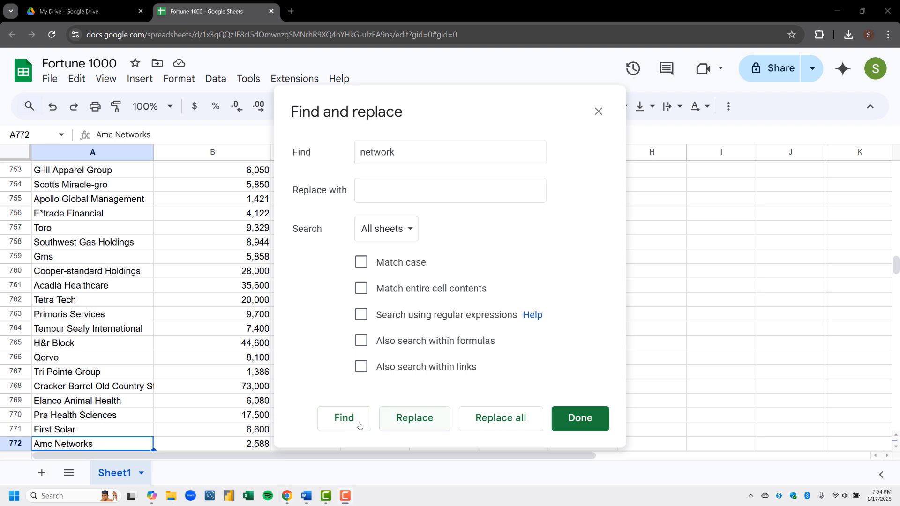
pyautogui.click(581, 419)
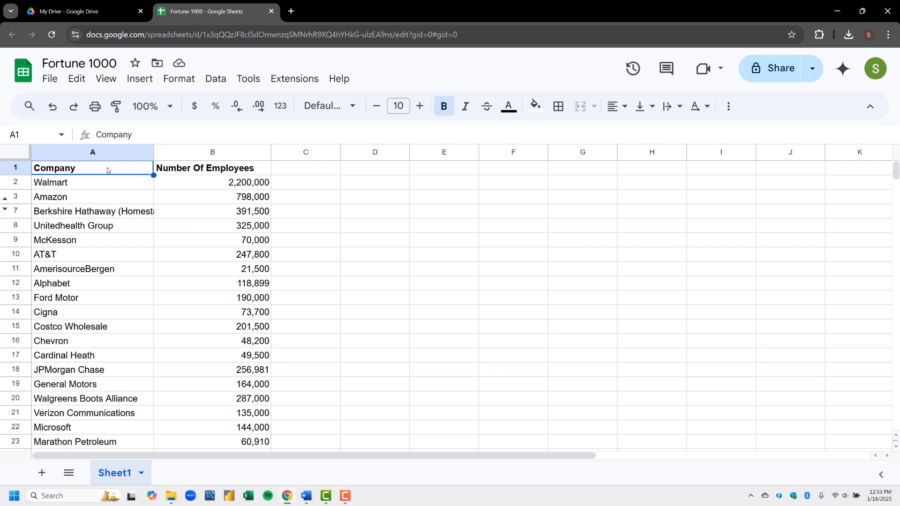
# Step: Correct the misspelled company name in cell A17 to Cardinal Health
pyautogui.press('Down')
pyautogui.press('Down')
pyautogui.press('Down')
pyautogui.press('Down')
pyautogui.press('Down')
pyautogui.press('Down')
pyautogui.press('Down')
pyautogui.press('Down')
pyautogui.press('Down')
pyautogui.press('Down')
pyautogui.press('Down')
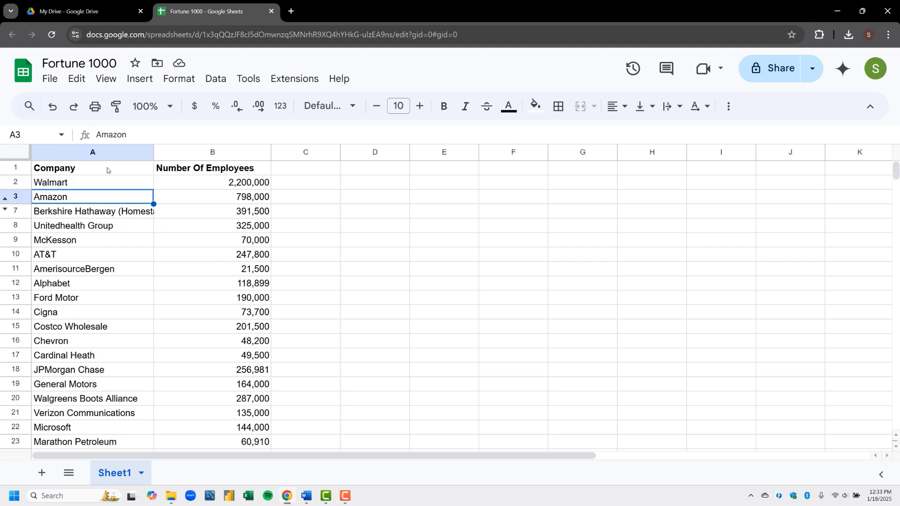
pyautogui.press('Down')
pyautogui.press('Down')
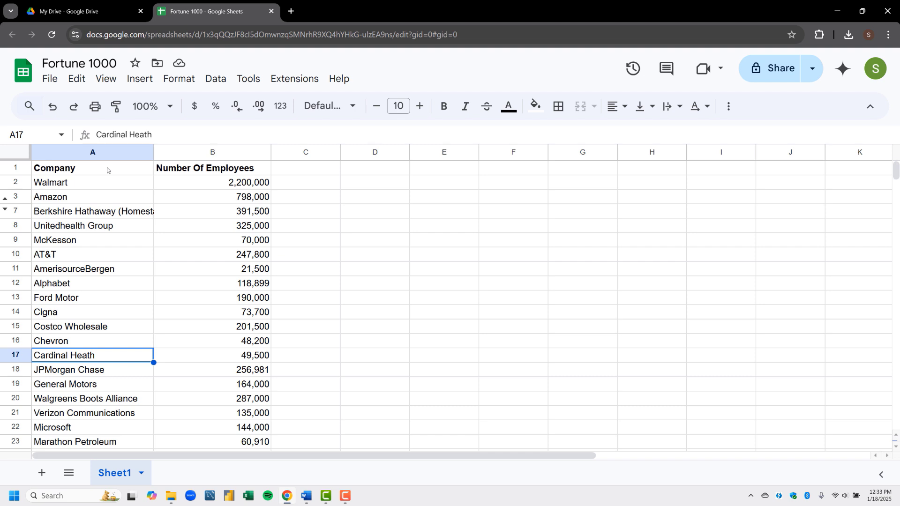
pyautogui.doubleClick(109, 354)
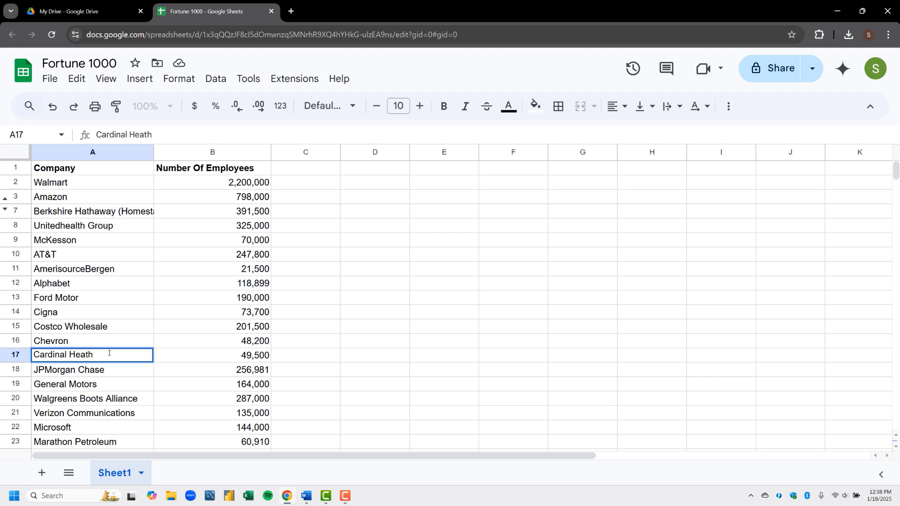
pyautogui.write('l')
pyautogui.press('Return')
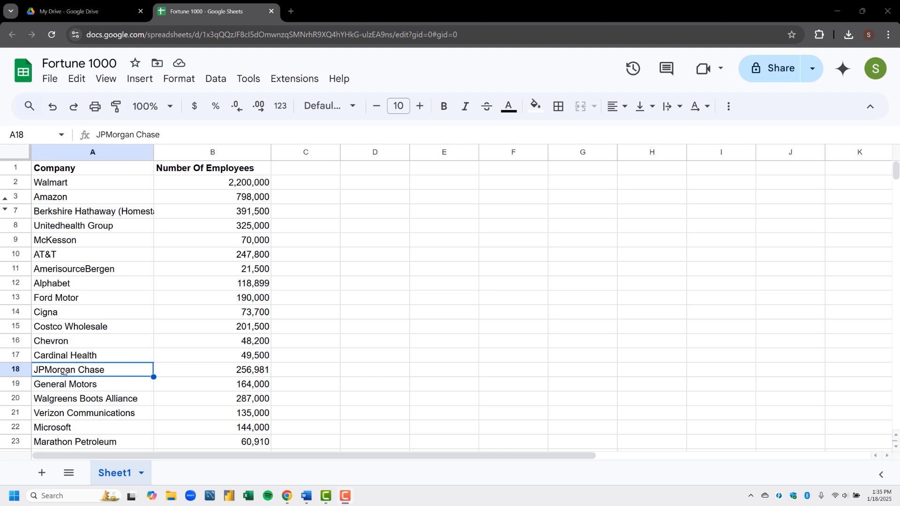
# Step: Find "Heath" across all sheets and replace it with "Health" one match at a time, in the Community, Universal and Magellan company names
pyautogui.click(85, 83)
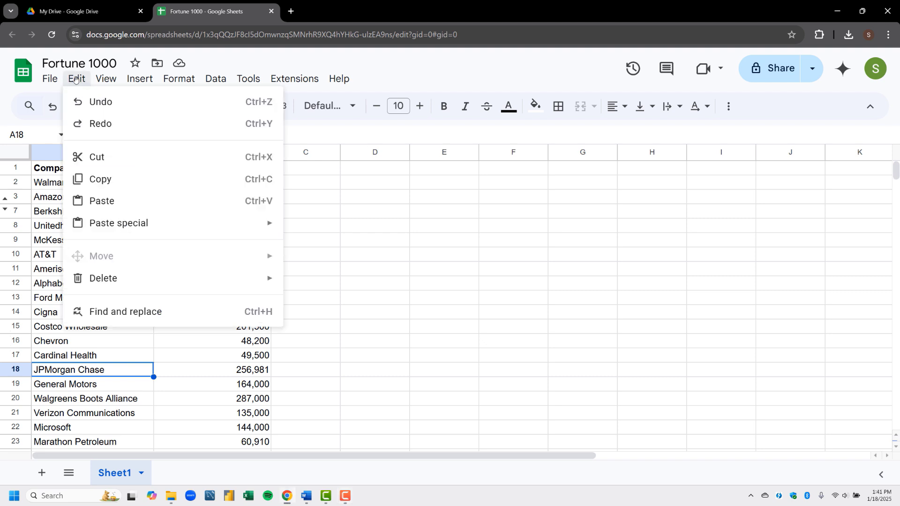
pyautogui.click(92, 308)
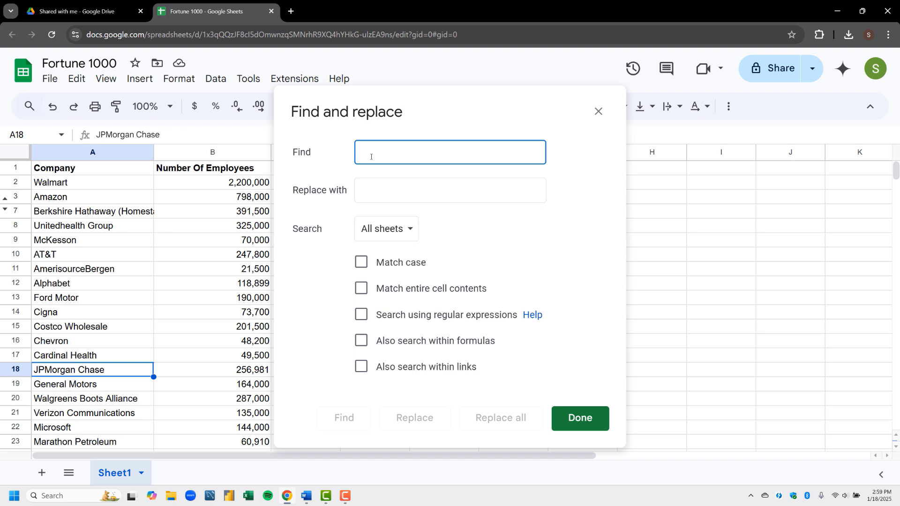
pyautogui.write('Heath')
pyautogui.click(397, 189)
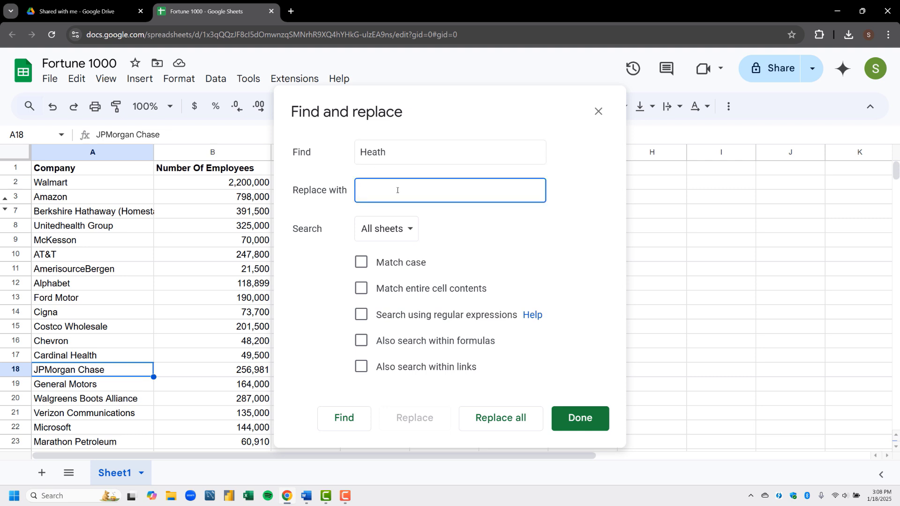
pyautogui.write('Health')
pyautogui.click(348, 424)
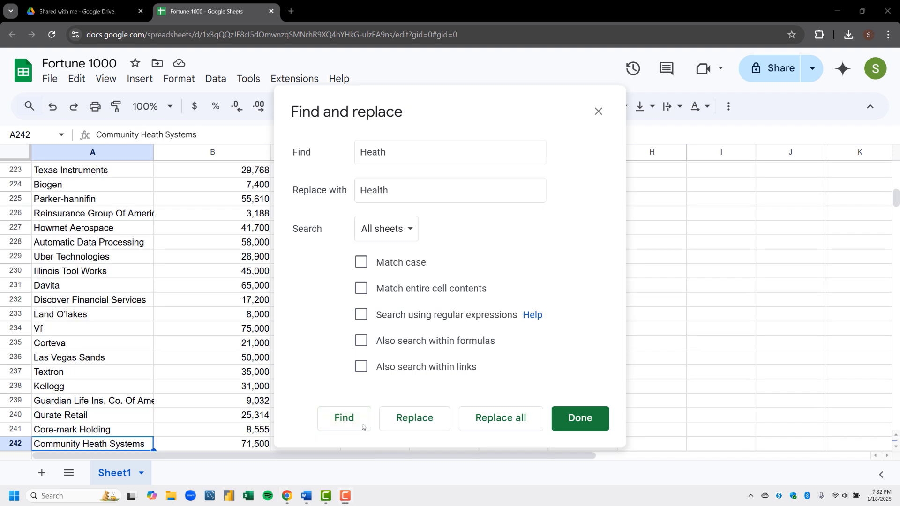
pyautogui.click(404, 428)
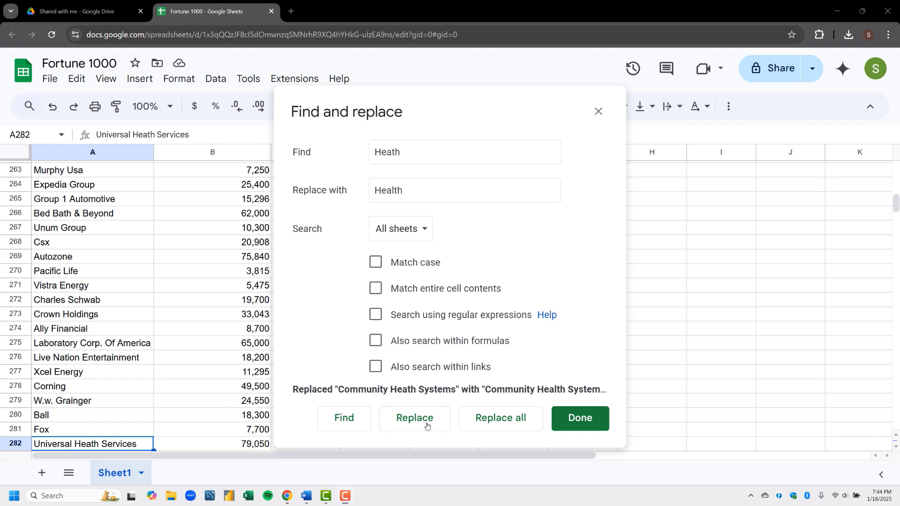
pyautogui.click(414, 418)
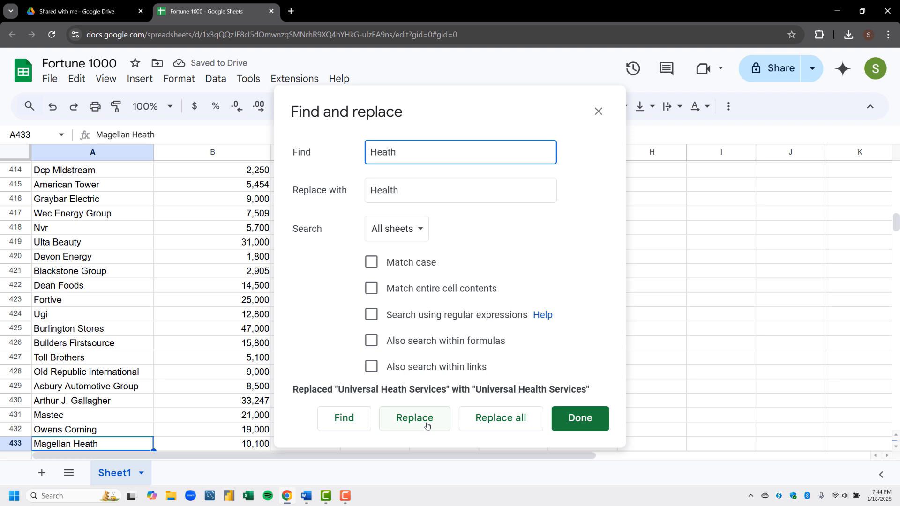
pyautogui.click(426, 425)
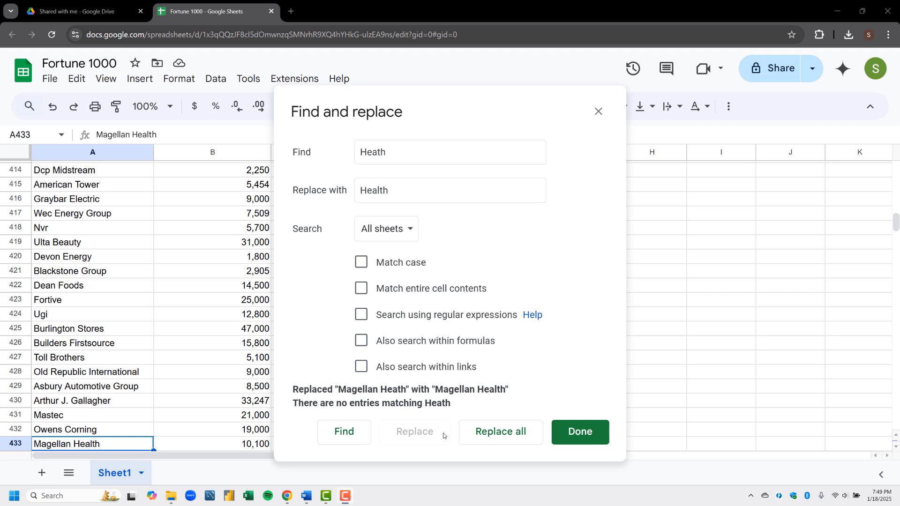
pyautogui.click(575, 441)
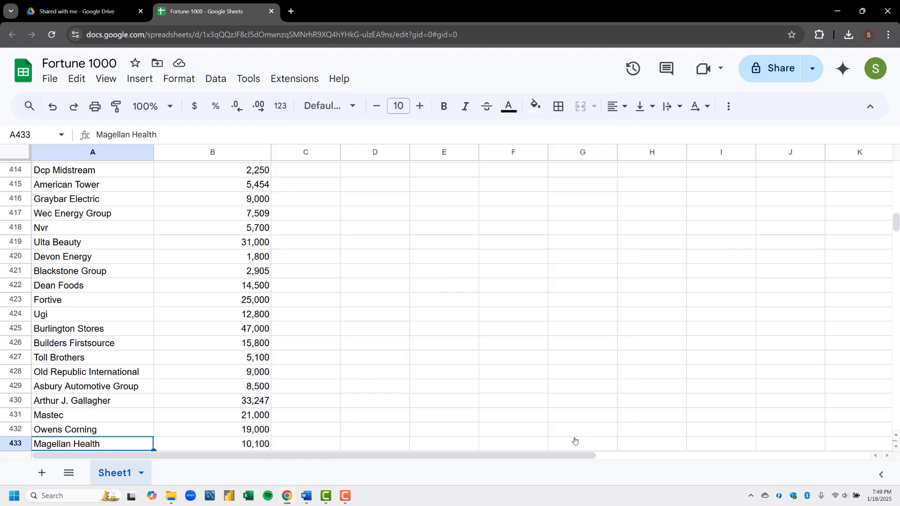